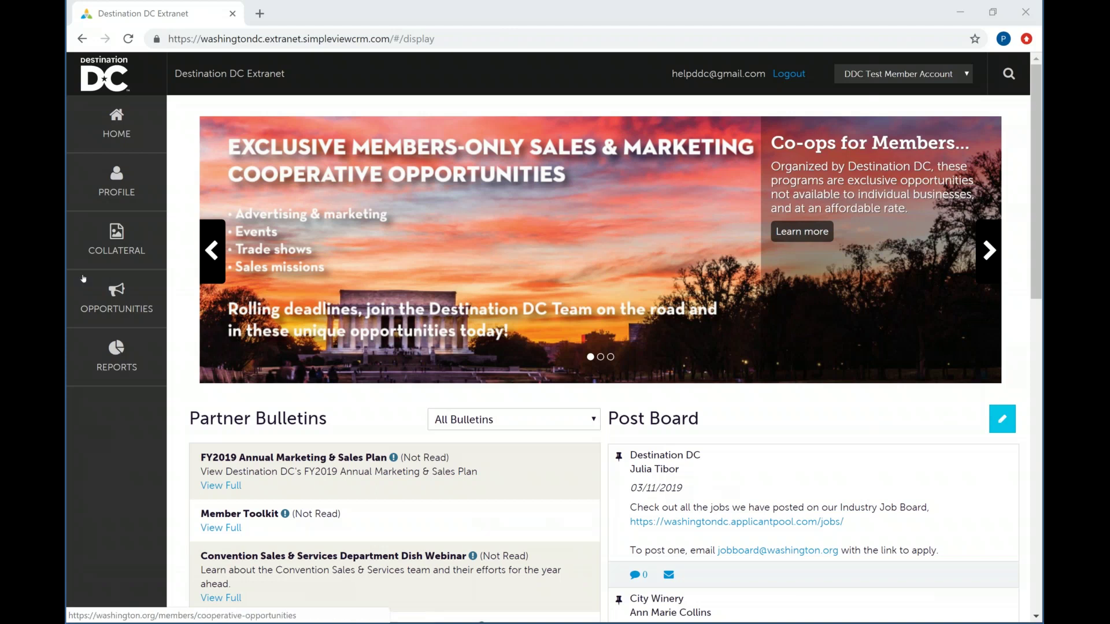
Browse the home page banner slides, including the co-ops, Job Board and Office Hours announcements.
{"action": "left_click", "coordinate": [209, 250]}
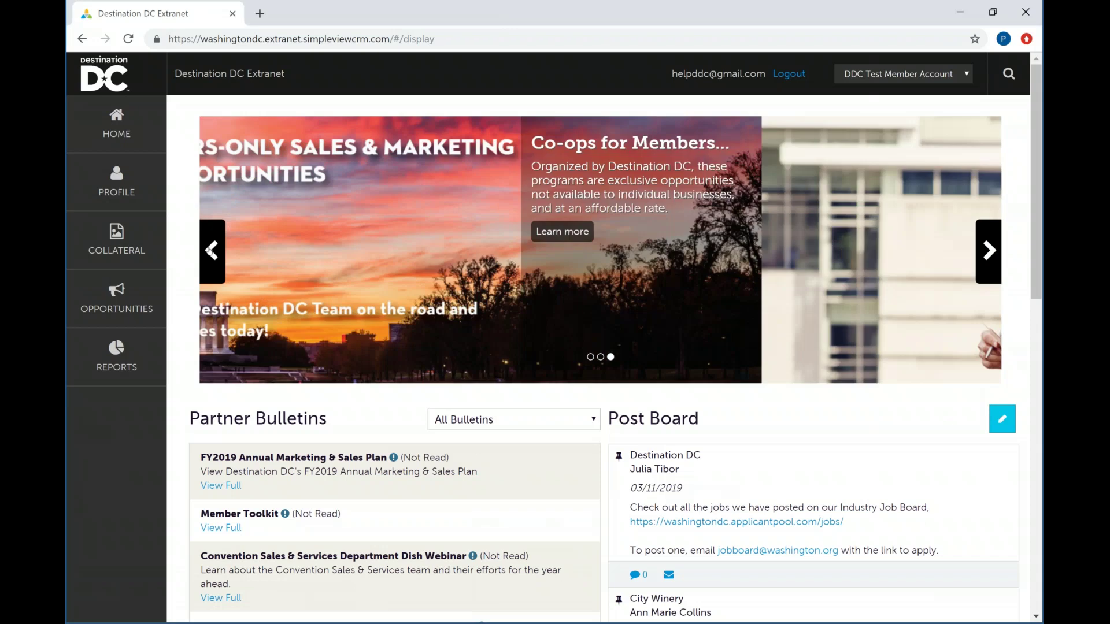
{"action": "left_click", "coordinate": [209, 249]}
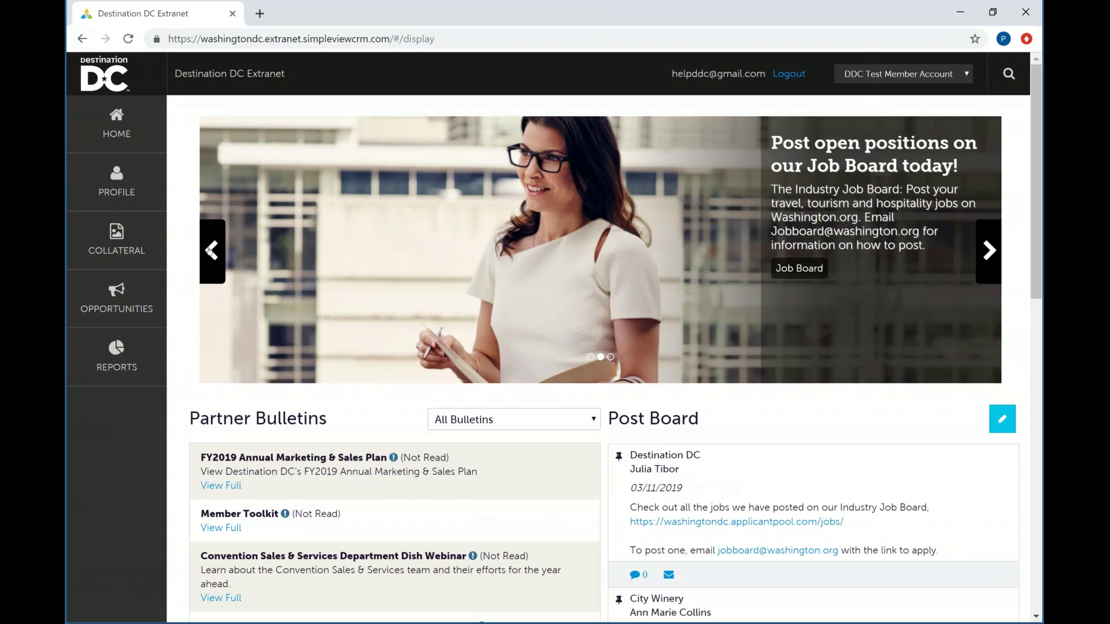
{"action": "left_click", "coordinate": [209, 250]}
{"action": "left_click", "coordinate": [209, 250]}
{"action": "left_click", "coordinate": [209, 250]}
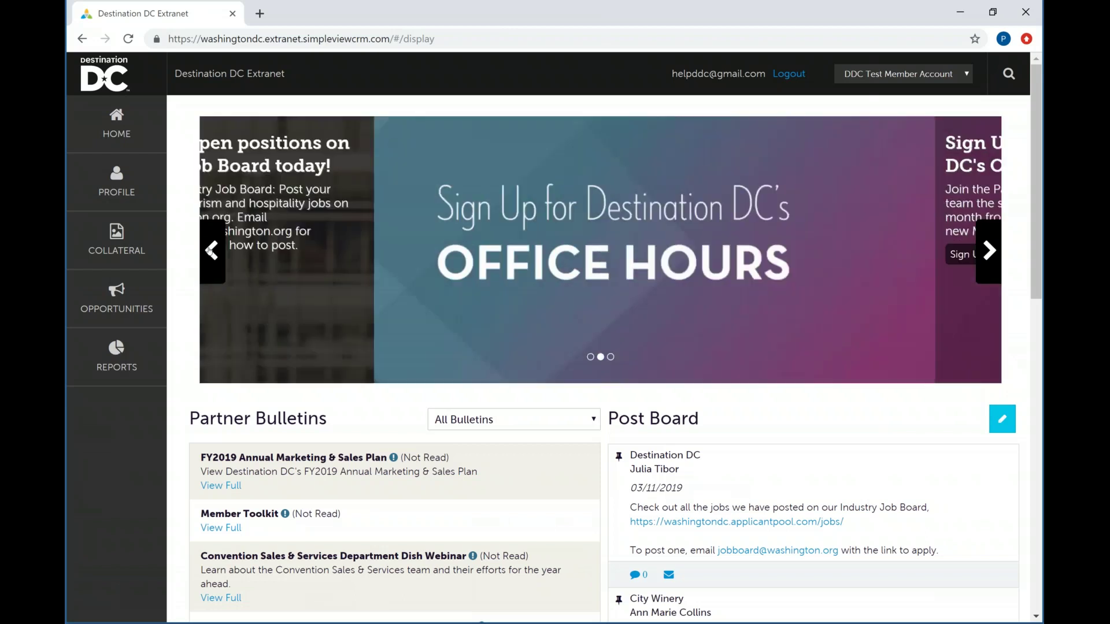
{"action": "left_click", "coordinate": [209, 249]}
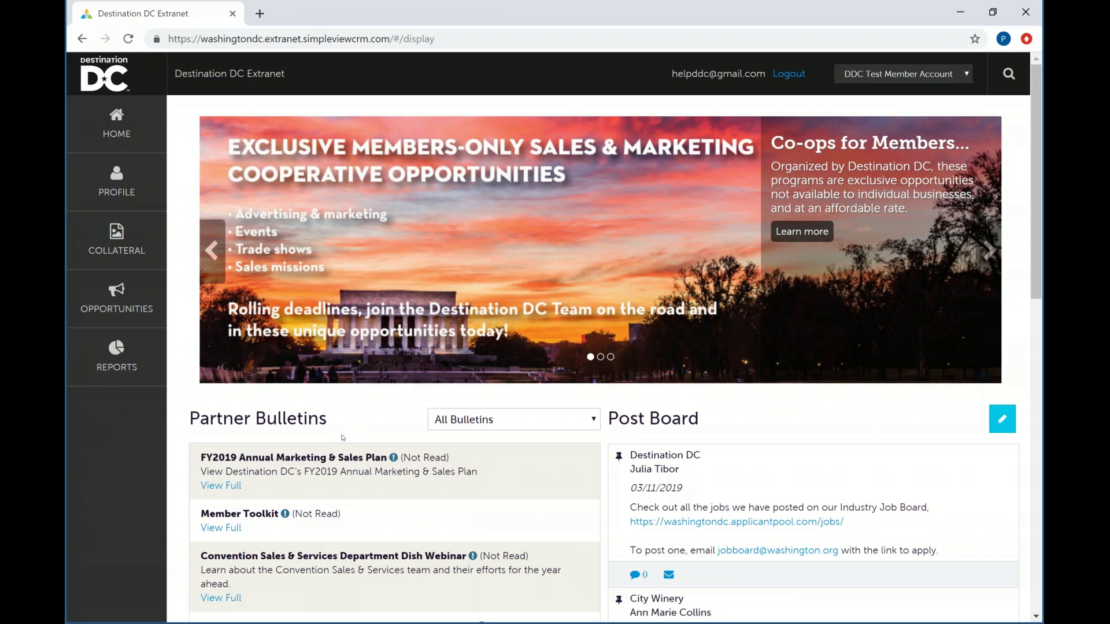
Read the full Member Toolkit bulletin among the Partner Bulletins and close it.
{"action": "scroll", "coordinate": [343, 437], "scroll_direction": "down", "scroll_amount": 8}
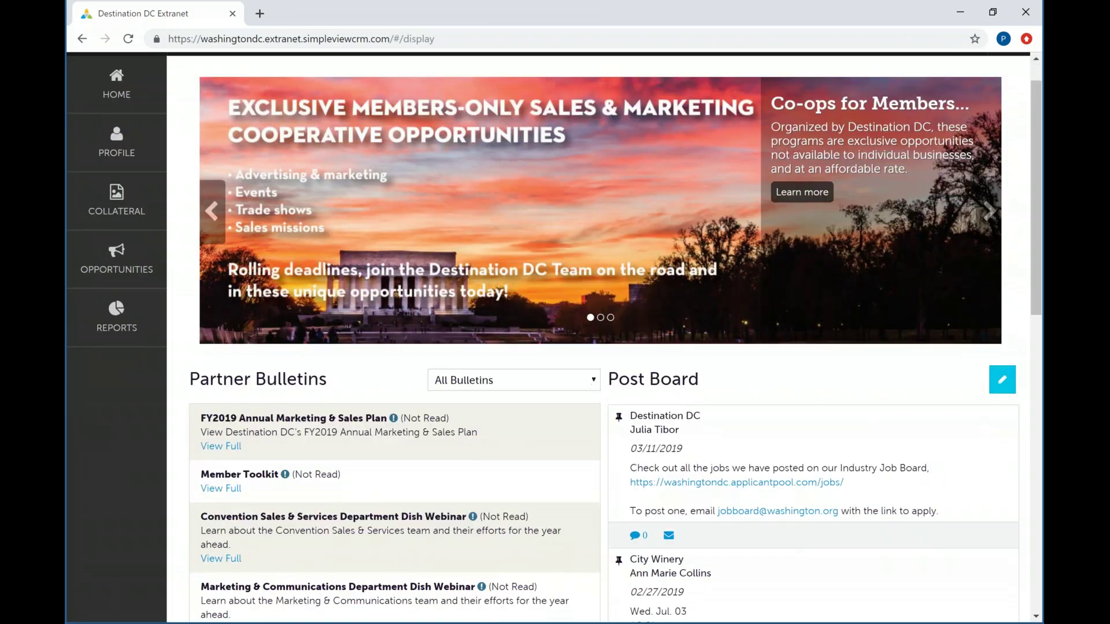
{"action": "scroll", "coordinate": [616, 337], "scroll_direction": "down", "scroll_amount": 1}
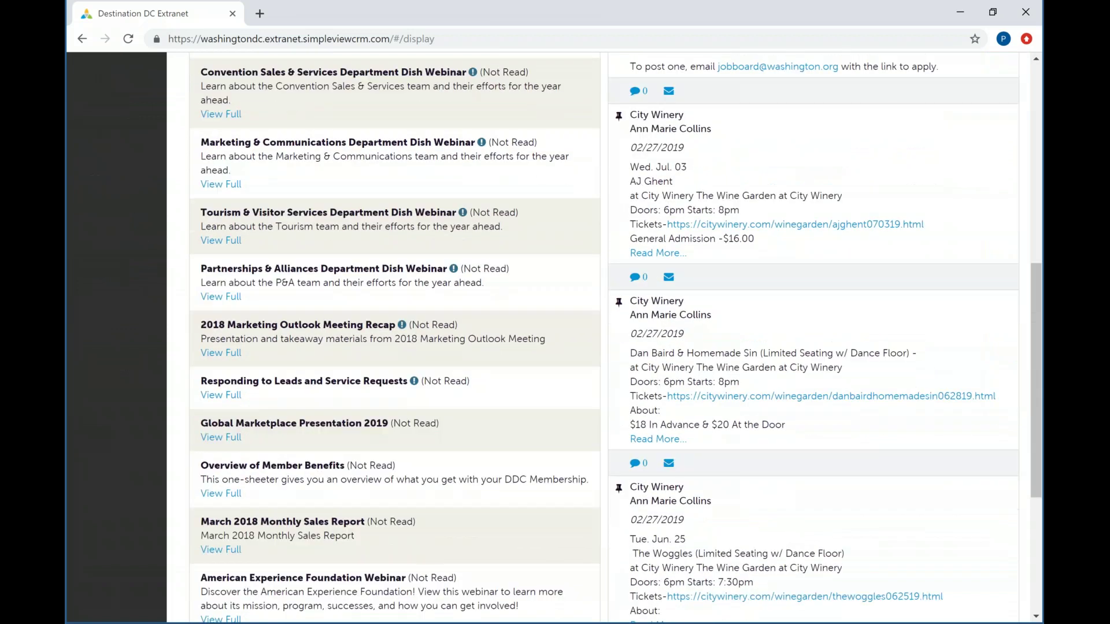
{"action": "scroll", "coordinate": [604, 338], "scroll_direction": "up", "scroll_amount": 5}
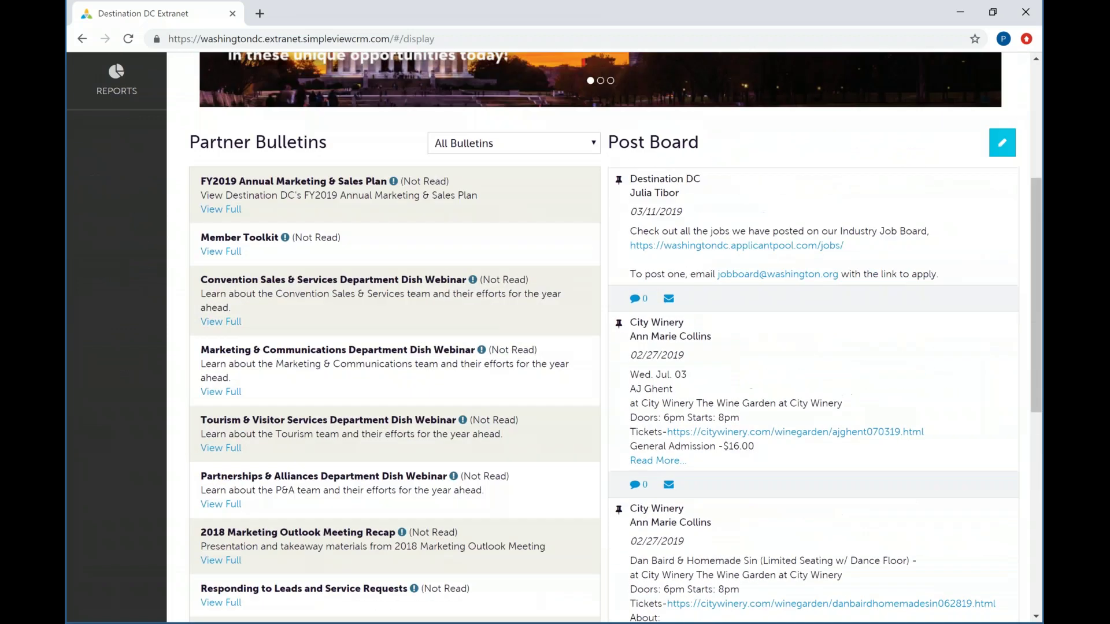
{"action": "left_click", "coordinate": [221, 293]}
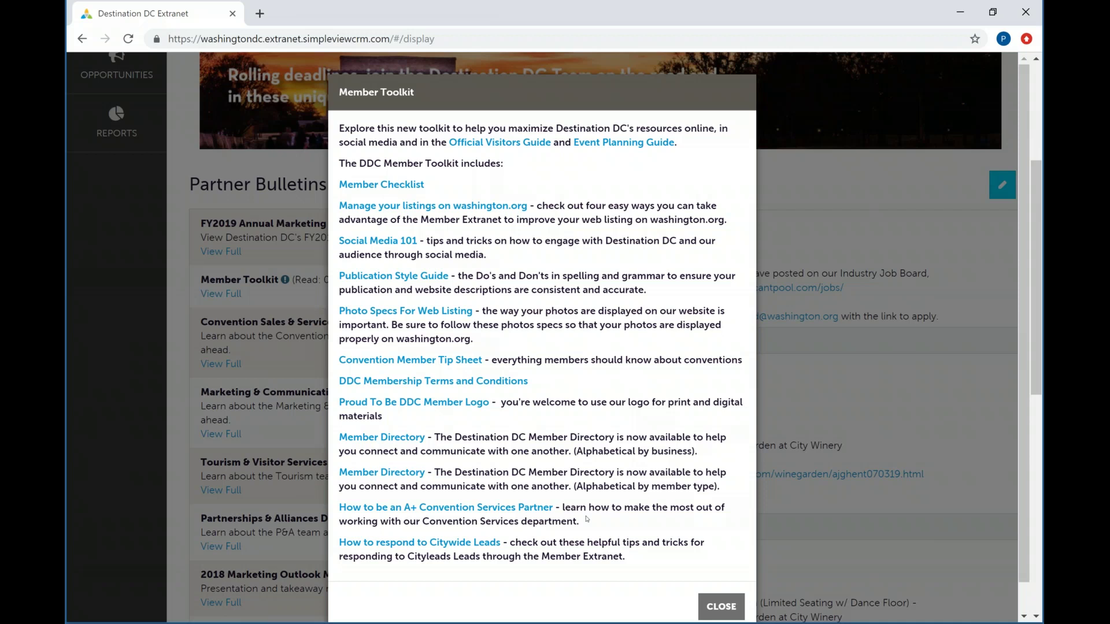
{"action": "left_click", "coordinate": [721, 607]}
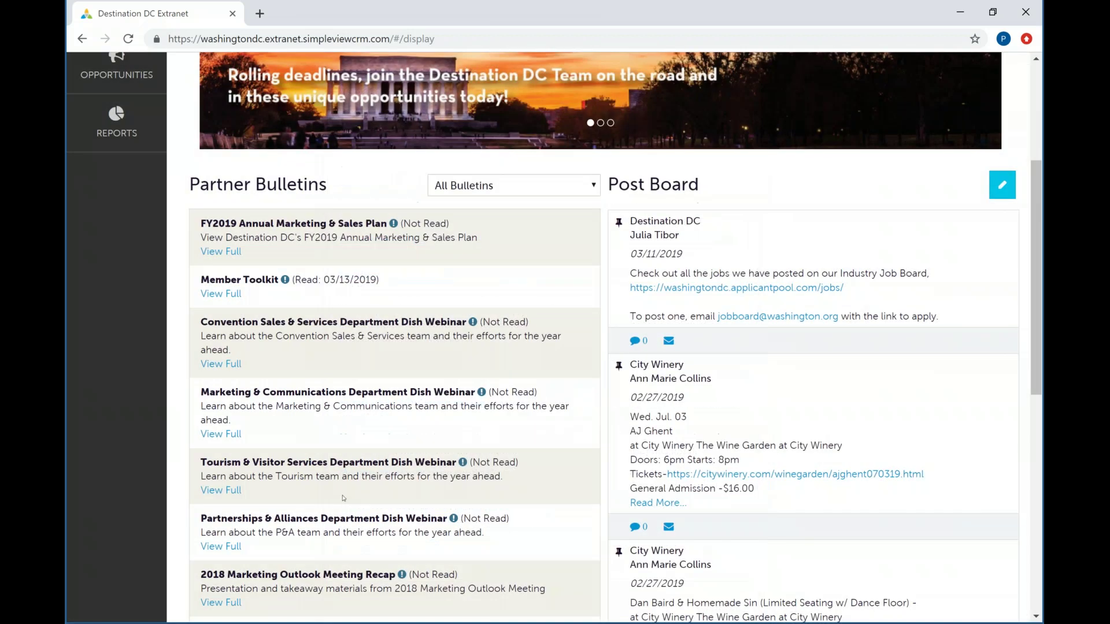
Look through the remaining Partner Bulletins and Post Board entries, and return to the start of the home page.
{"action": "scroll", "coordinate": [344, 499], "scroll_direction": "down", "scroll_amount": 4}
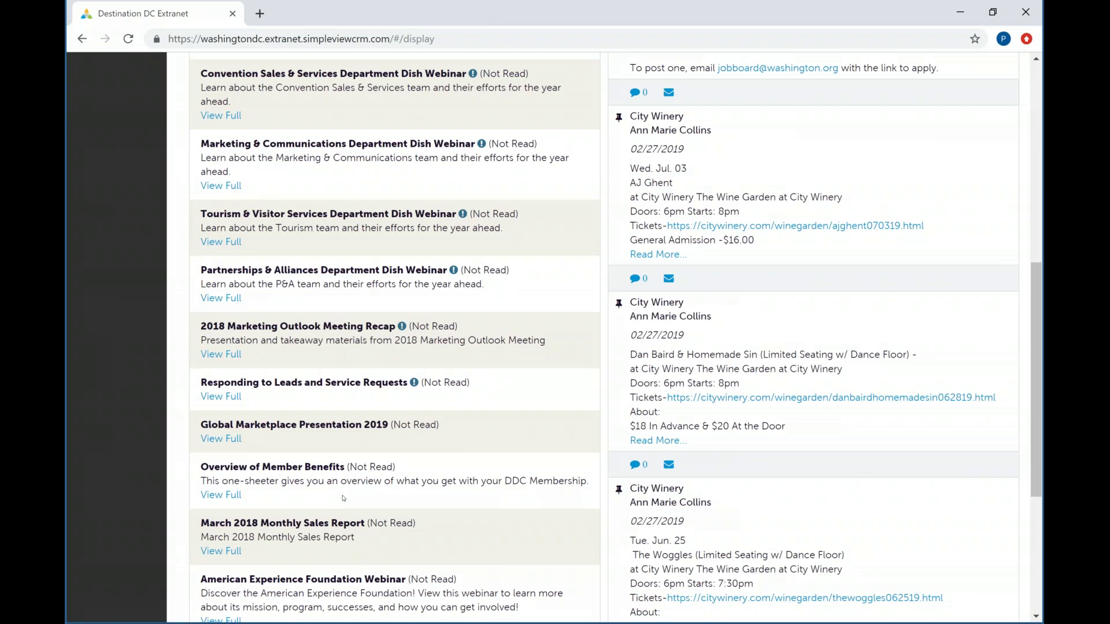
{"action": "scroll", "coordinate": [343, 498], "scroll_direction": "up", "scroll_amount": 6}
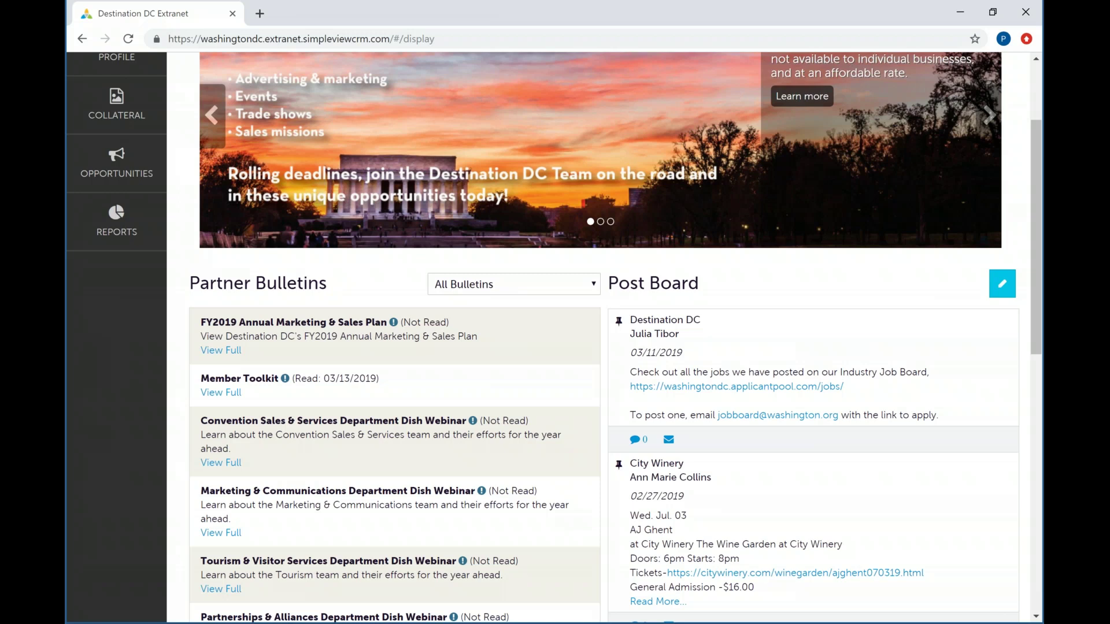
{"action": "scroll", "coordinate": [599, 336], "scroll_direction": "up", "scroll_amount": 3}
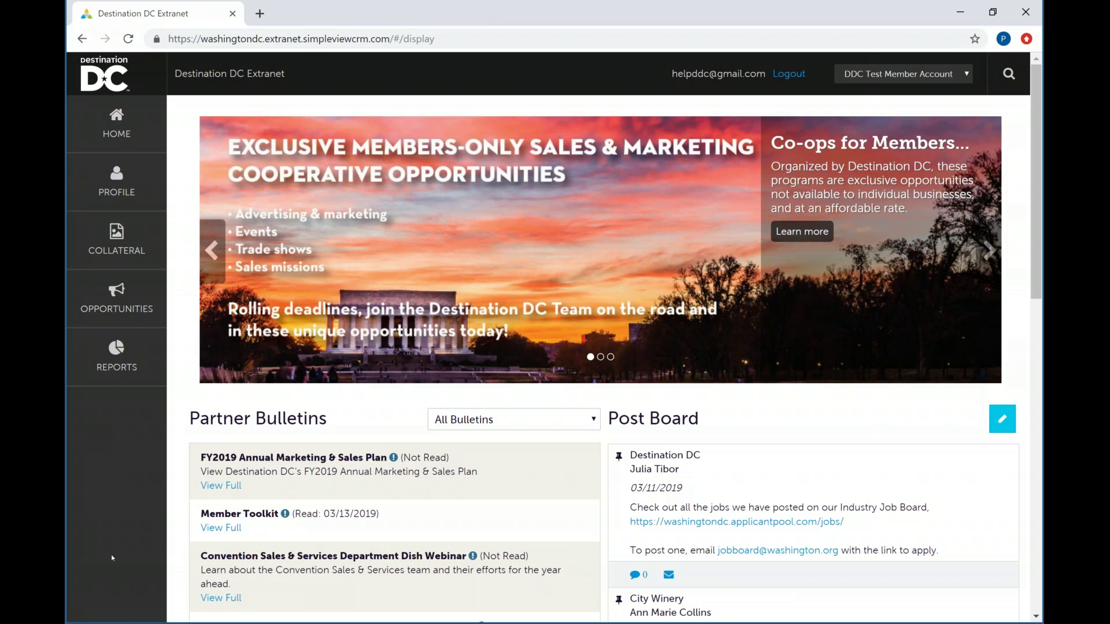
Go to the profile's accounts list and open the amenities form for the Test Restaurant account.
{"action": "left_click", "coordinate": [90, 200]}
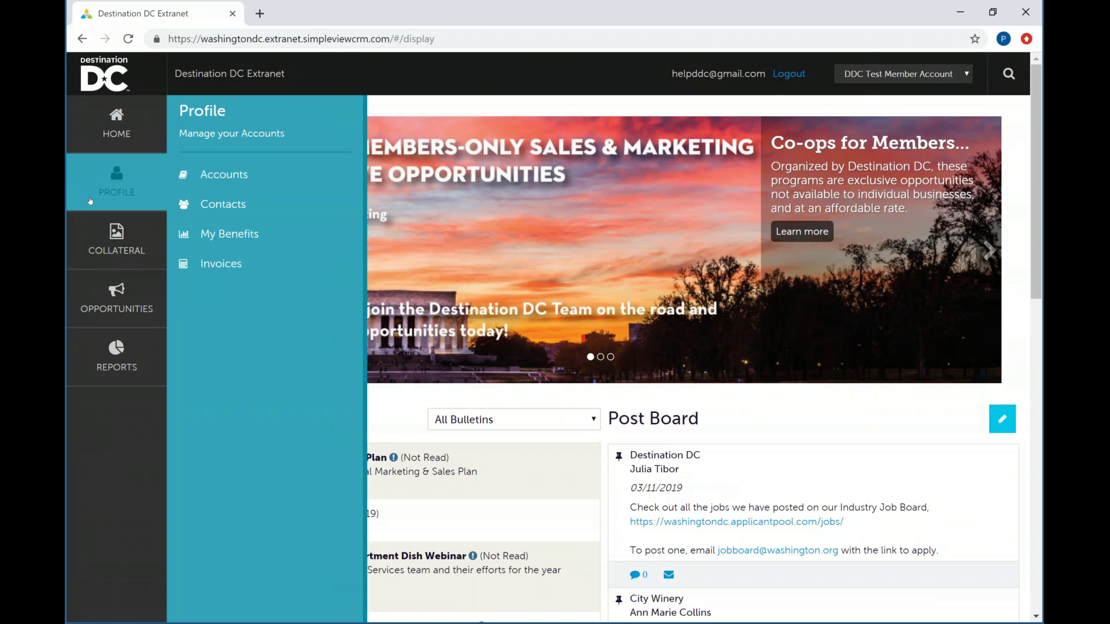
{"action": "left_click", "coordinate": [238, 174]}
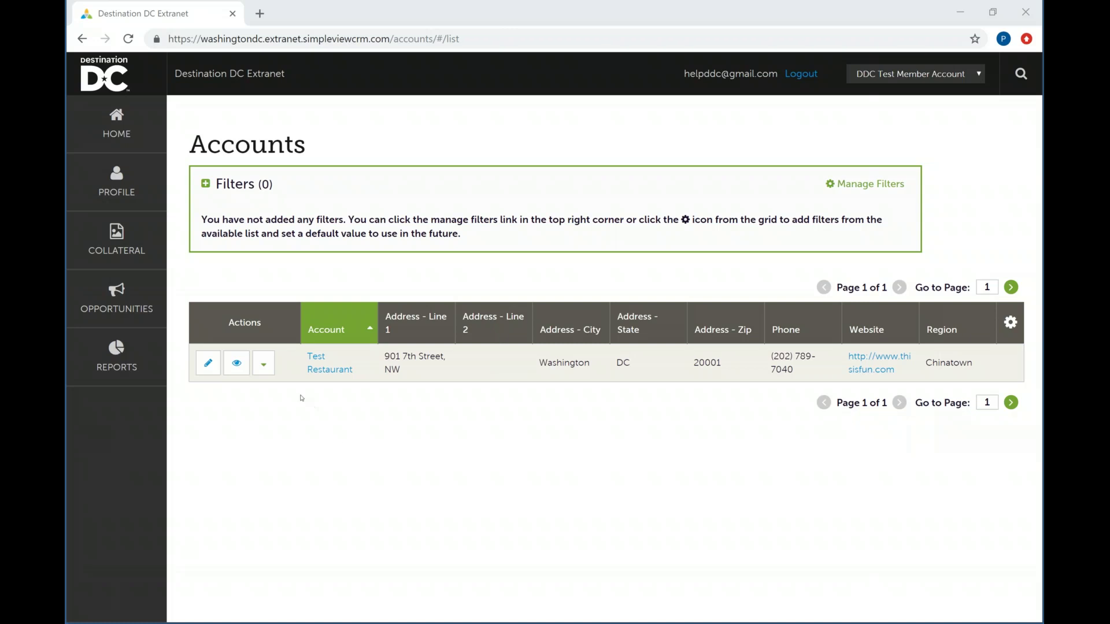
{"action": "left_click", "coordinate": [266, 373]}
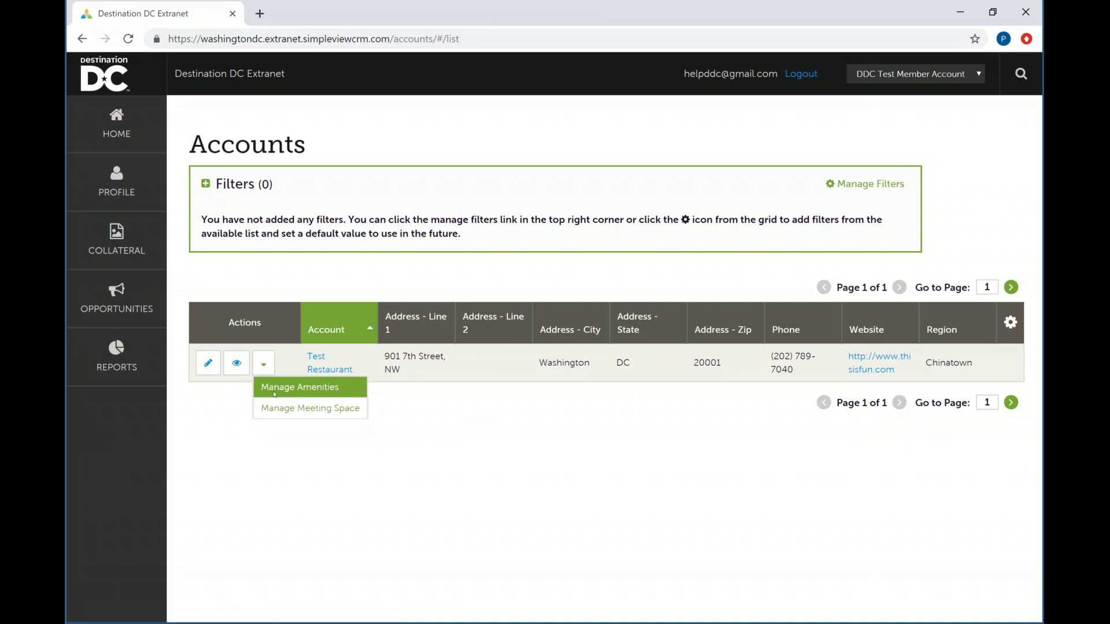
{"action": "left_click", "coordinate": [306, 387]}
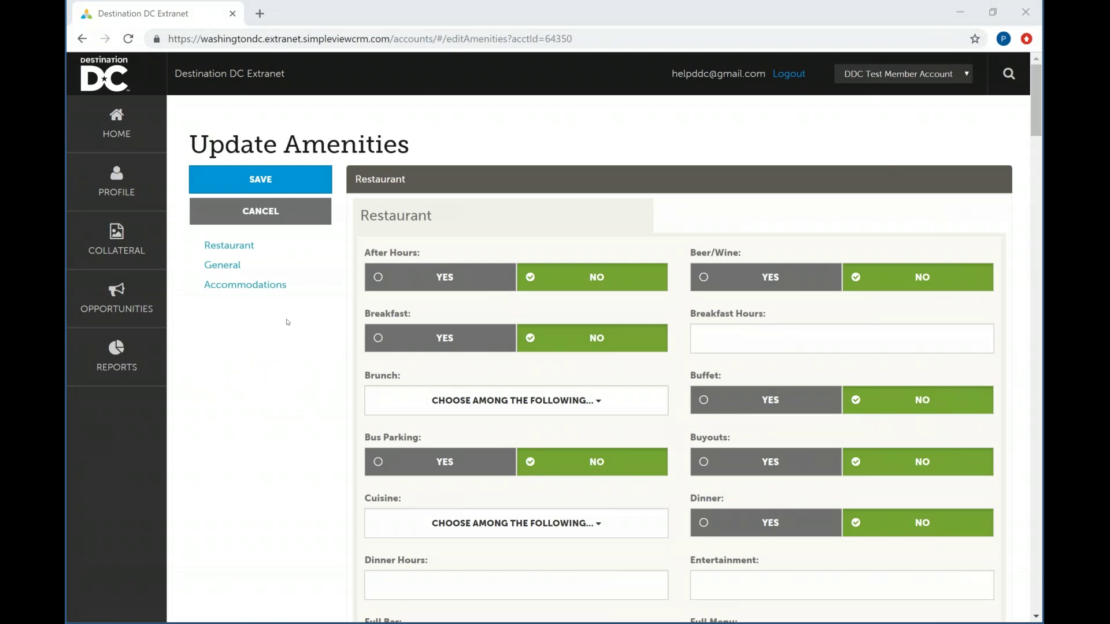
Set the Reservation and Private Dining amenities to Yes in the Restaurant section.
{"action": "scroll", "coordinate": [248, 307], "scroll_direction": "down", "scroll_amount": 8}
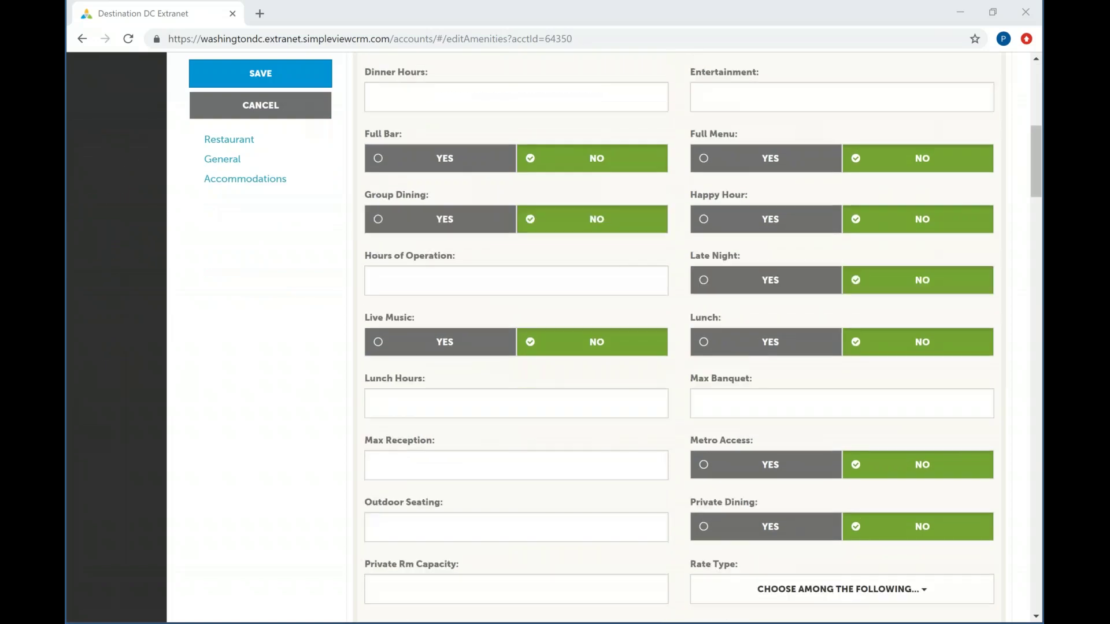
{"action": "scroll", "coordinate": [680, 338], "scroll_direction": "down", "scroll_amount": 2}
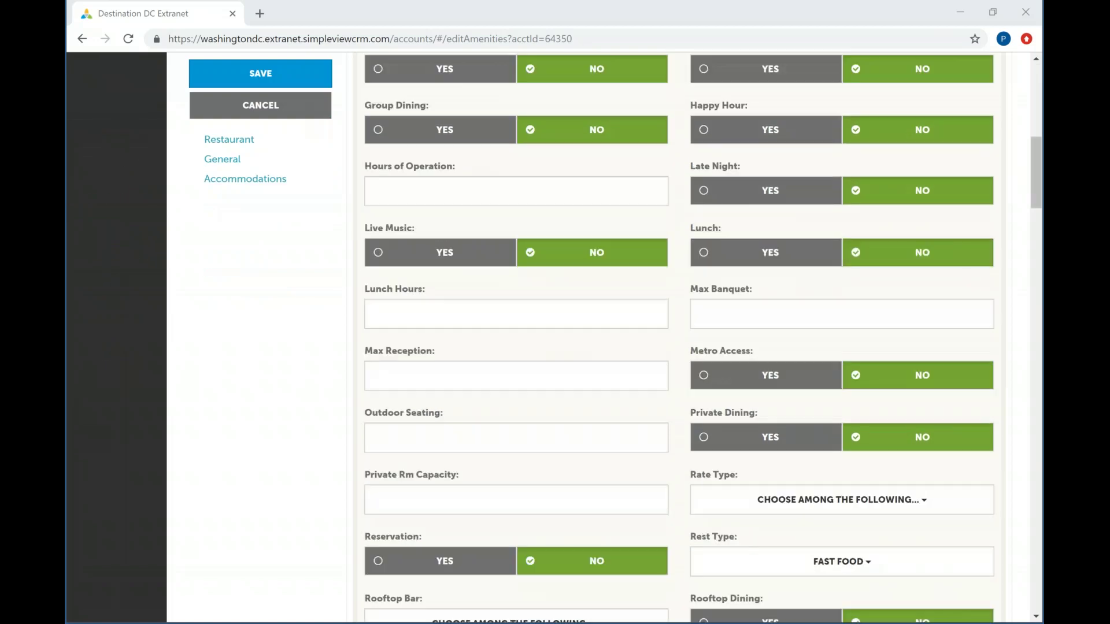
{"action": "scroll", "coordinate": [679, 338], "scroll_direction": "down", "scroll_amount": 6}
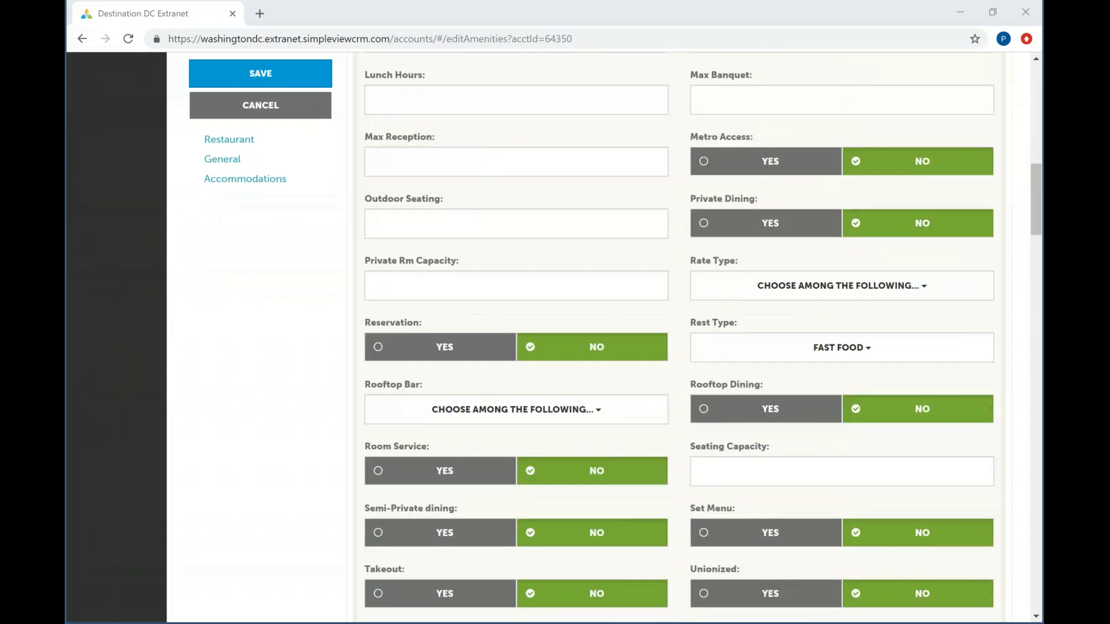
{"action": "scroll", "coordinate": [680, 338], "scroll_direction": "up", "scroll_amount": 8}
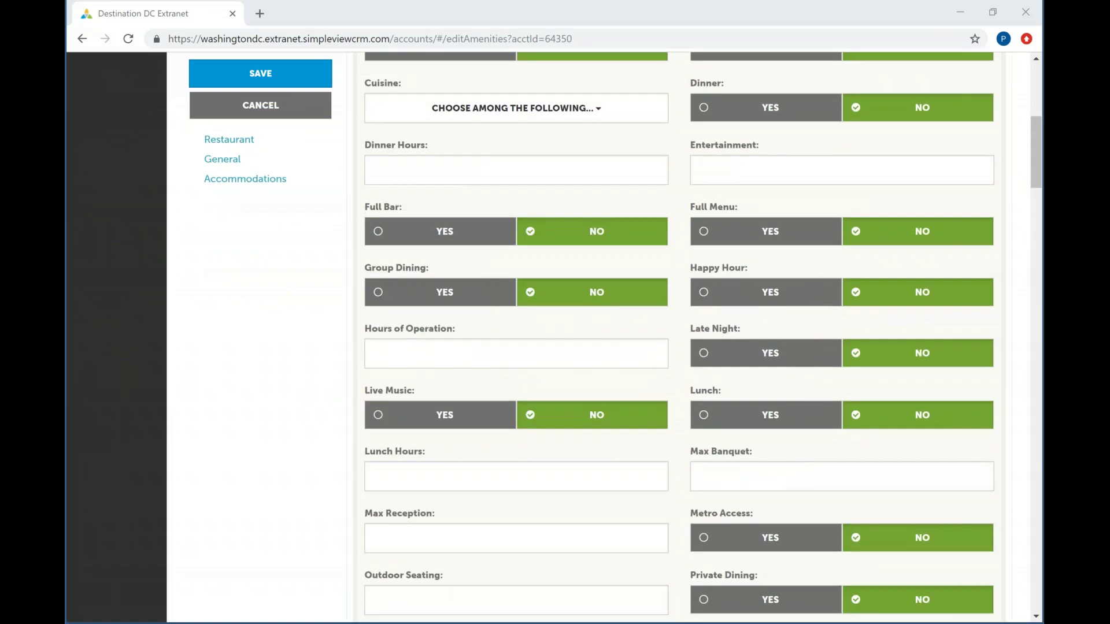
{"action": "scroll", "coordinate": [544, 327], "scroll_direction": "down", "scroll_amount": 7}
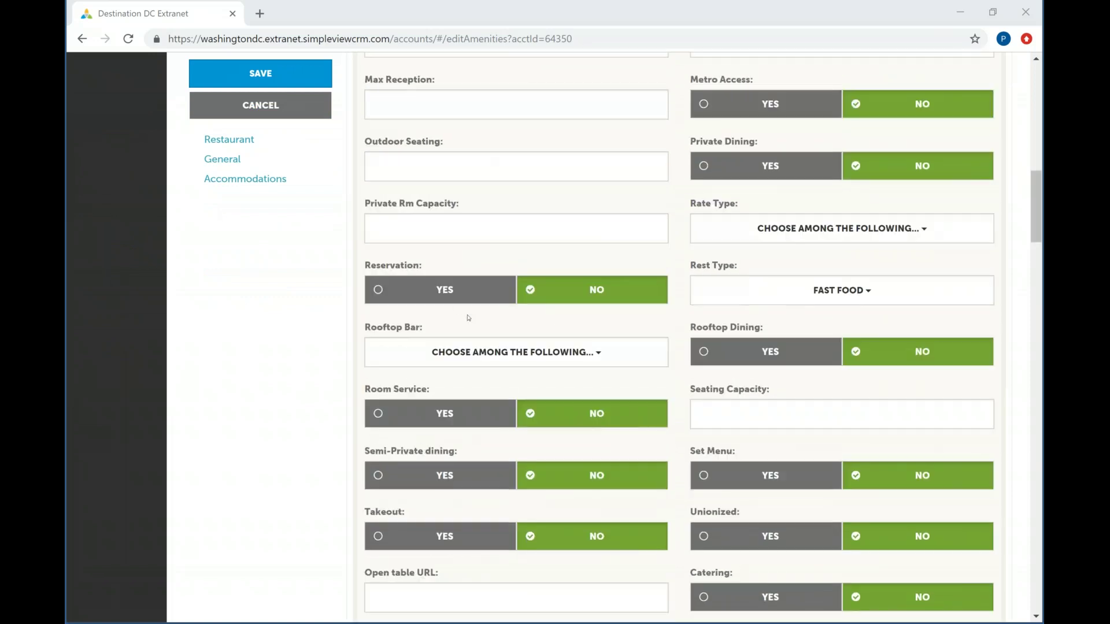
{"action": "left_click", "coordinate": [454, 297]}
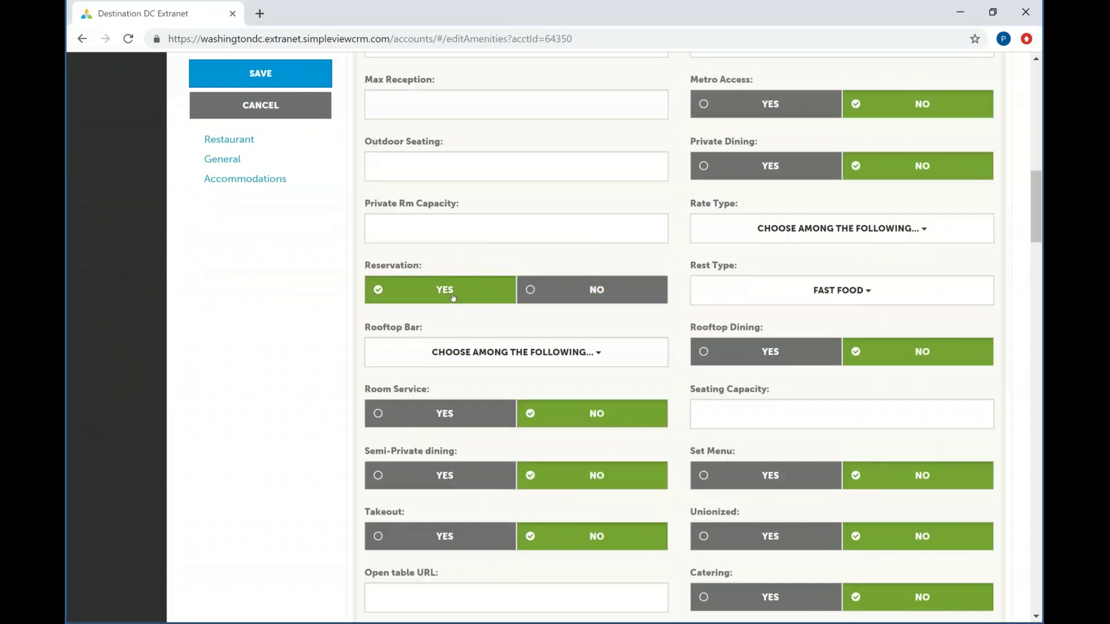
{"action": "scroll", "coordinate": [453, 297], "scroll_direction": "up", "scroll_amount": 1}
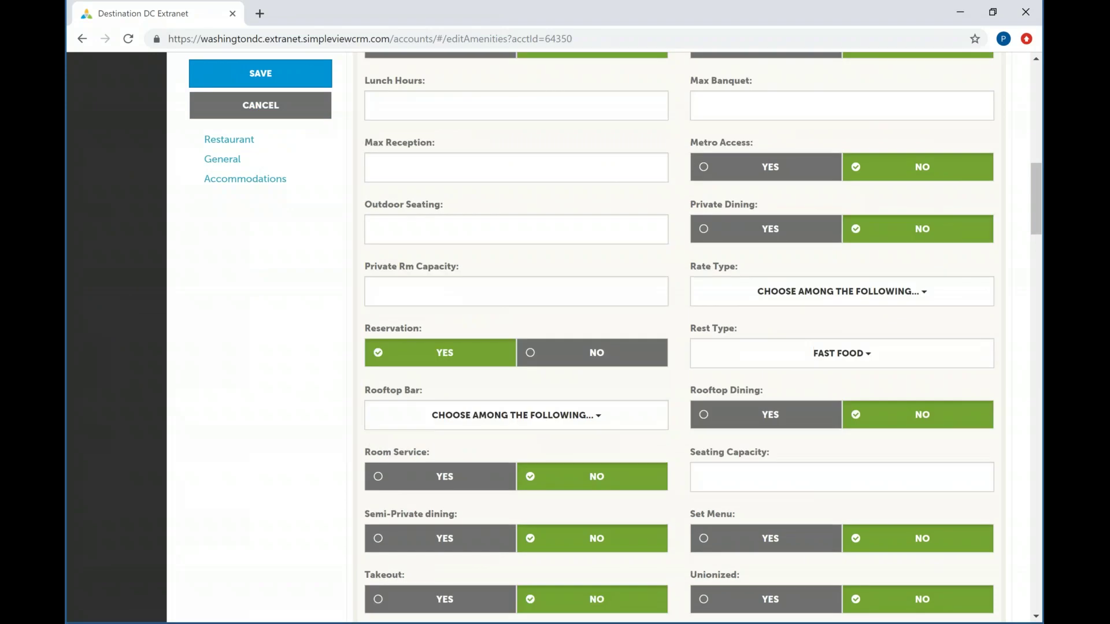
{"action": "left_click", "coordinate": [746, 223]}
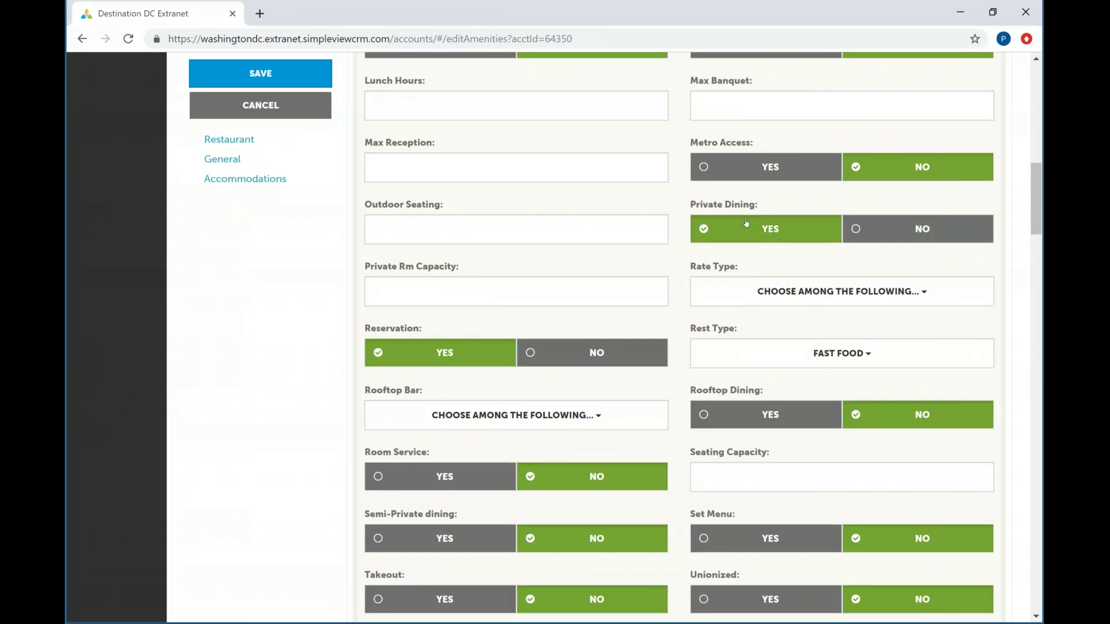
Review the Restaurant and General amenities sections and leave the form without saving.
{"action": "scroll", "coordinate": [746, 224], "scroll_direction": "up", "scroll_amount": 10}
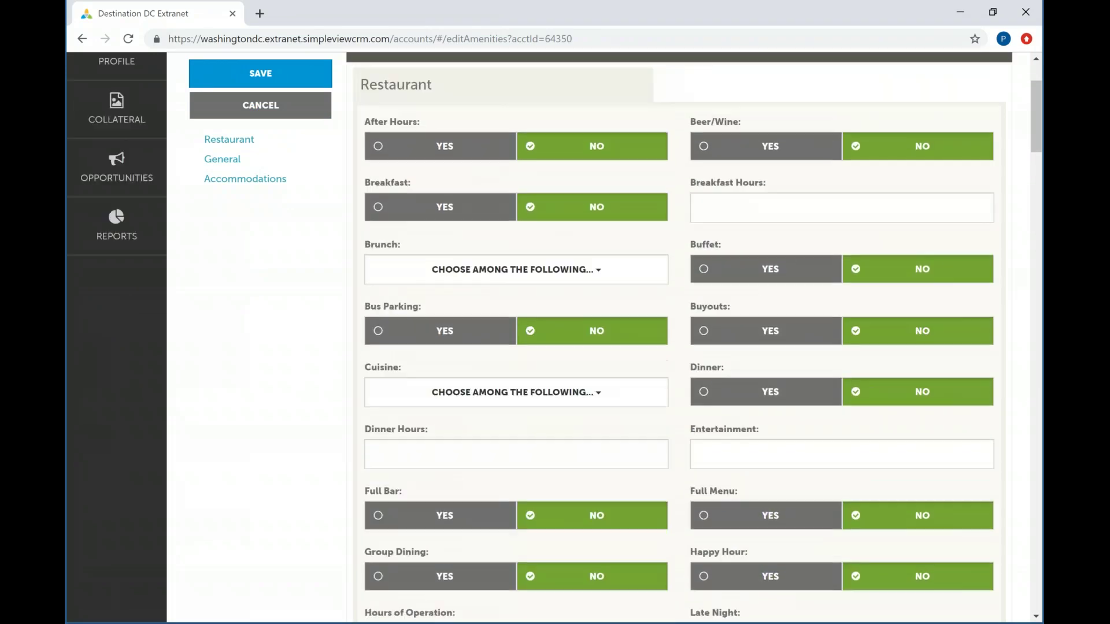
{"action": "scroll", "coordinate": [703, 337], "scroll_direction": "up", "scroll_amount": 2}
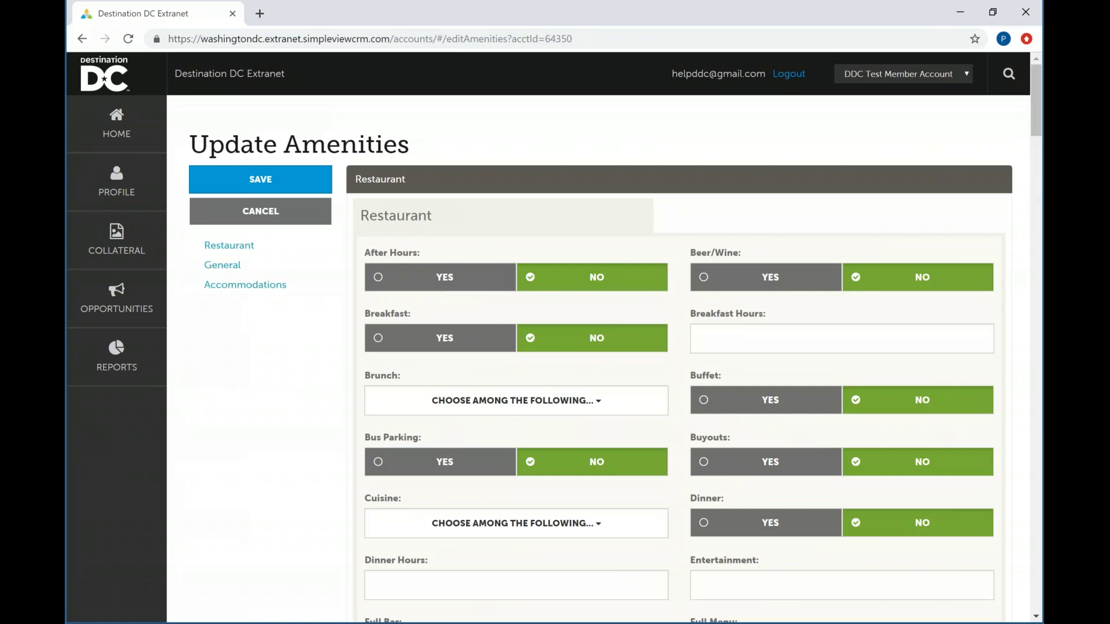
{"action": "scroll", "coordinate": [693, 338], "scroll_direction": "down", "scroll_amount": 20}
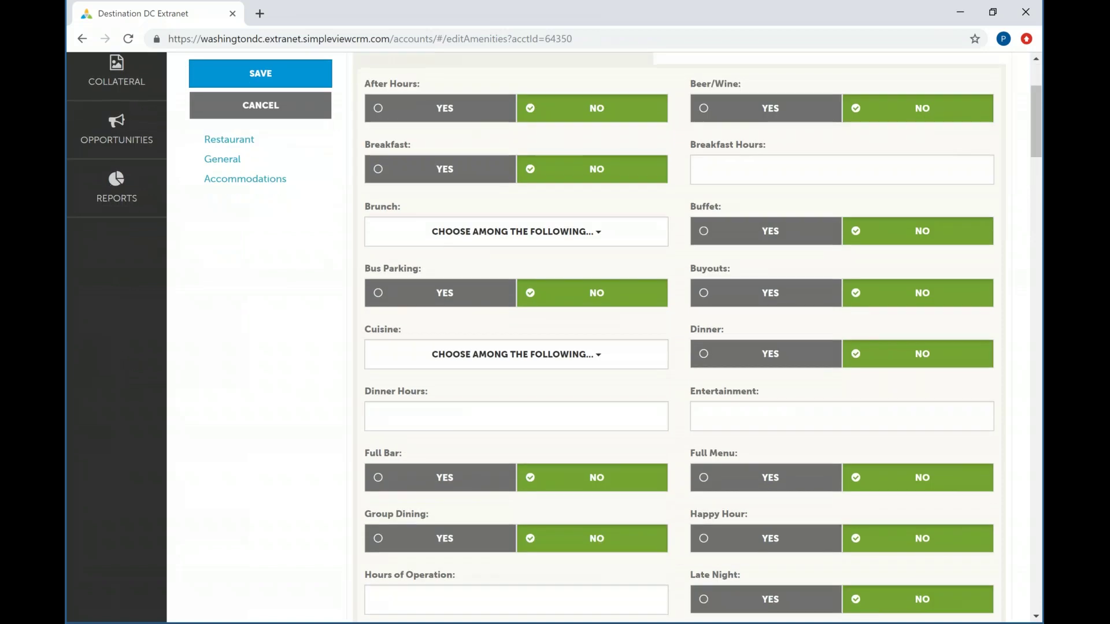
{"action": "scroll", "coordinate": [694, 338], "scroll_direction": "down", "scroll_amount": 20}
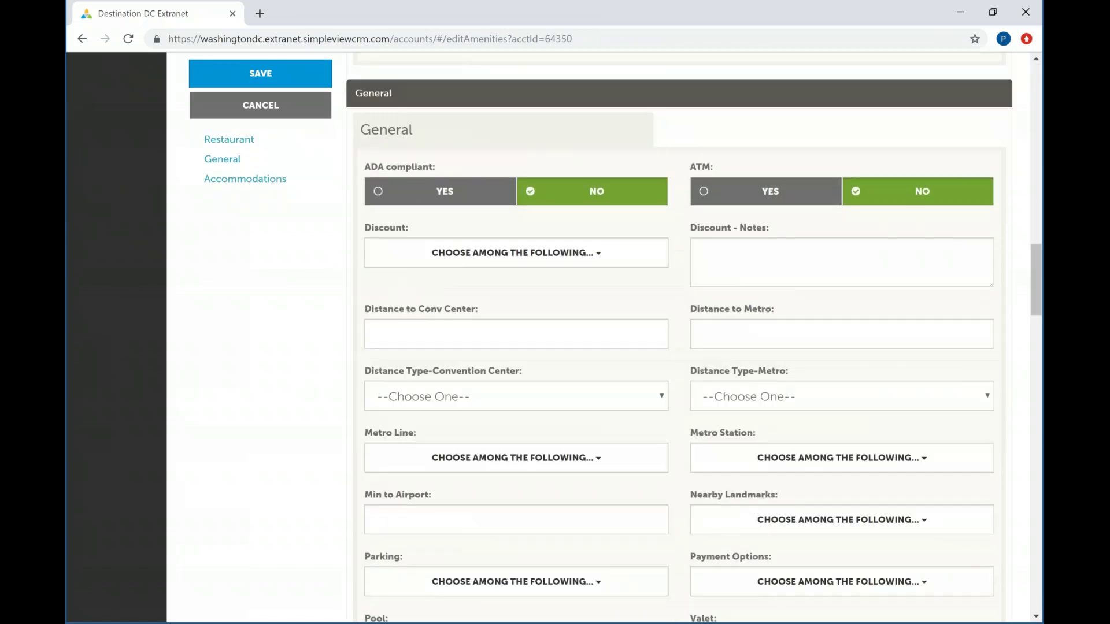
{"action": "scroll", "coordinate": [679, 338], "scroll_direction": "up", "scroll_amount": 20}
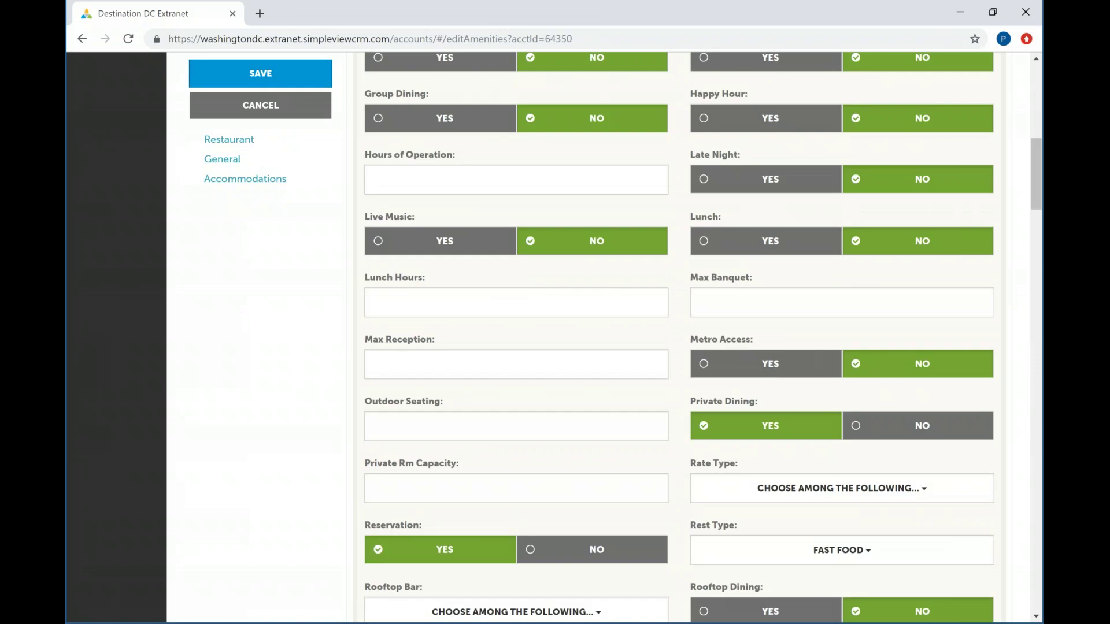
{"action": "left_click", "coordinate": [261, 106]}
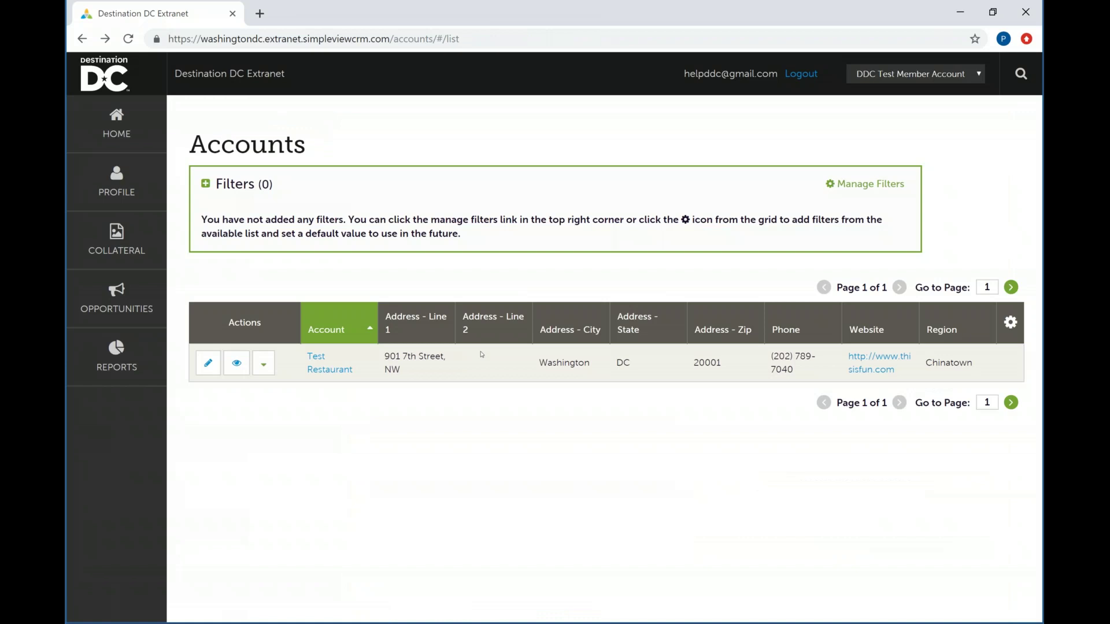
Open the meeting space details for Test Restaurant and review the standard amenities, general and rooms sections.
{"action": "left_click", "coordinate": [266, 369]}
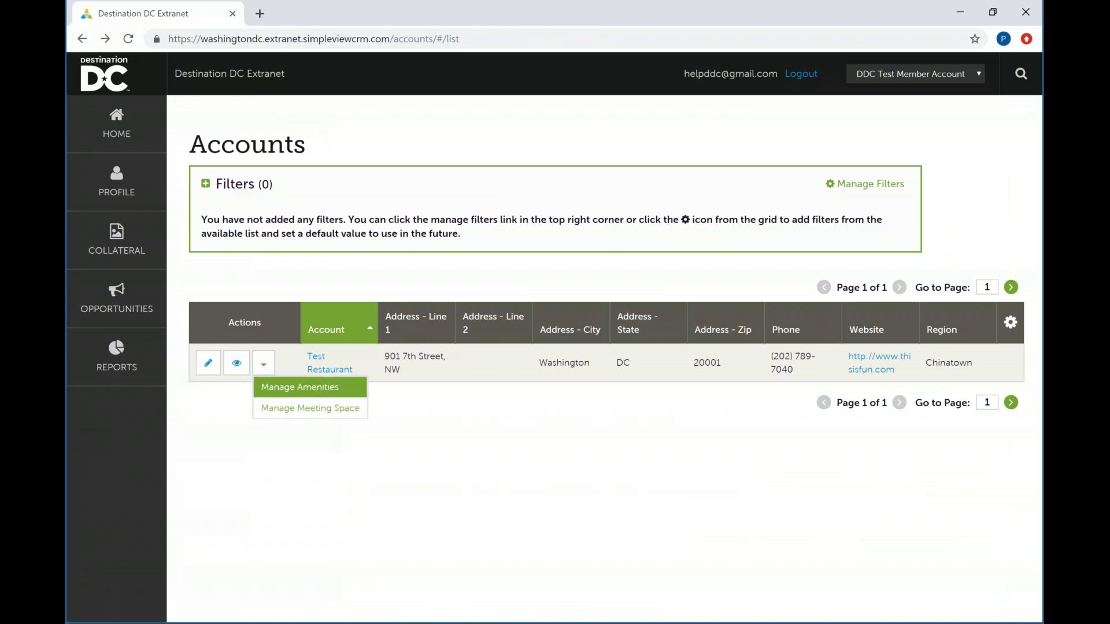
{"action": "left_click", "coordinate": [272, 408]}
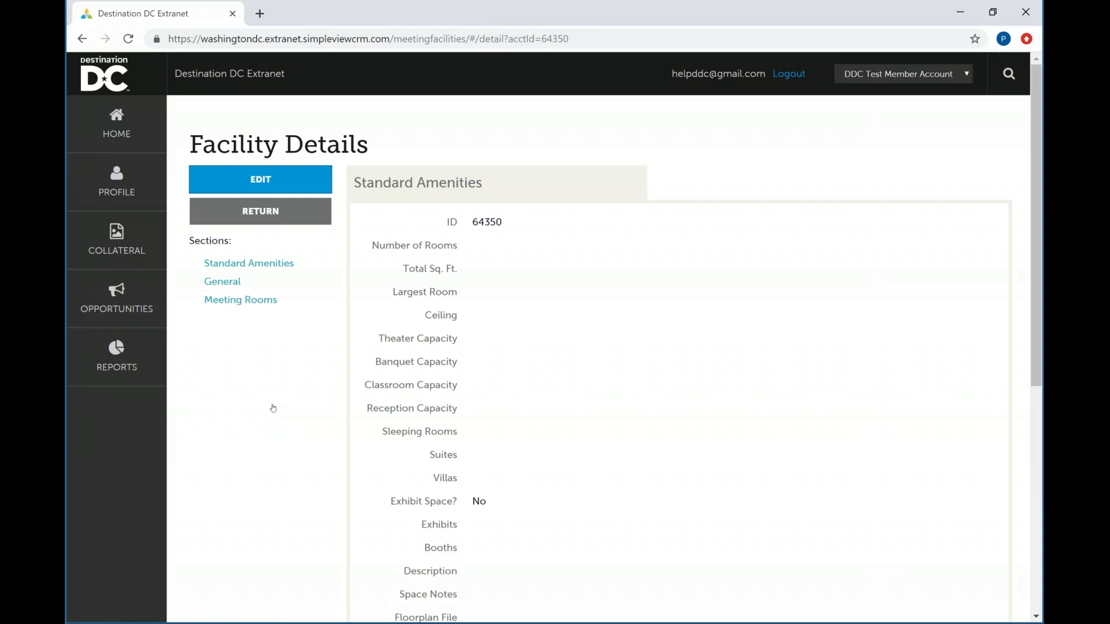
{"action": "scroll", "coordinate": [272, 408], "scroll_direction": "down", "scroll_amount": 7}
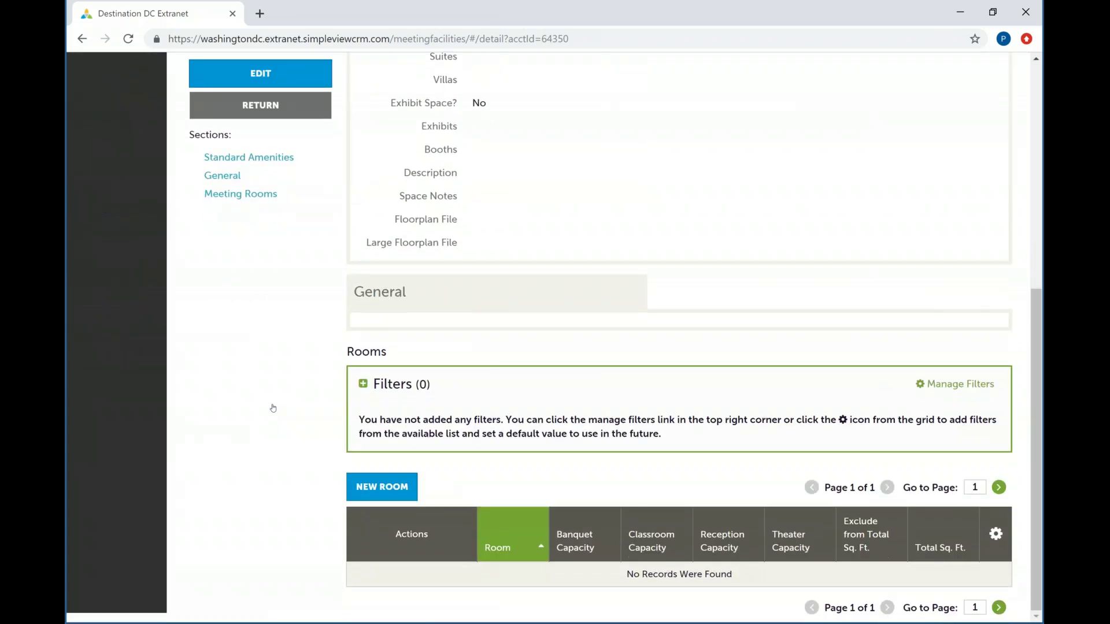
{"action": "scroll", "coordinate": [273, 408], "scroll_direction": "up", "scroll_amount": 3}
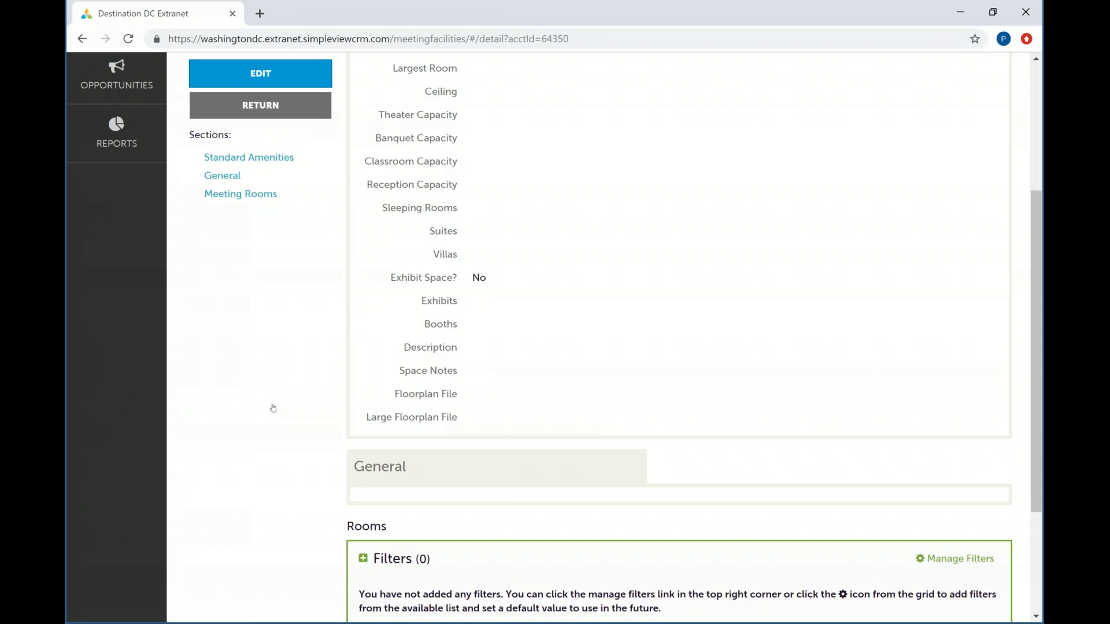
{"action": "scroll", "coordinate": [274, 409], "scroll_direction": "up", "scroll_amount": 4}
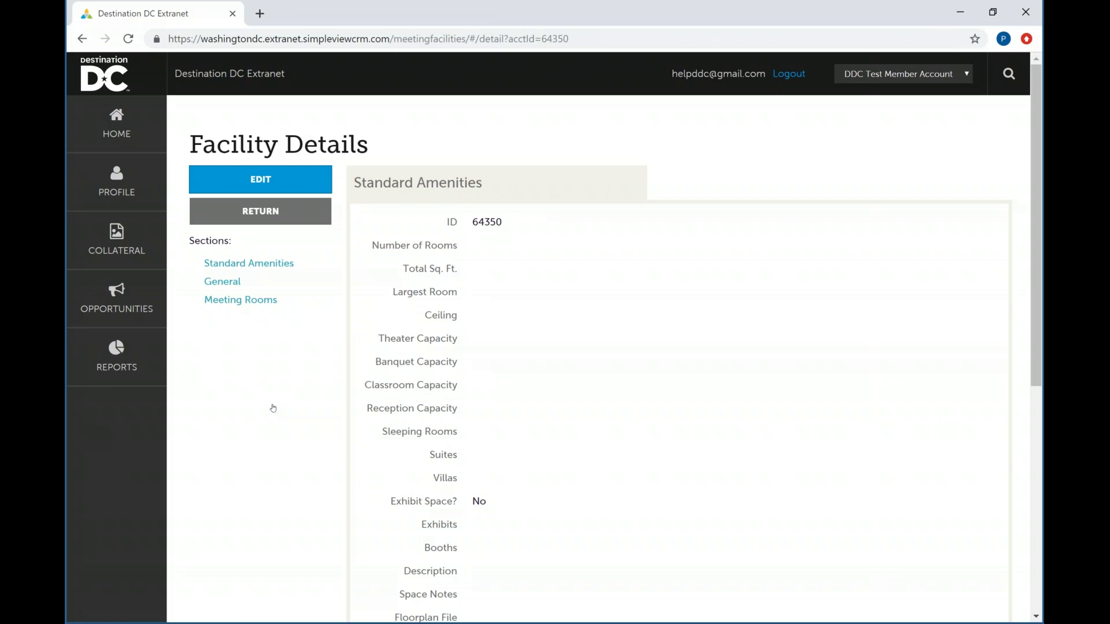
Start a new meeting room for Test Restaurant and review the Room Information and General fields.
{"action": "scroll", "coordinate": [278, 484], "scroll_direction": "down", "scroll_amount": 7}
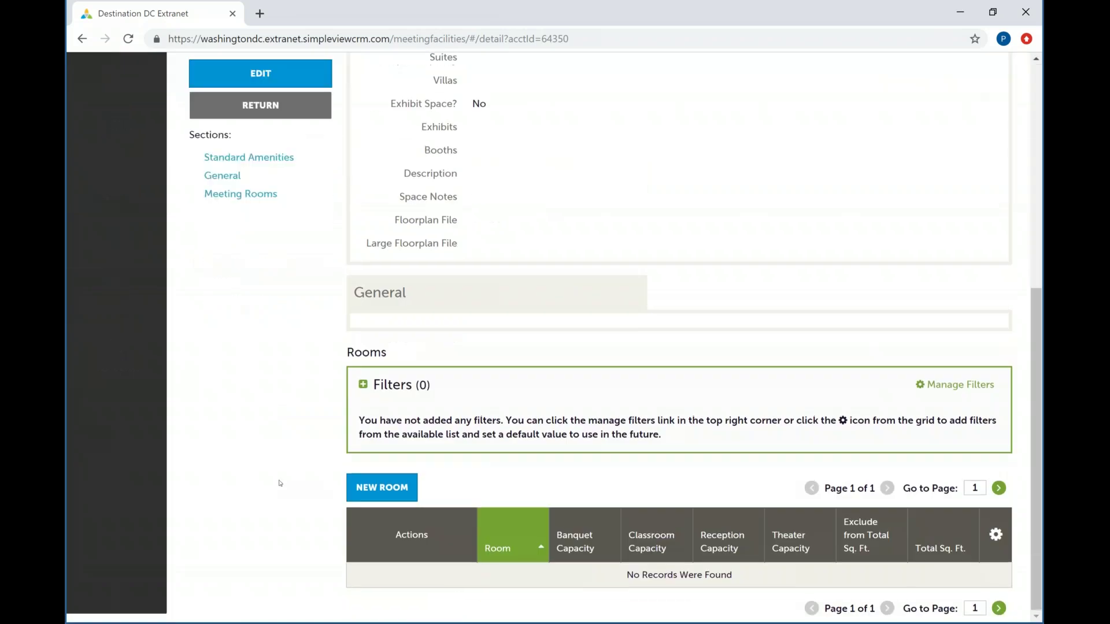
{"action": "left_click", "coordinate": [352, 485]}
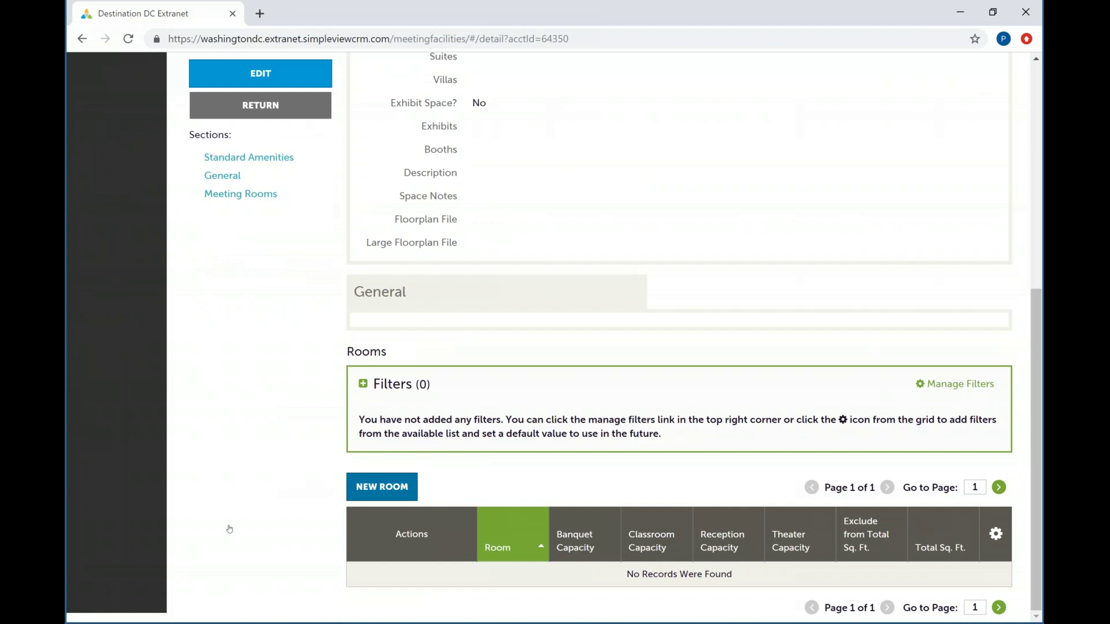
{"action": "scroll", "coordinate": [265, 418], "scroll_direction": "down", "scroll_amount": 2}
{"action": "scroll", "coordinate": [265, 419], "scroll_direction": "down", "scroll_amount": 2}
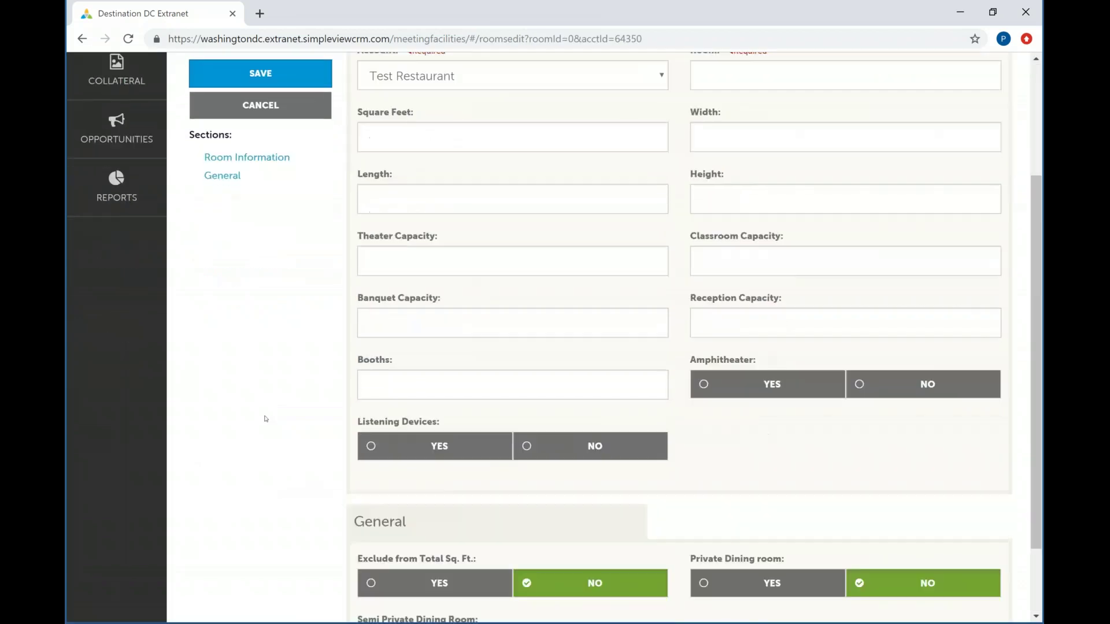
{"action": "scroll", "coordinate": [266, 419], "scroll_direction": "up", "scroll_amount": 3}
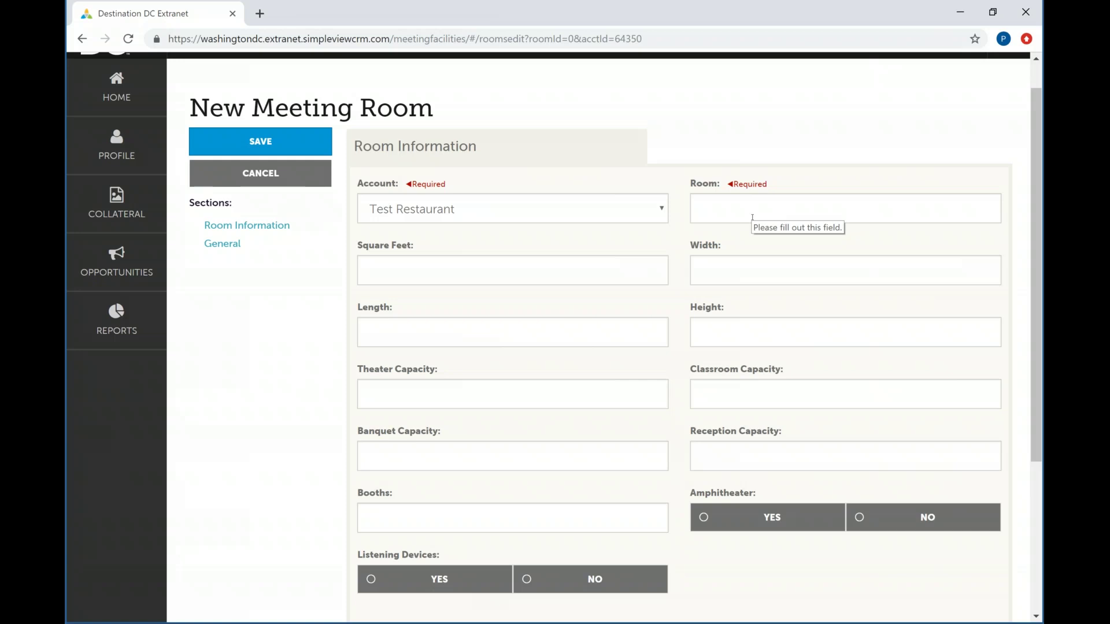
{"action": "scroll", "coordinate": [752, 217], "scroll_direction": "down", "scroll_amount": 2}
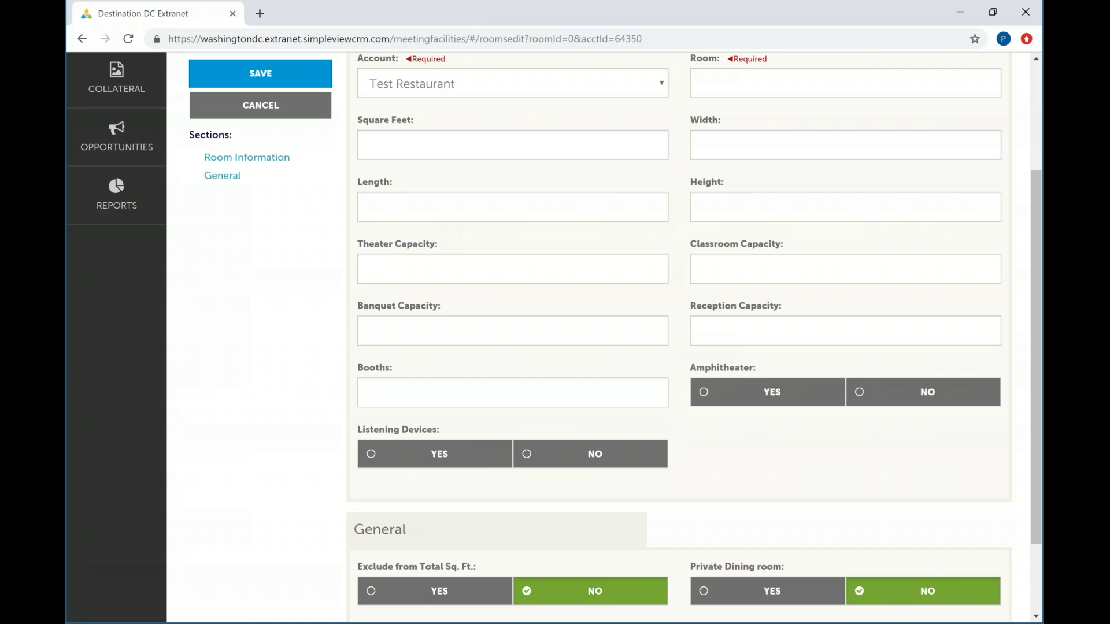
{"action": "scroll", "coordinate": [102, 459], "scroll_direction": "down", "scroll_amount": 2}
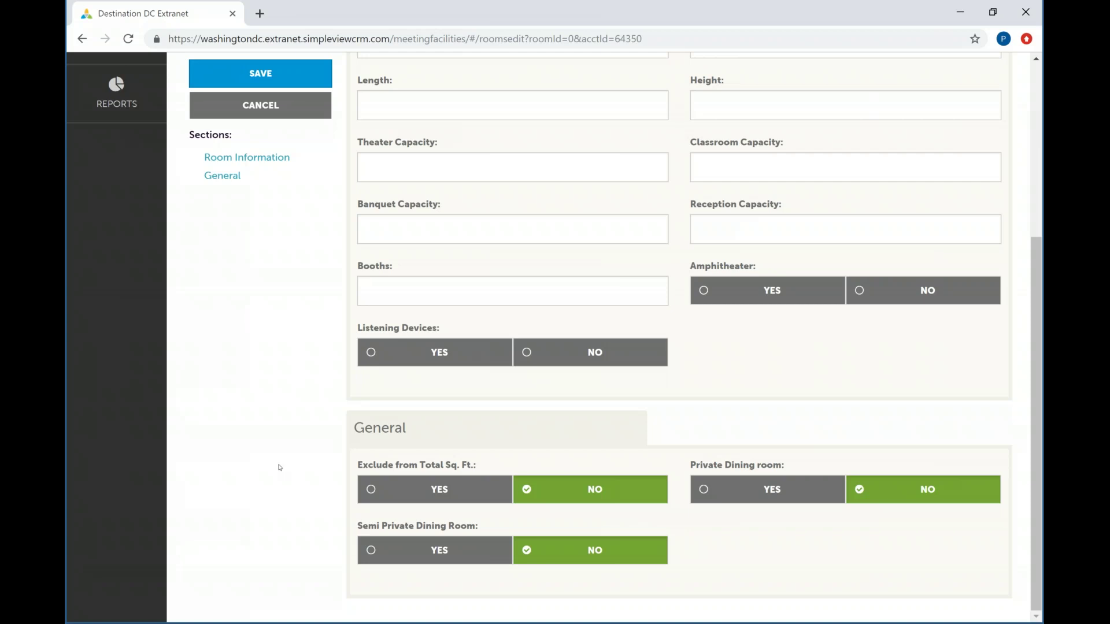
Set Exclude from Total Sq. Ft. to Yes in the General section and cancel the new room.
{"action": "left_click", "coordinate": [374, 490]}
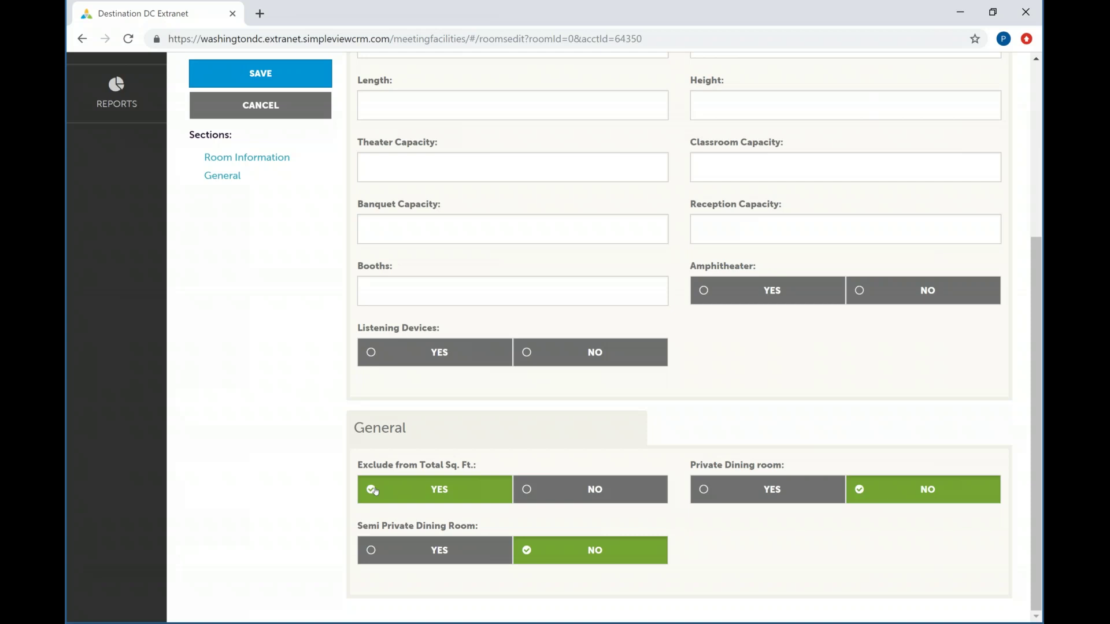
{"action": "scroll", "coordinate": [374, 491], "scroll_direction": "up", "scroll_amount": 5}
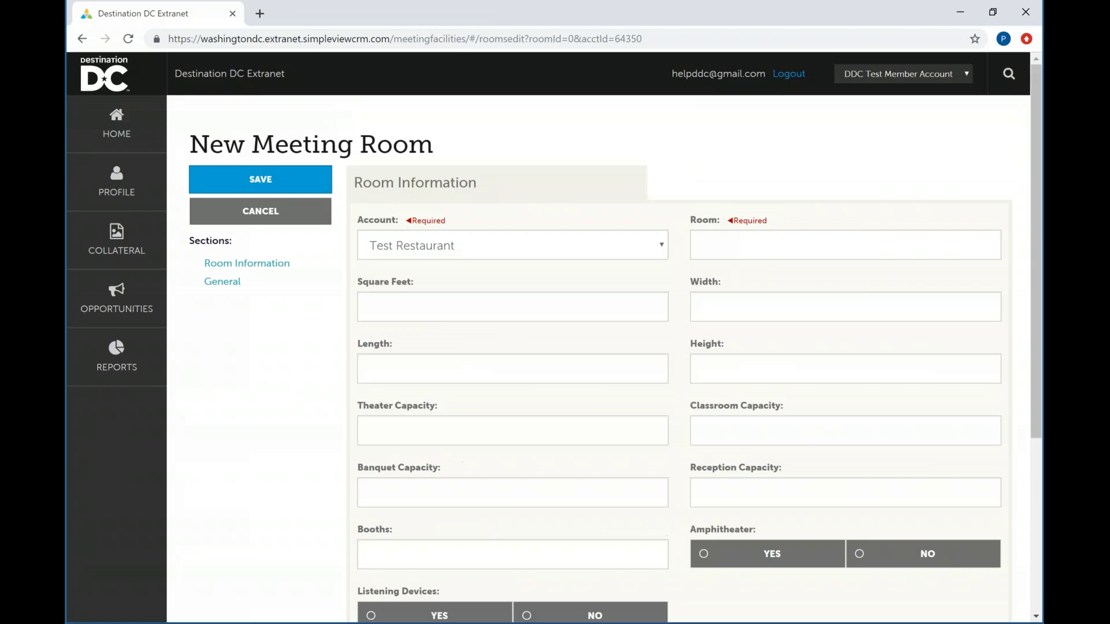
{"action": "left_click", "coordinate": [248, 219]}
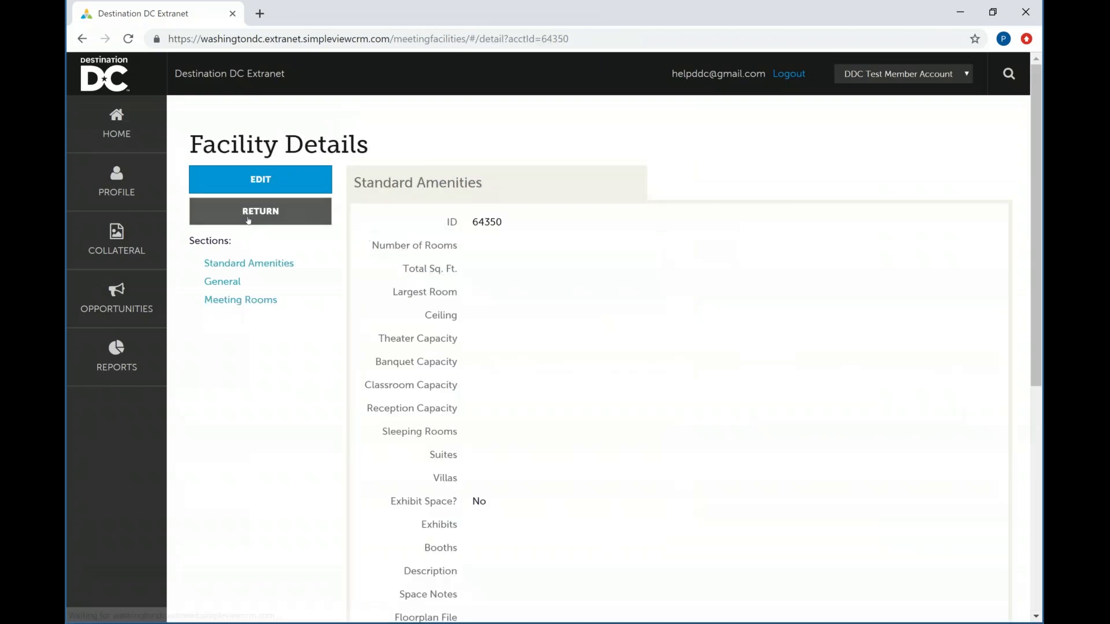
Review the editable standard amenities and floorplan file uploads of Test Restaurant's facility, leaving the form without saving.
{"action": "left_click", "coordinate": [264, 184]}
{"action": "scroll", "coordinate": [596, 341], "scroll_direction": "down", "scroll_amount": 2}
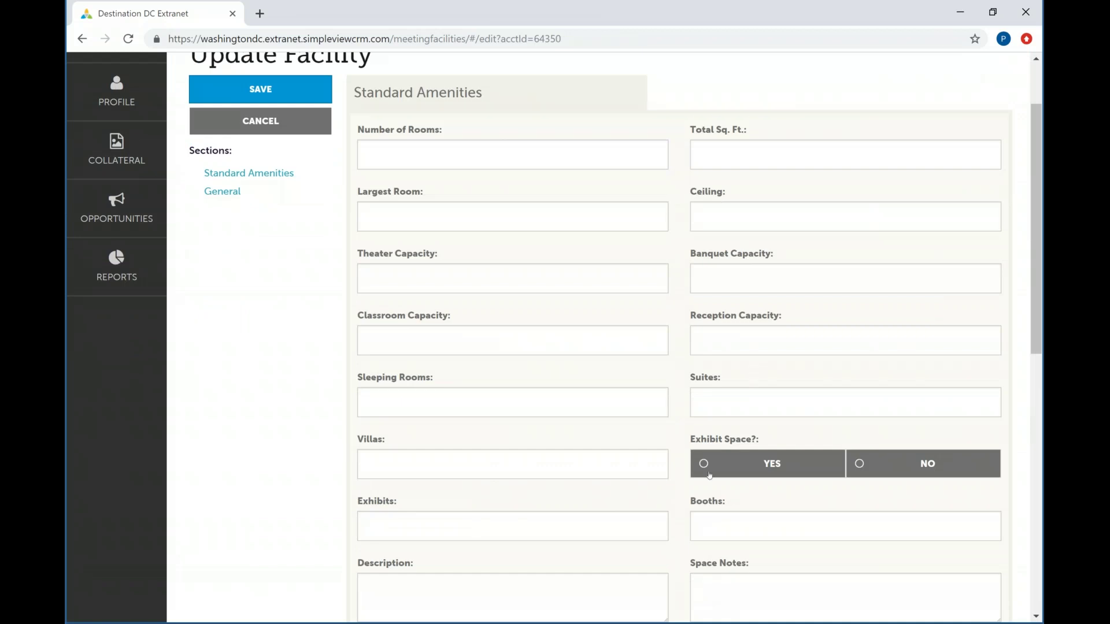
{"action": "scroll", "coordinate": [804, 412], "scroll_direction": "down", "scroll_amount": 7}
{"action": "scroll", "coordinate": [480, 322], "scroll_direction": "down", "scroll_amount": 1}
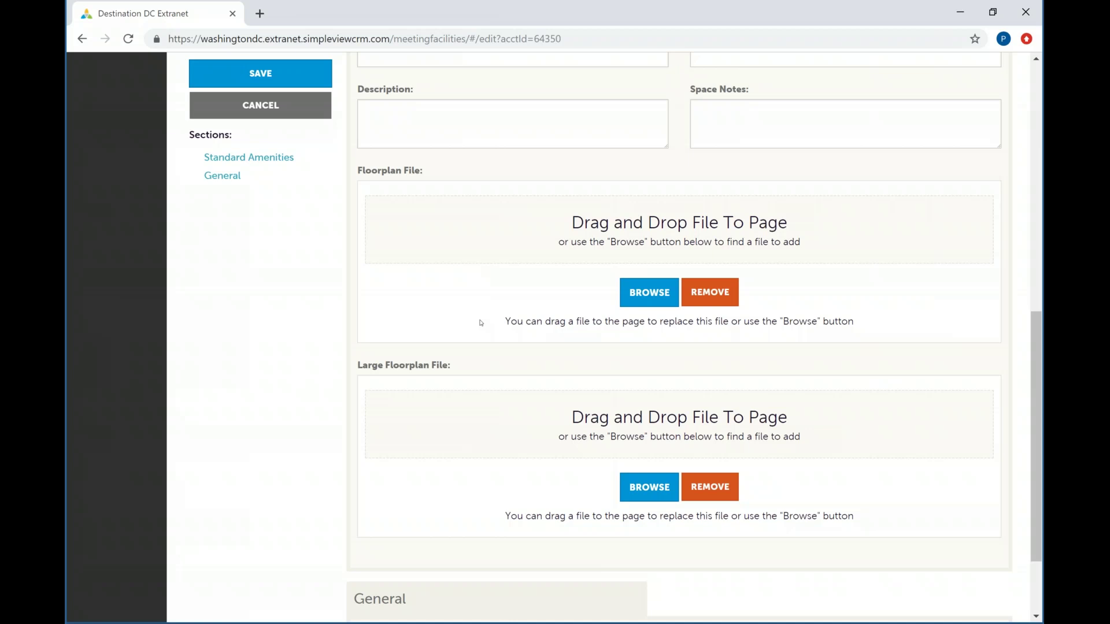
{"action": "left_click", "coordinate": [273, 107]}
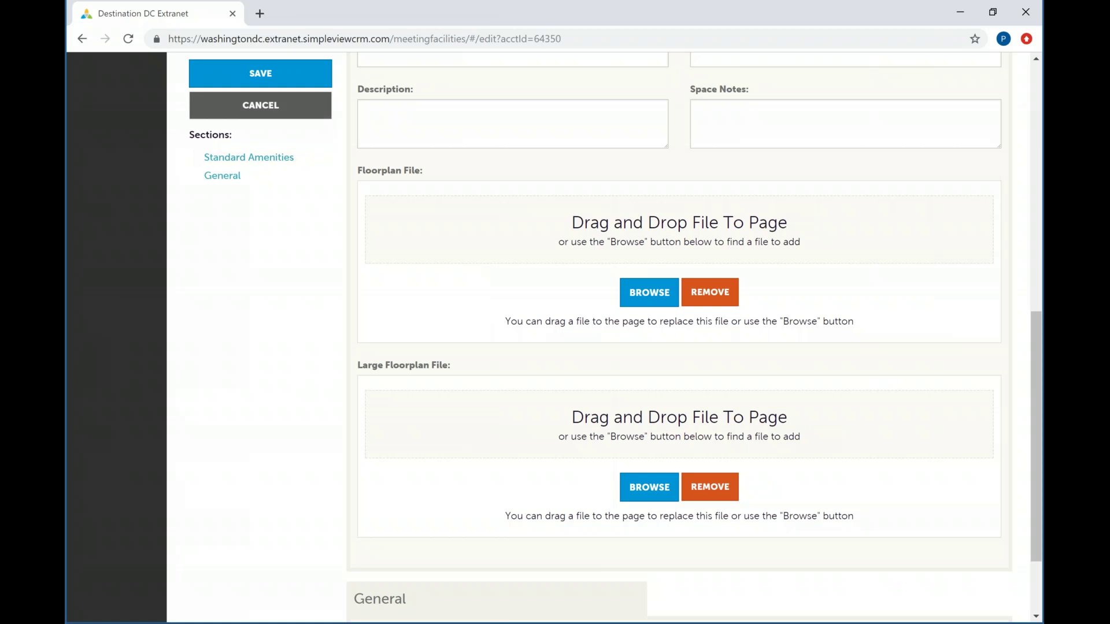
Go to the profile's contacts list and review the primary and secondary contacts of Test Restaurant.
{"action": "left_click", "coordinate": [144, 185]}
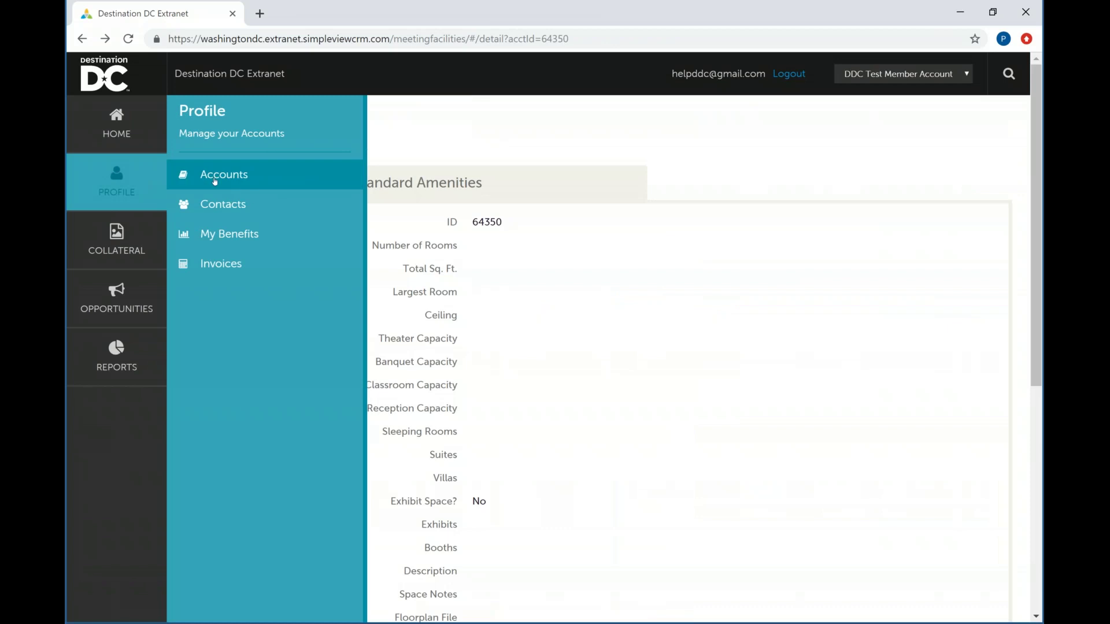
{"action": "left_click", "coordinate": [218, 204]}
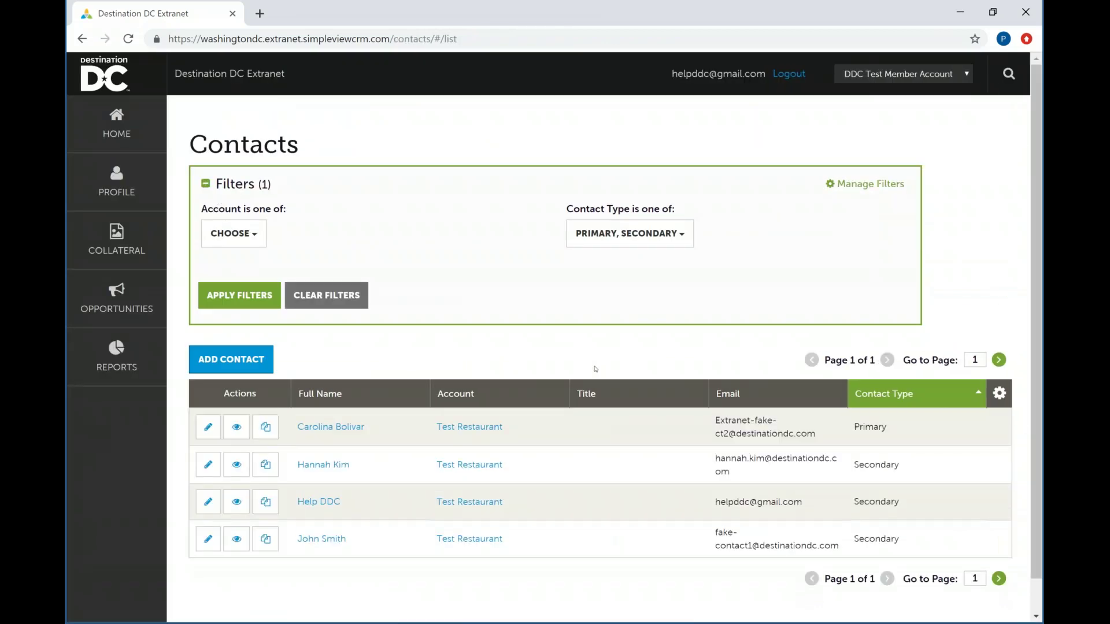
{"action": "scroll", "coordinate": [596, 369], "scroll_direction": "down", "scroll_amount": 1}
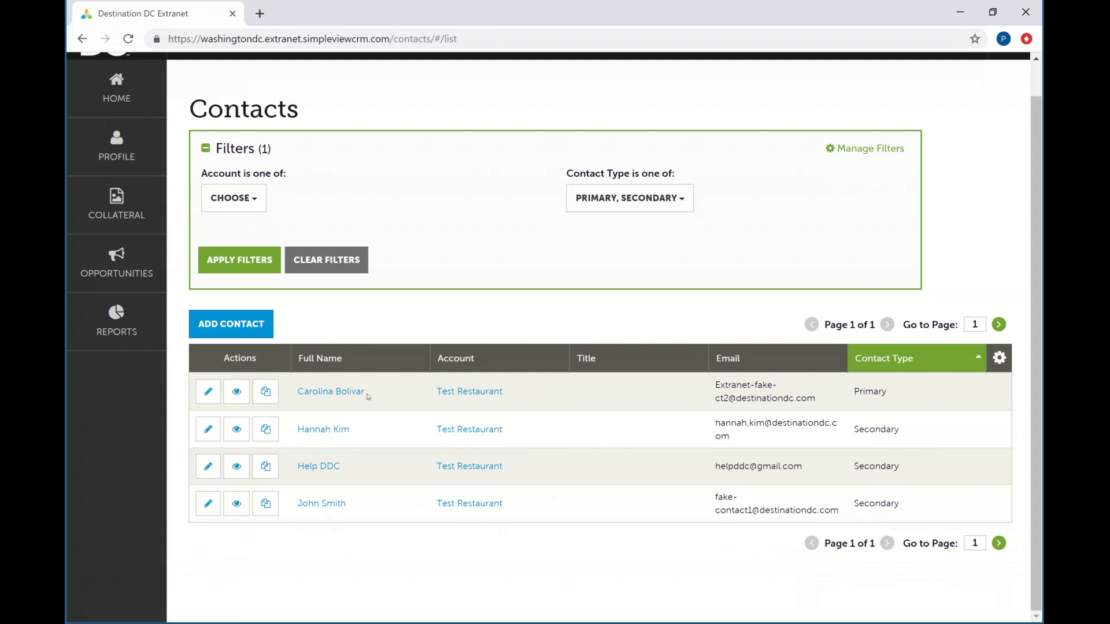
{"action": "scroll", "coordinate": [438, 566], "scroll_direction": "up", "scroll_amount": 1}
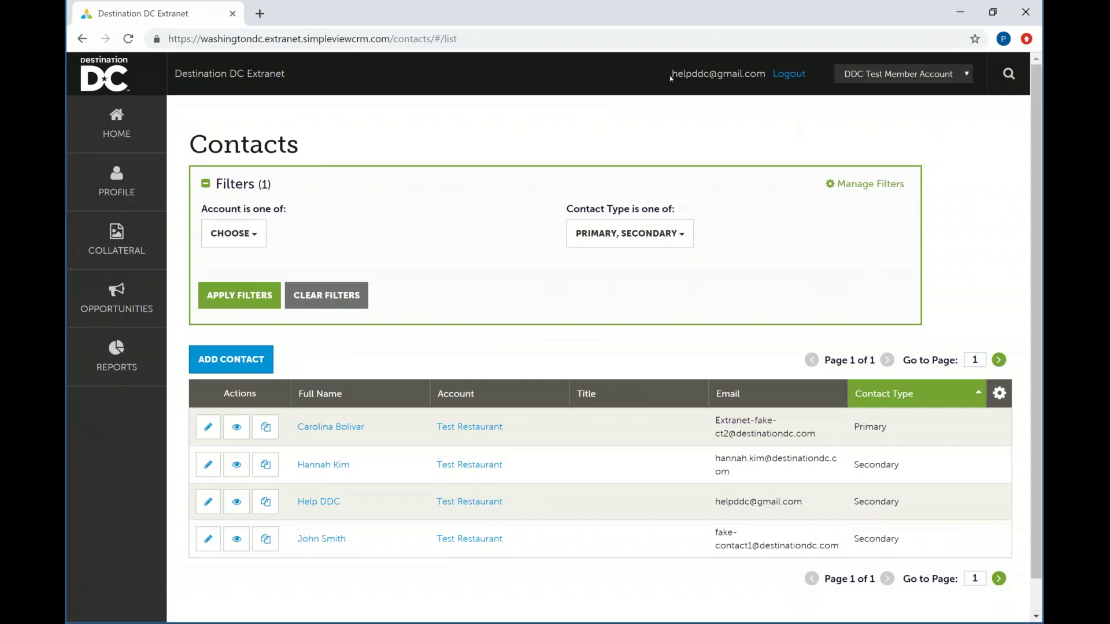
{"action": "scroll", "coordinate": [519, 277], "scroll_direction": "down", "scroll_amount": 1}
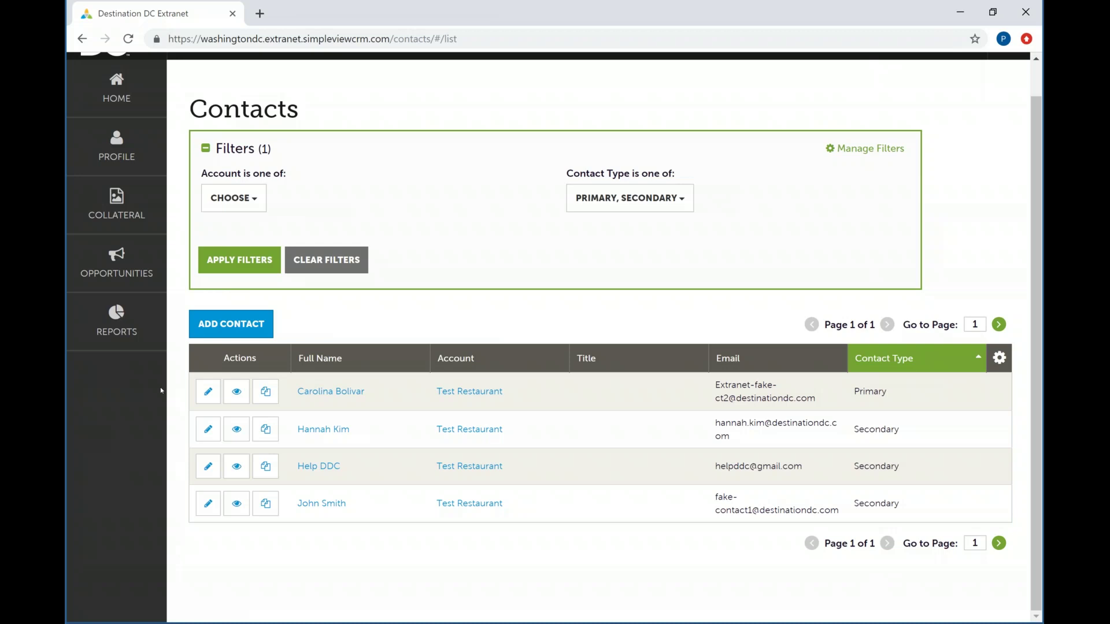
Start a new contact for Test Restaurant and enter the contact's first and last name.
{"action": "left_click", "coordinate": [216, 324]}
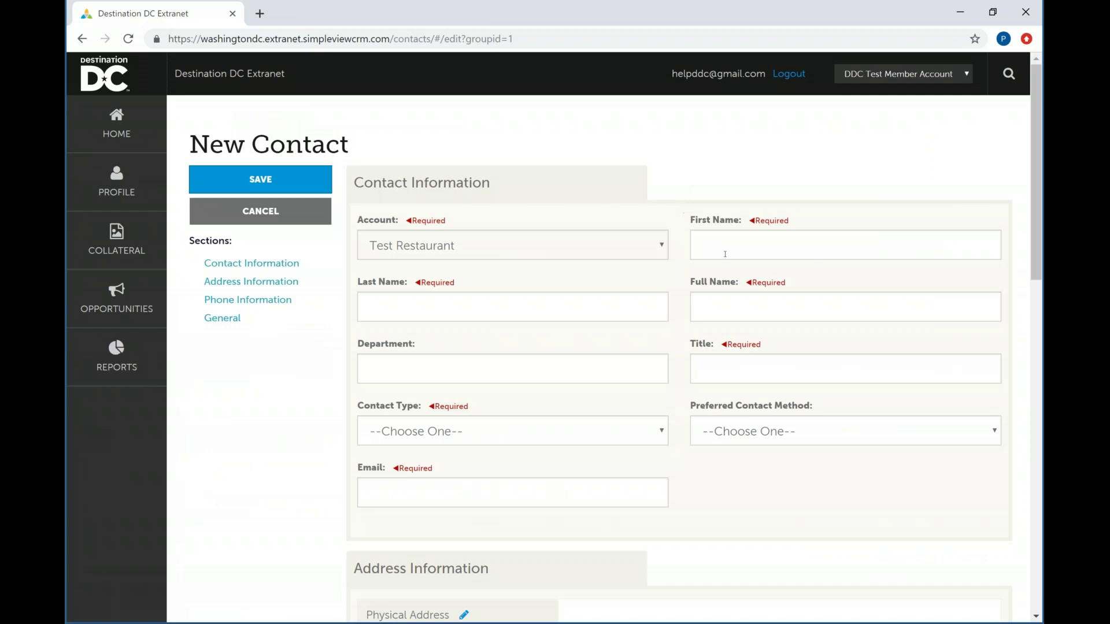
{"action": "left_click", "coordinate": [527, 311]}
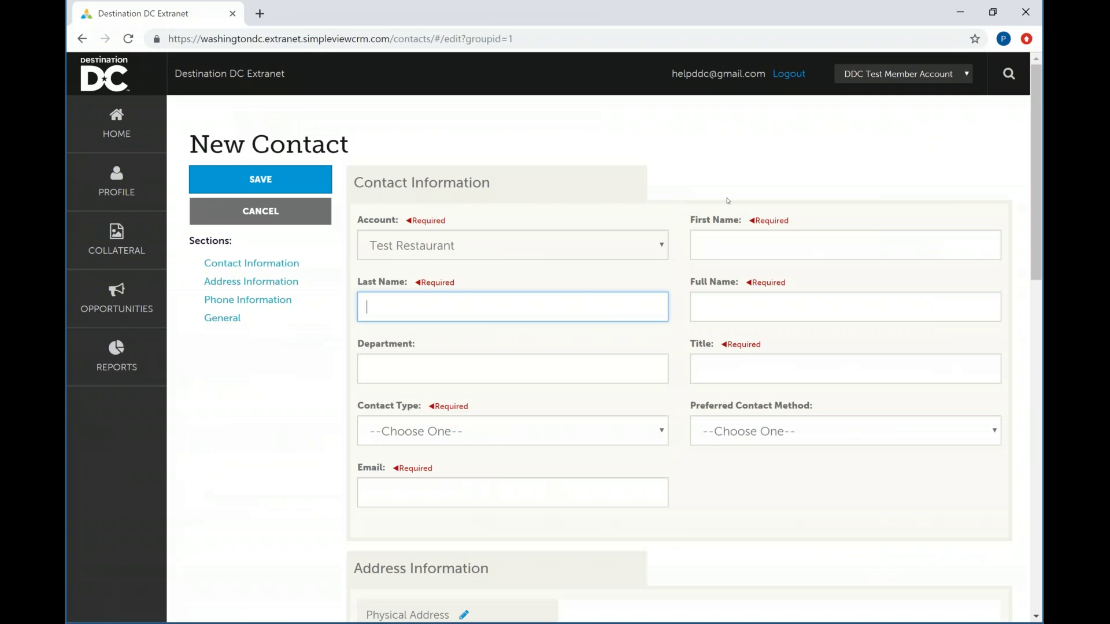
{"action": "left_click", "coordinate": [722, 238]}
{"action": "type", "text": "John"}
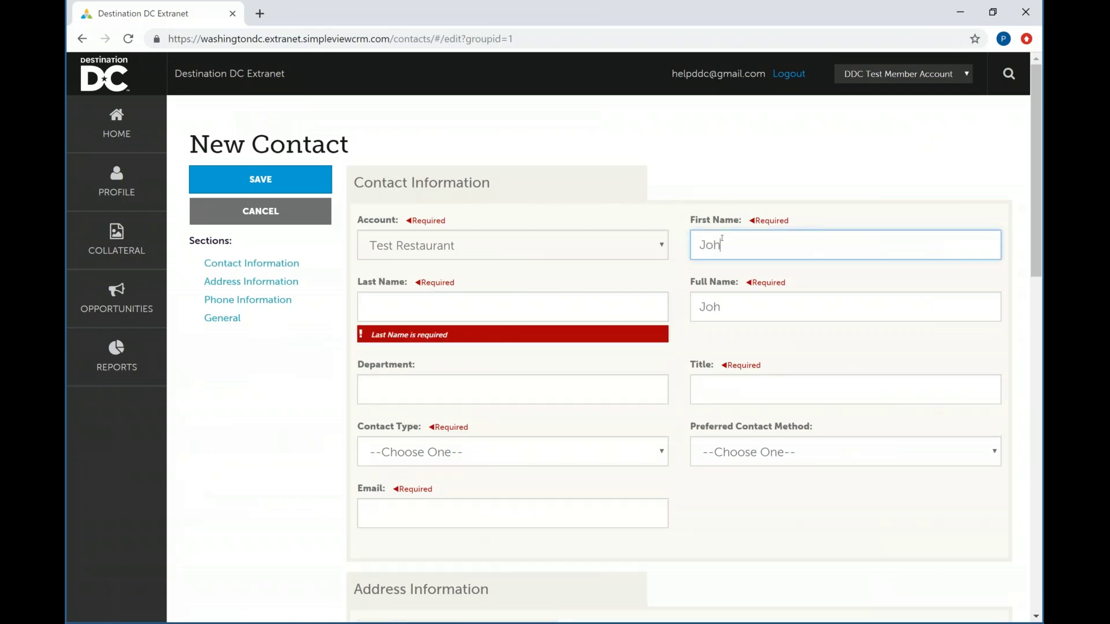
{"action": "key", "text": "Tab"}
{"action": "type", "text": "Smith"}
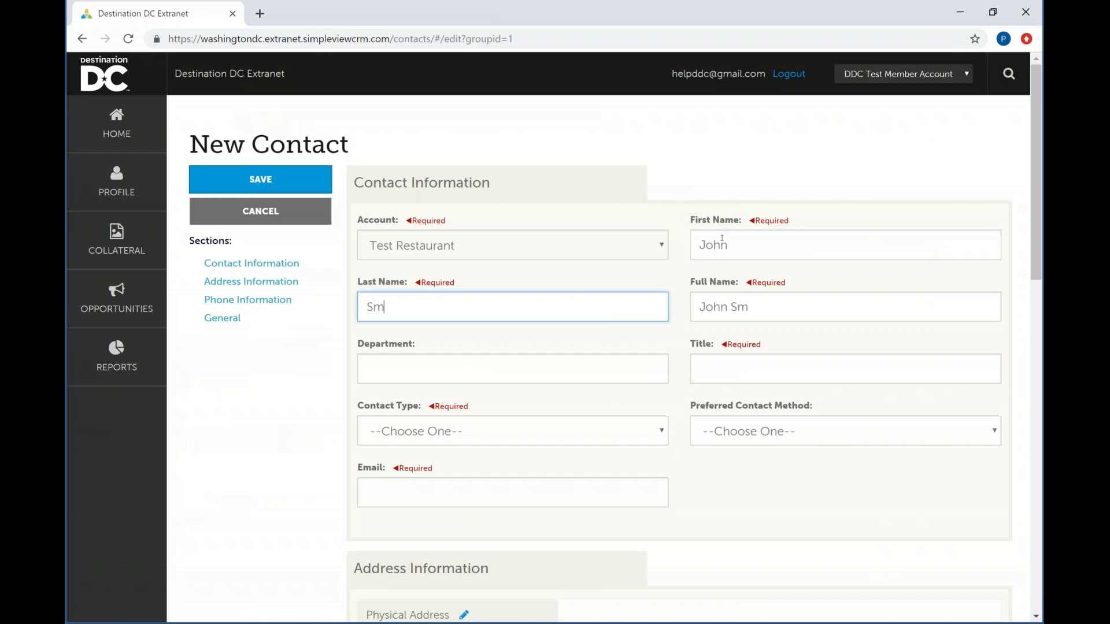
{"action": "key", "text": "Tab"}
{"action": "left_click", "coordinate": [788, 308]}
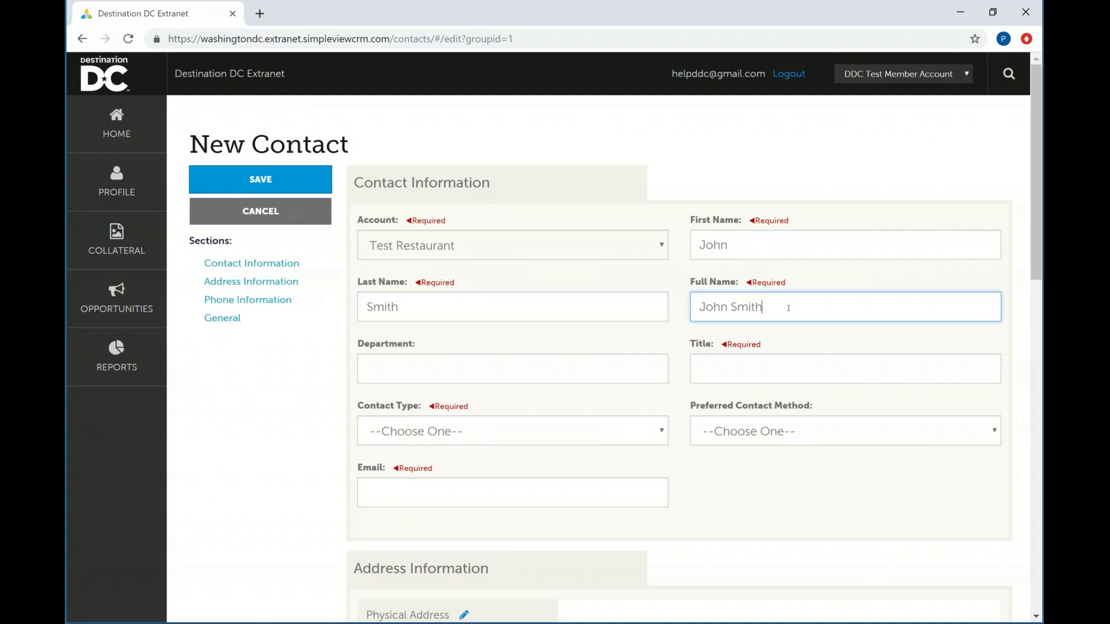
Check the required fields and the preferred contact method and contact type options, leaving the new contact unsaved.
{"action": "left_click", "coordinate": [764, 370]}
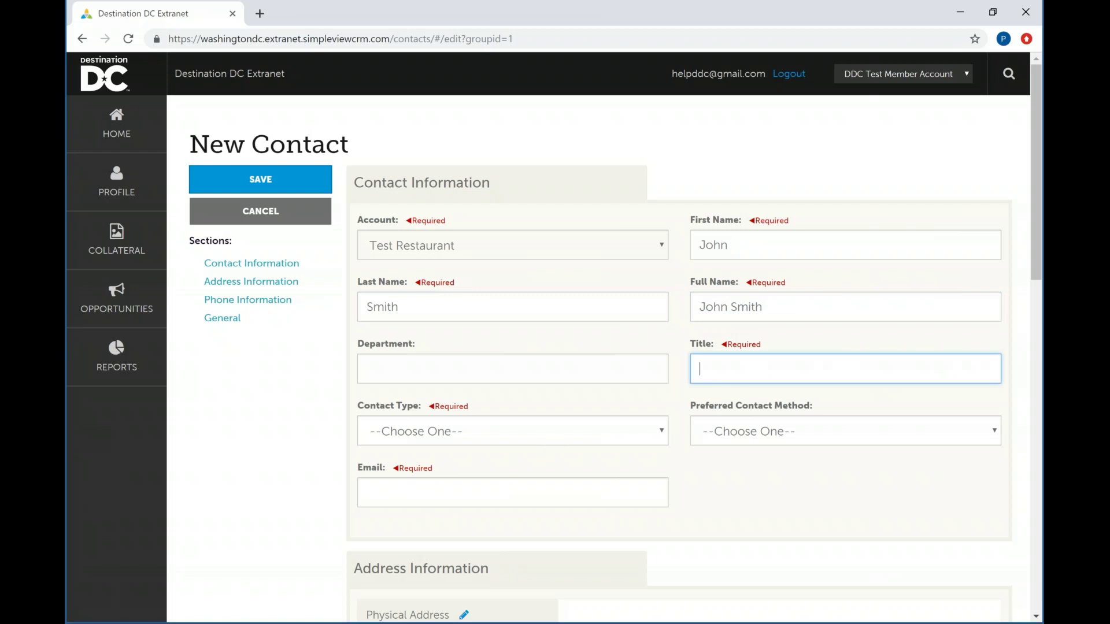
{"action": "left_click", "coordinate": [512, 493]}
{"action": "left_click", "coordinate": [727, 451]}
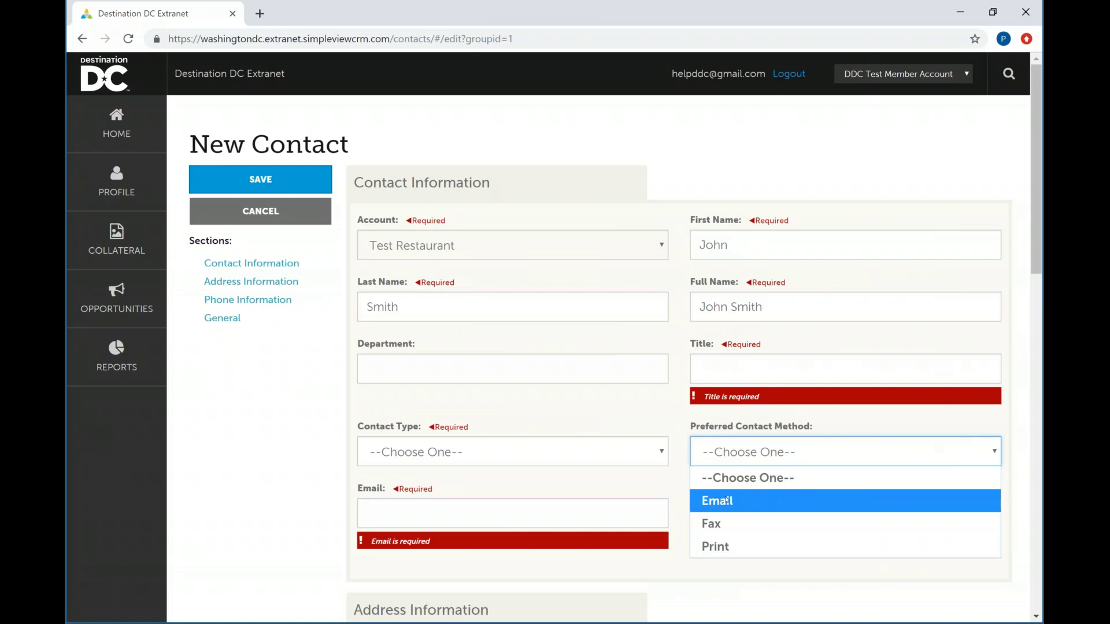
{"action": "left_click", "coordinate": [710, 501]}
{"action": "left_click", "coordinate": [748, 453]}
{"action": "left_click", "coordinate": [748, 453]}
{"action": "left_click", "coordinate": [748, 453]}
{"action": "left_click", "coordinate": [725, 477]}
{"action": "left_click", "coordinate": [603, 462]}
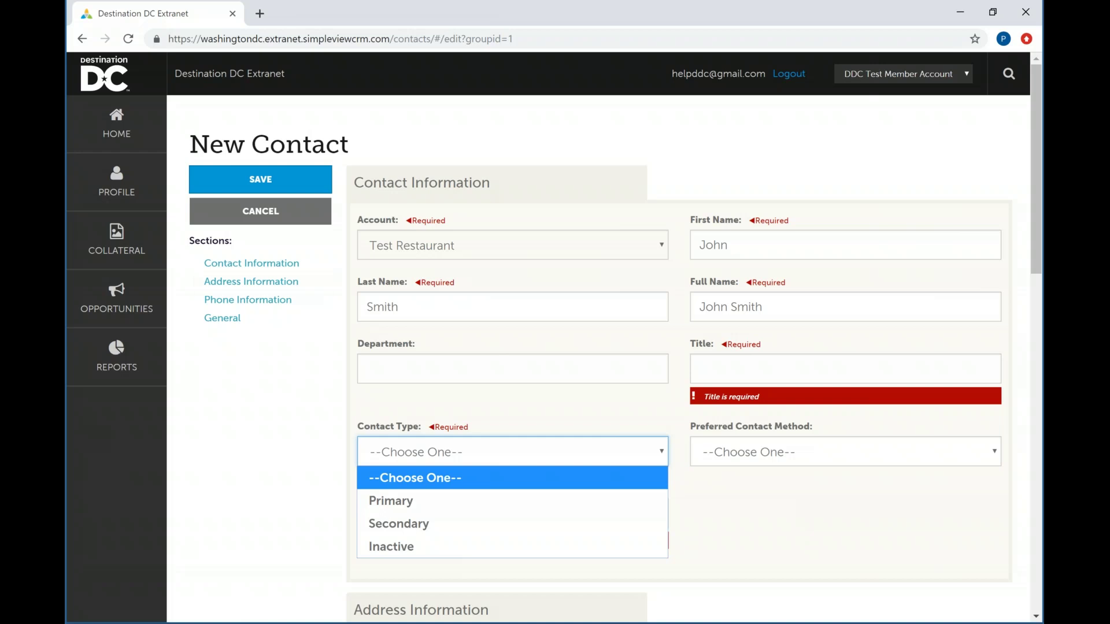
{"action": "left_click", "coordinate": [260, 211]}
Edit the primary contact, setting the Contact Type to Inactive, and cancel the update.
{"action": "scroll", "coordinate": [474, 399], "scroll_direction": "down", "scroll_amount": 1}
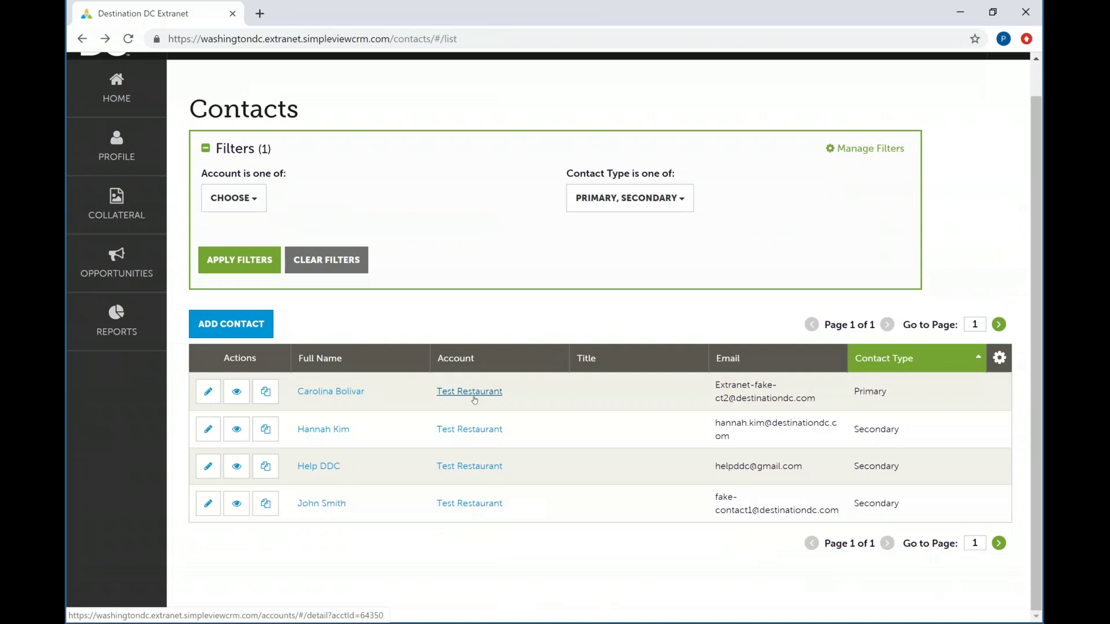
{"action": "left_click", "coordinate": [208, 391]}
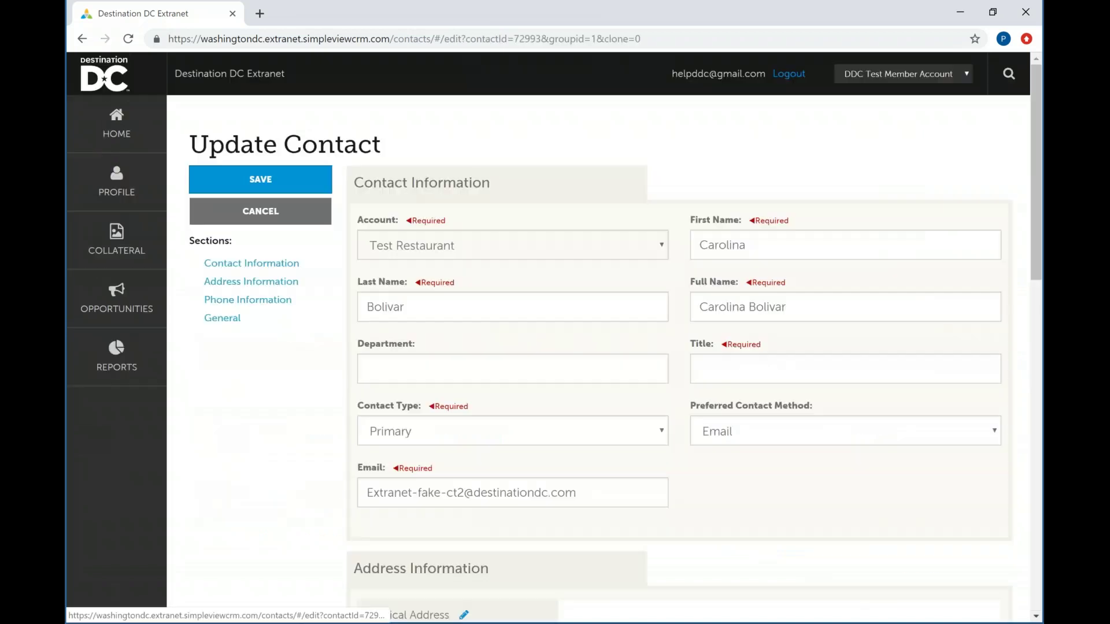
{"action": "left_click", "coordinate": [549, 432]}
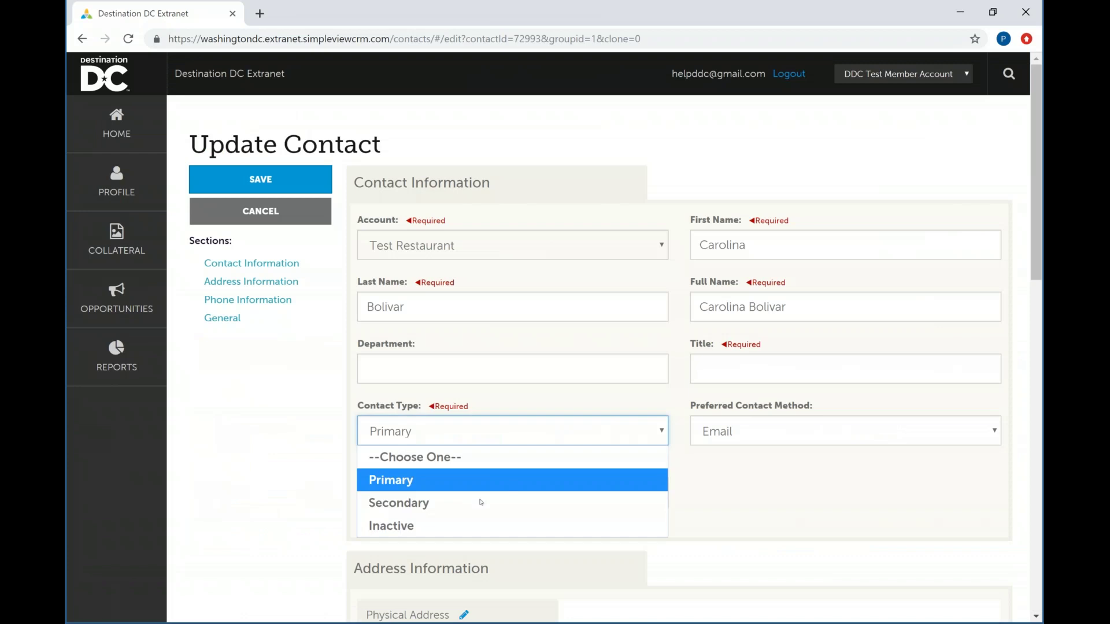
{"action": "left_click", "coordinate": [463, 523]}
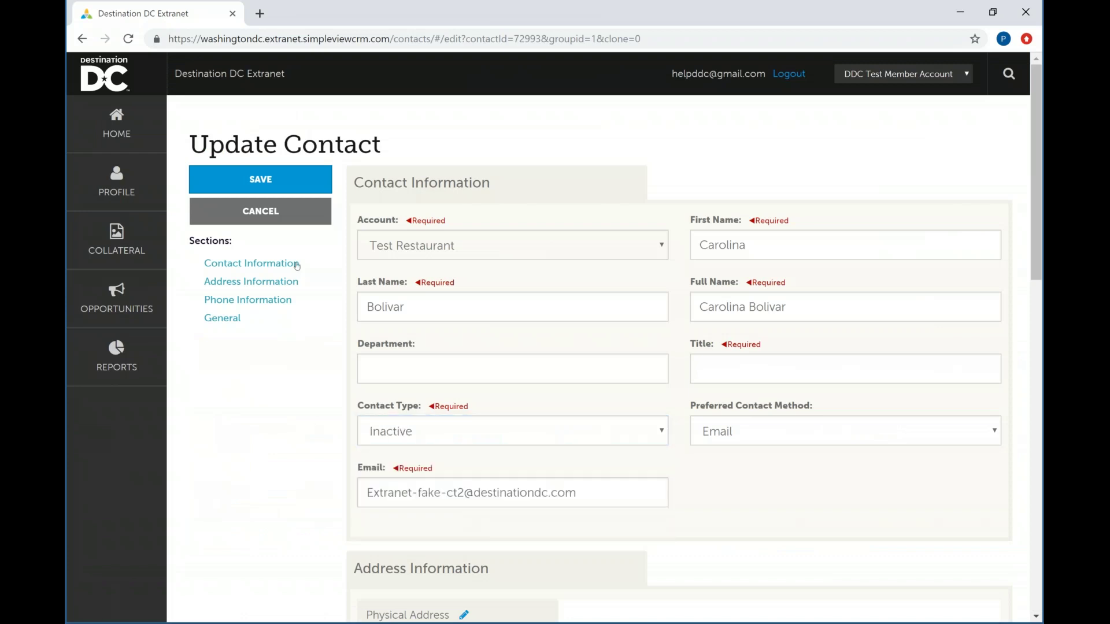
{"action": "left_click", "coordinate": [260, 211]}
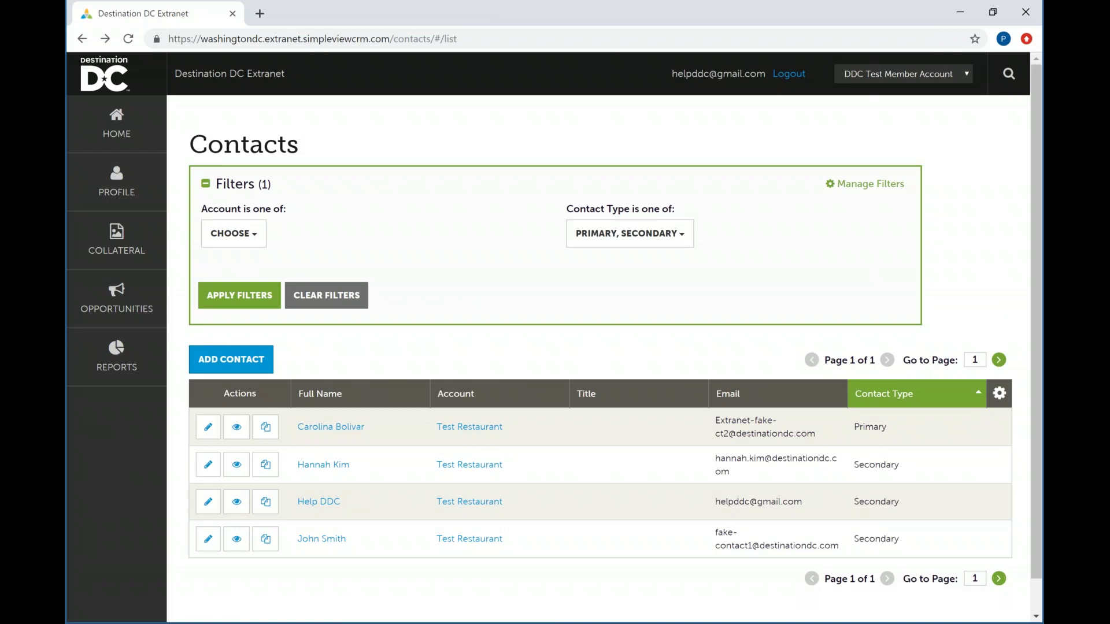
Add Inactive to the Contact Type filter alongside Primary and Secondary, and apply it to the contacts list.
{"action": "left_click", "coordinate": [611, 233]}
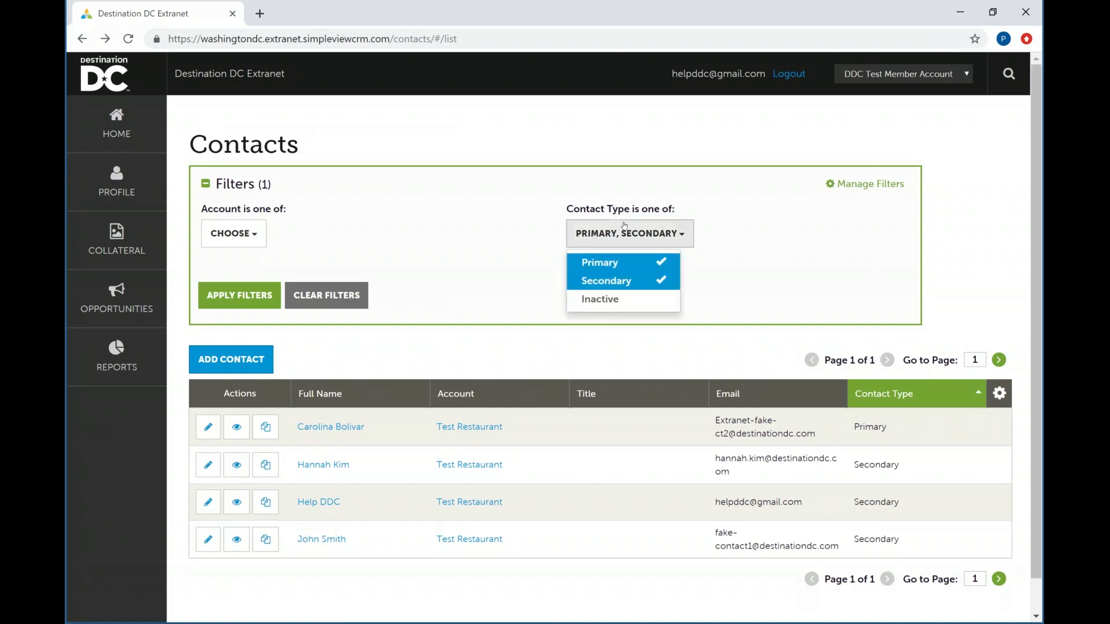
{"action": "left_click", "coordinate": [606, 305]}
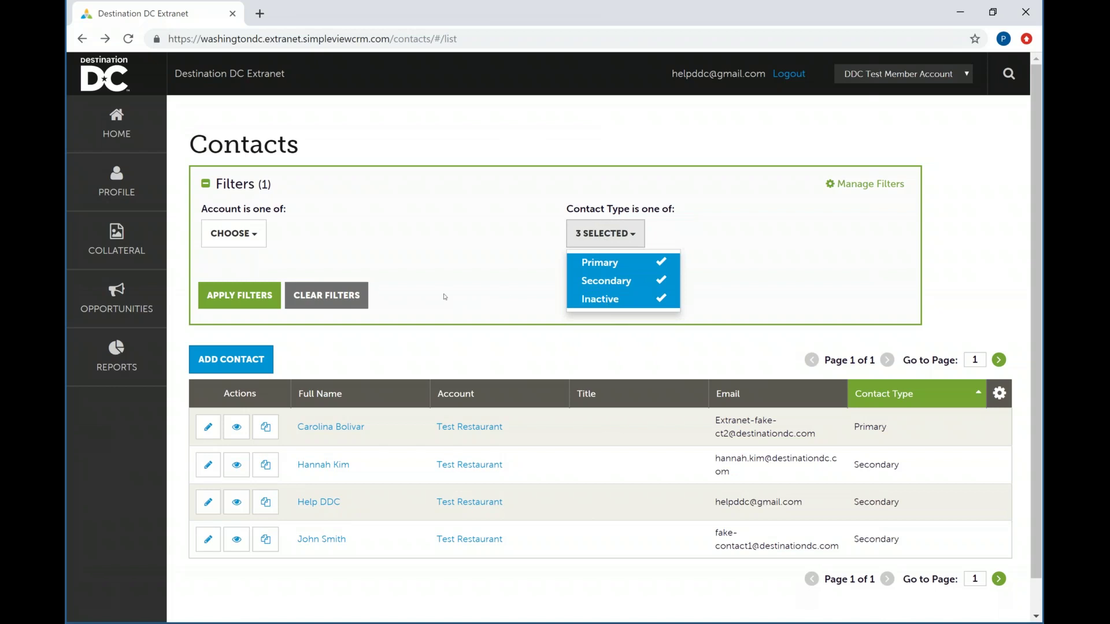
{"action": "left_click", "coordinate": [498, 300]}
{"action": "left_click", "coordinate": [240, 294]}
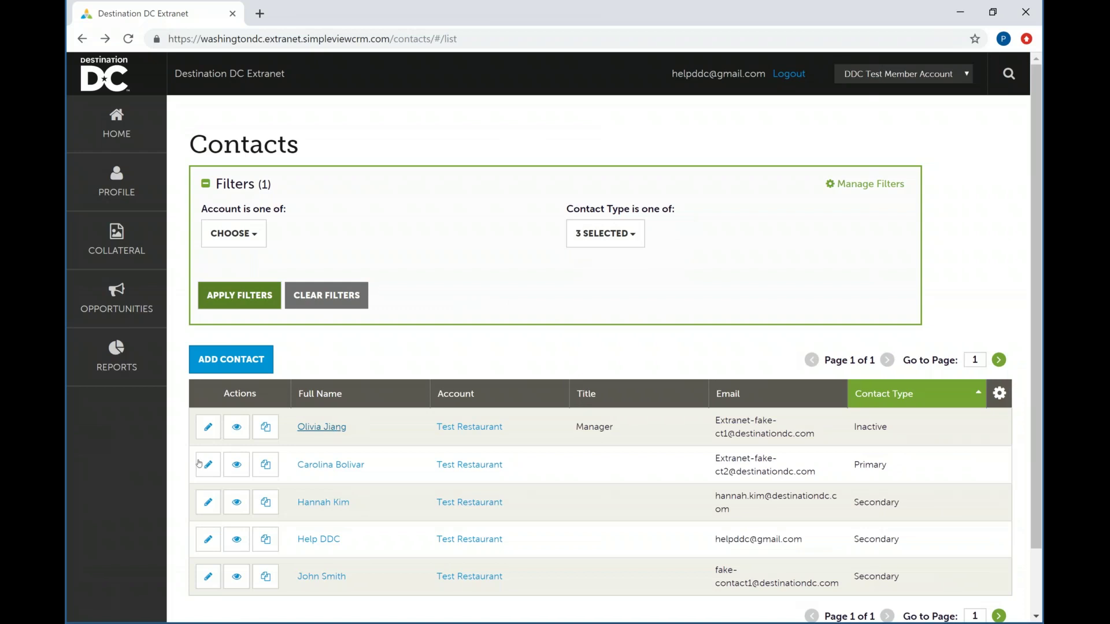
Open the inactive contact for editing and set the Contact Type to Primary.
{"action": "left_click", "coordinate": [209, 426]}
{"action": "left_click", "coordinate": [493, 435]}
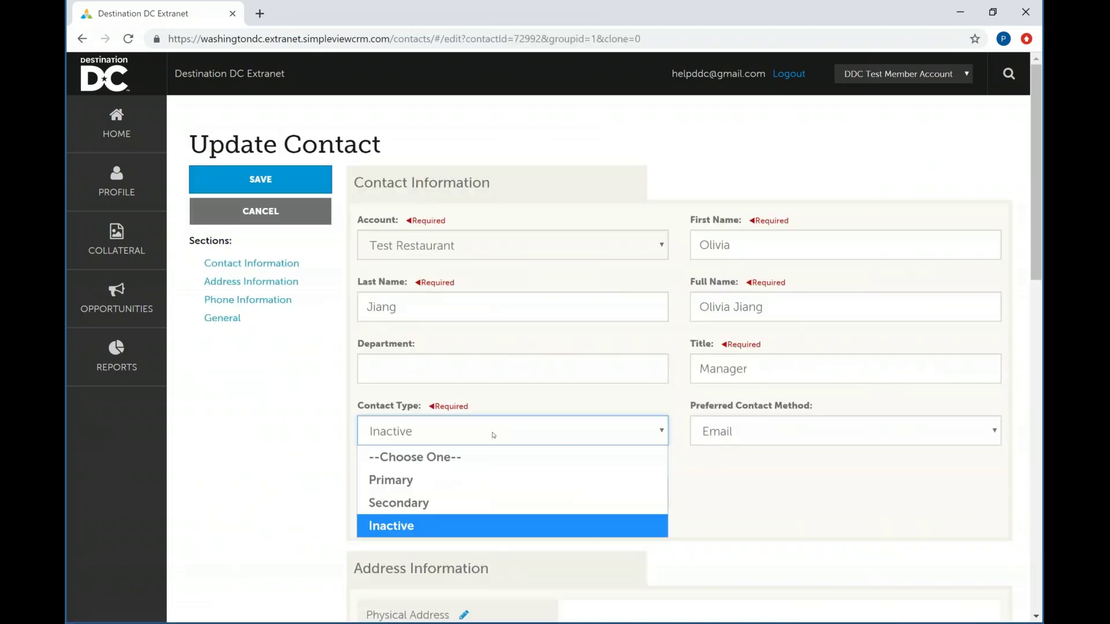
{"action": "left_click", "coordinate": [441, 477]}
{"action": "left_click", "coordinate": [283, 487]}
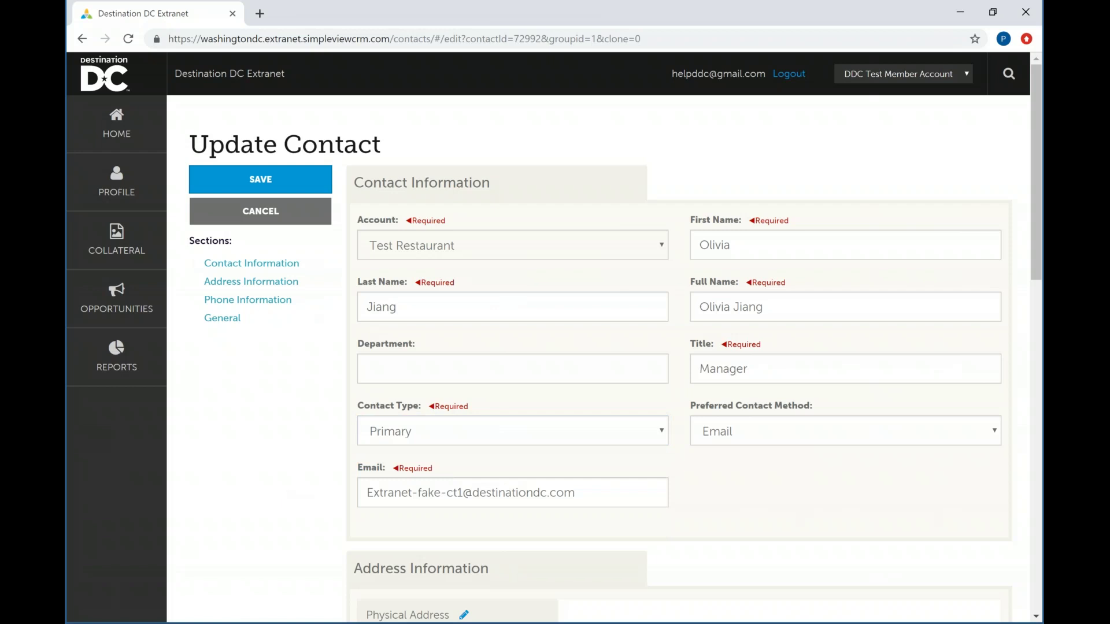
Cancel the contact update and reapply the Contact Type filter with Inactive removed, leaving Primary and Secondary.
{"action": "left_click", "coordinate": [260, 211]}
{"action": "left_click", "coordinate": [624, 243]}
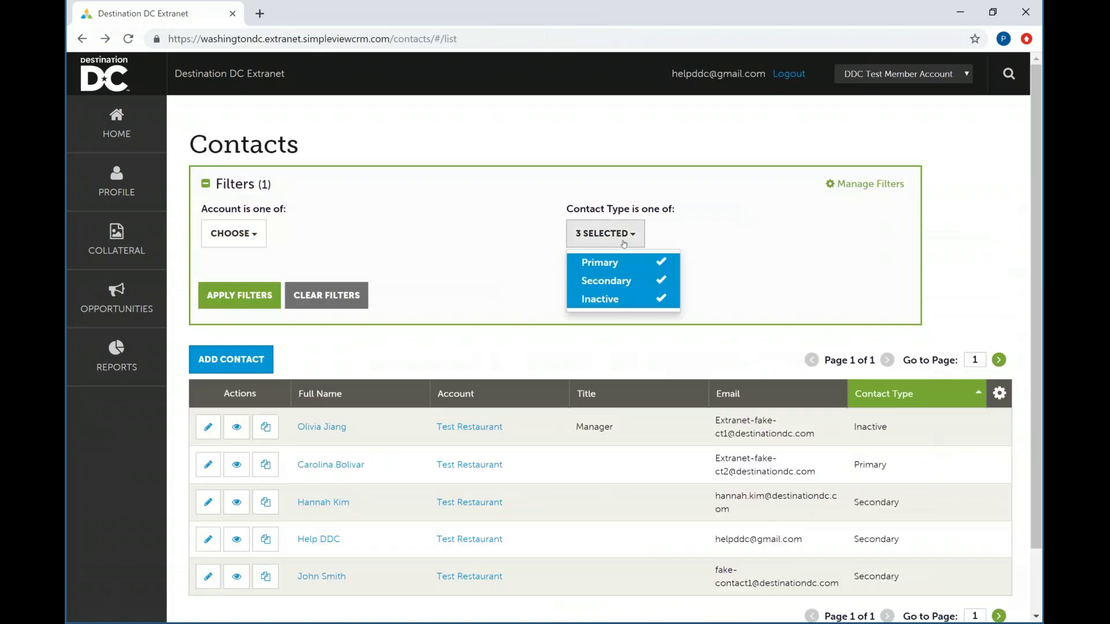
{"action": "left_click", "coordinate": [601, 299]}
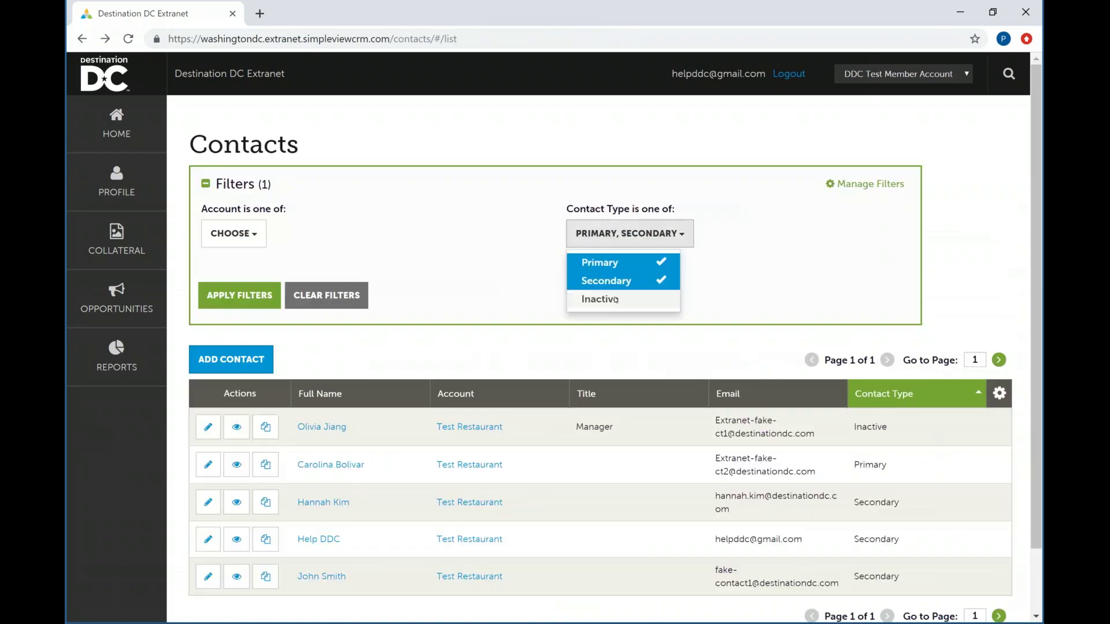
{"action": "left_click", "coordinate": [270, 302]}
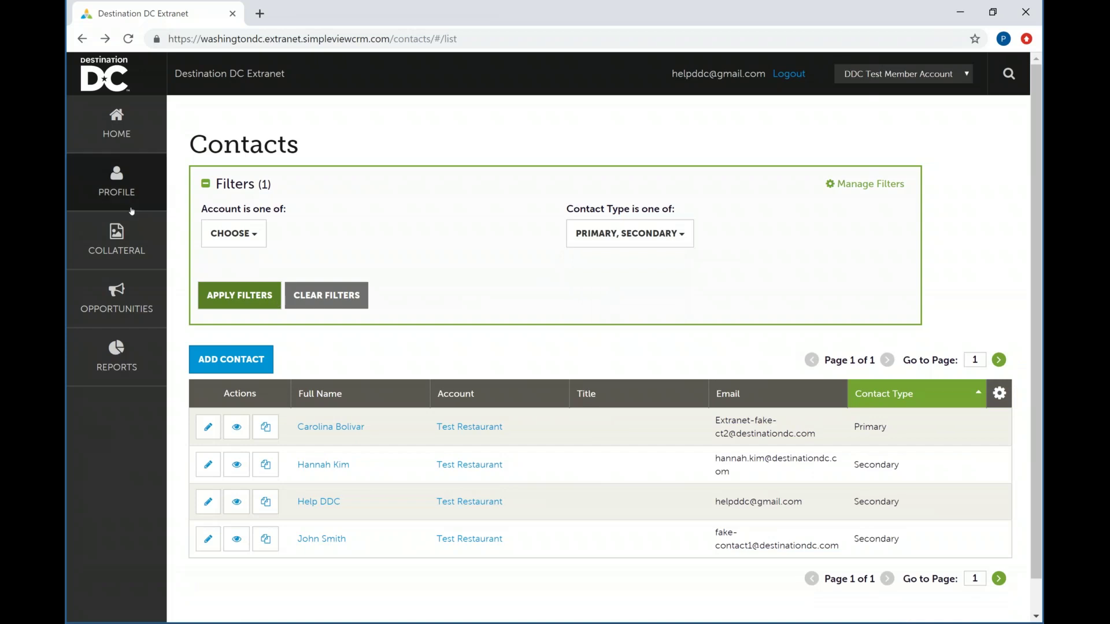
Open the list of the member's invoices.
{"action": "mouse_move", "coordinate": [132, 211]}
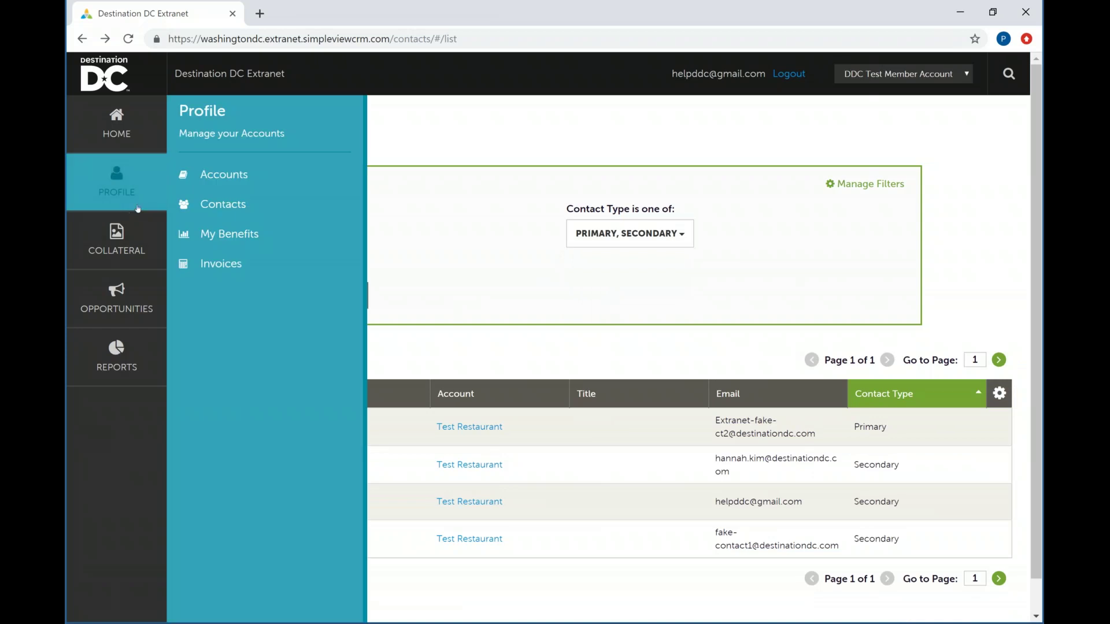
{"action": "left_click", "coordinate": [219, 256]}
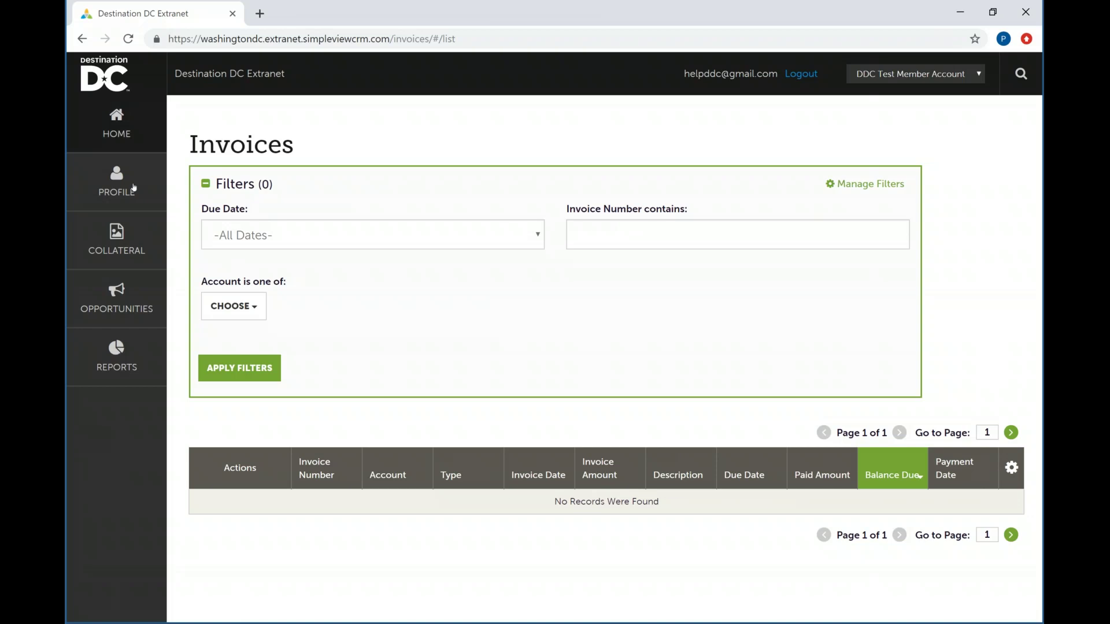
View the Test Restaurant account's details and look over its sections, including the assigned manager's contact information.
{"action": "left_click", "coordinate": [117, 178]}
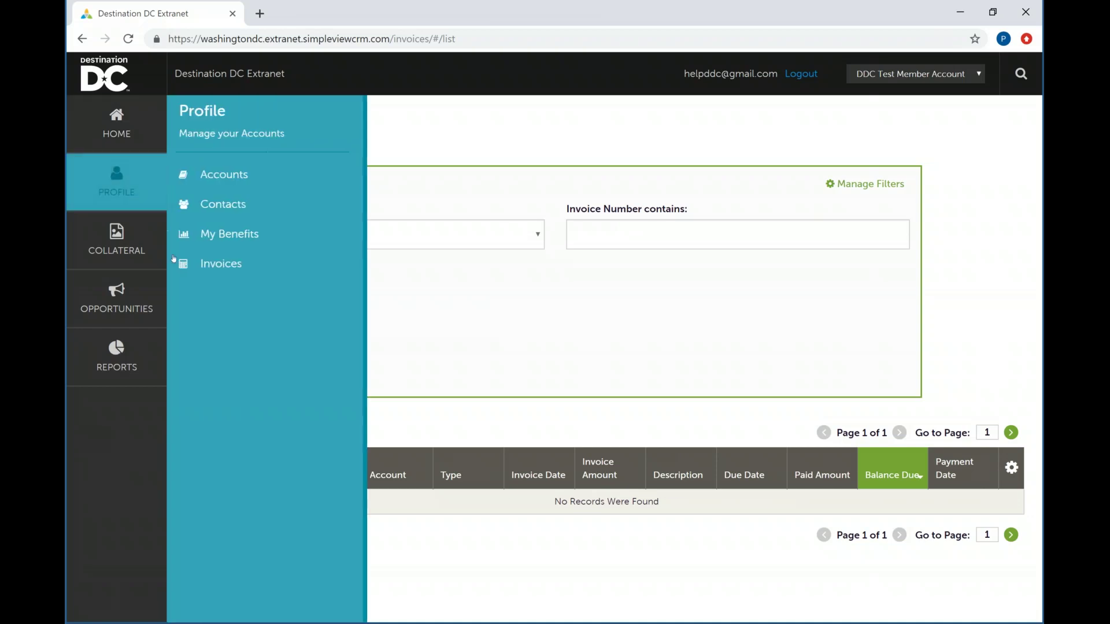
{"action": "left_click", "coordinate": [209, 175]}
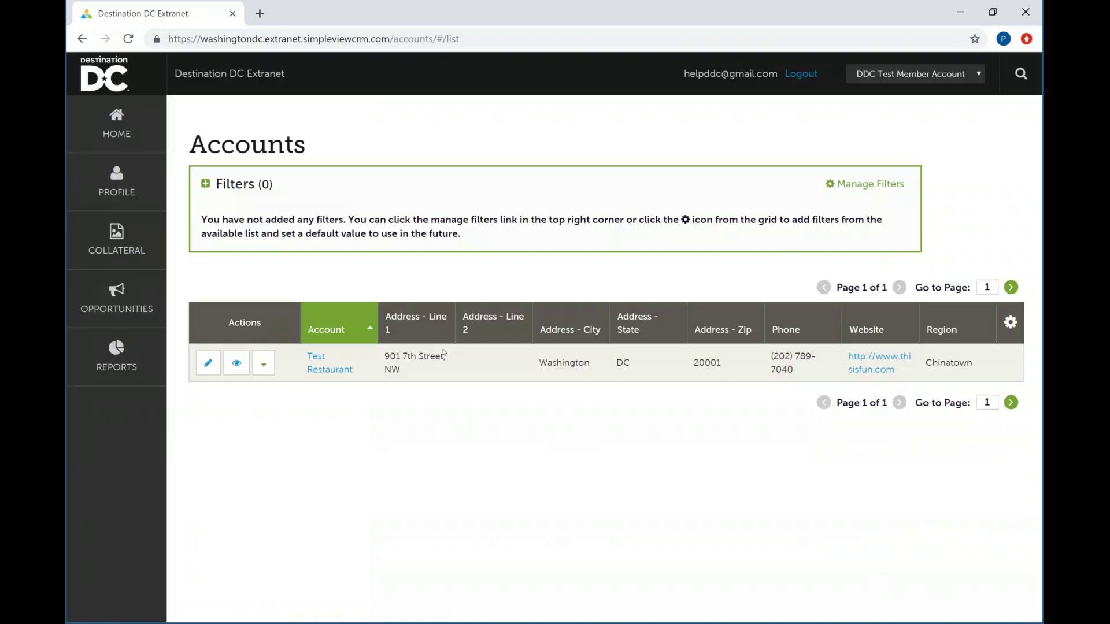
{"action": "left_click", "coordinate": [231, 369]}
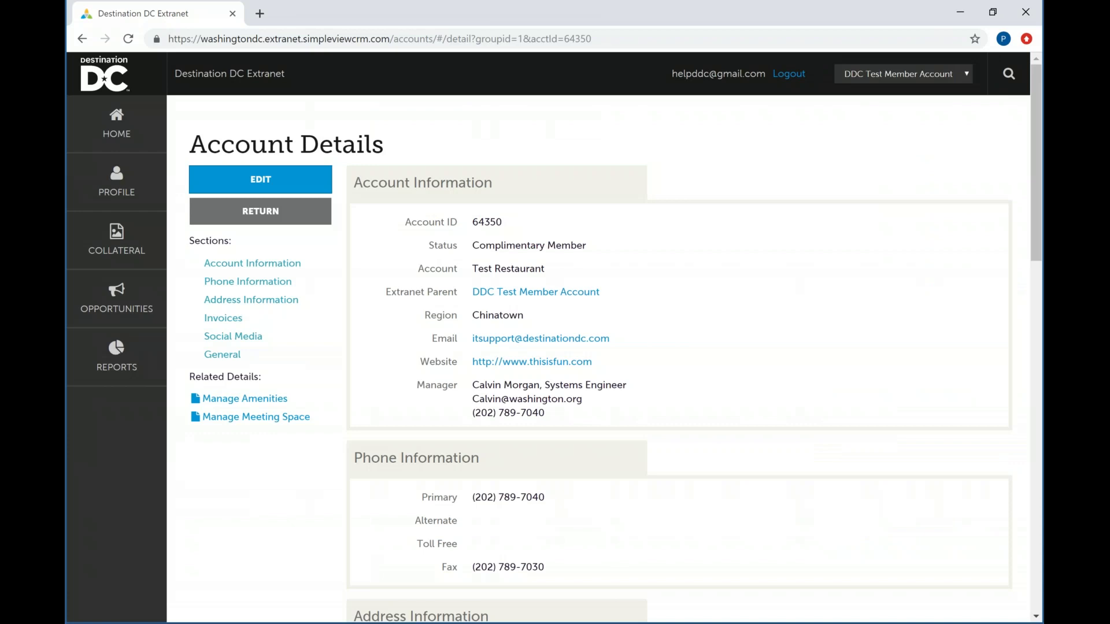
{"action": "scroll", "coordinate": [578, 346], "scroll_direction": "down", "scroll_amount": 10}
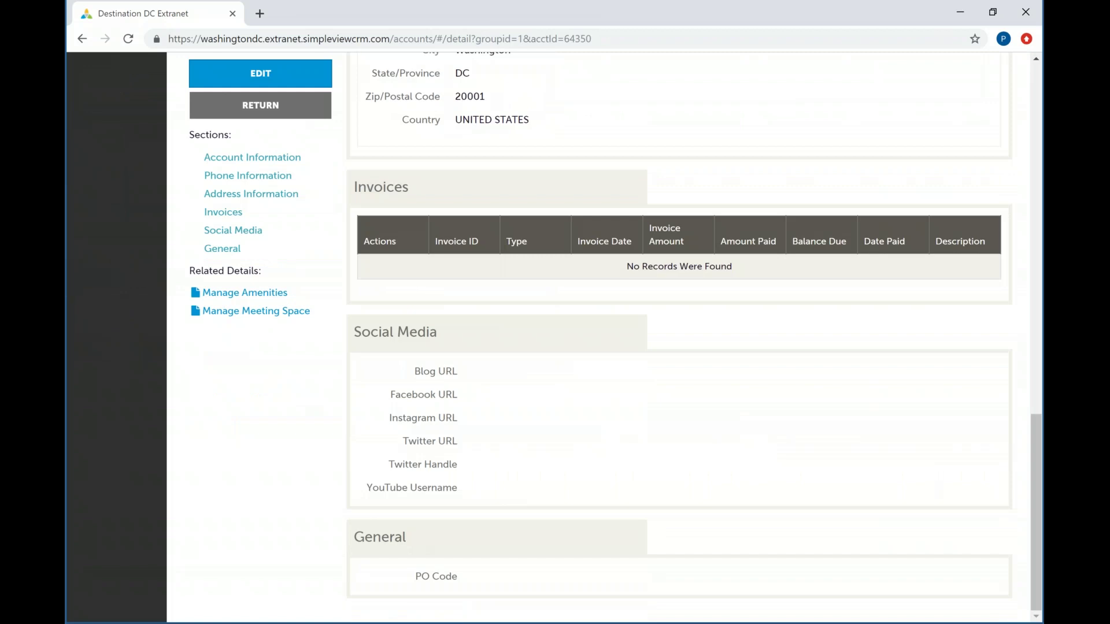
{"action": "scroll", "coordinate": [815, 452], "scroll_direction": "up", "scroll_amount": 14}
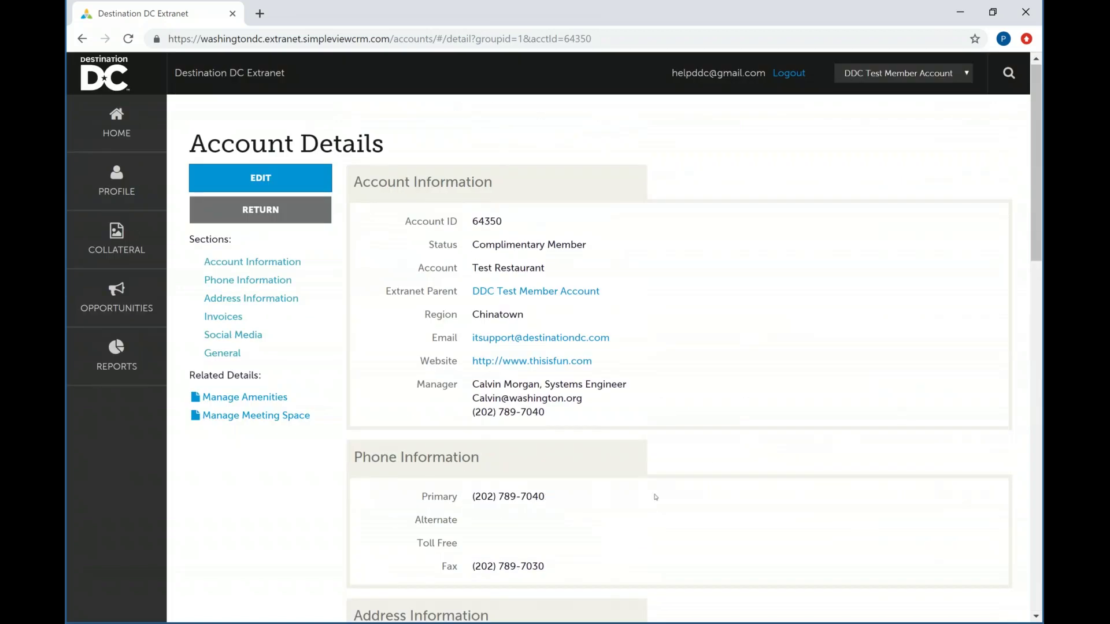
{"action": "left_click_drag", "start_coordinate": [417, 385], "coordinate": [558, 417]}
{"action": "left_click", "coordinate": [557, 420]}
View the details of Test Restaurant's Event Planning Guide listing and return to the Listings list.
{"action": "left_click", "coordinate": [110, 181]}
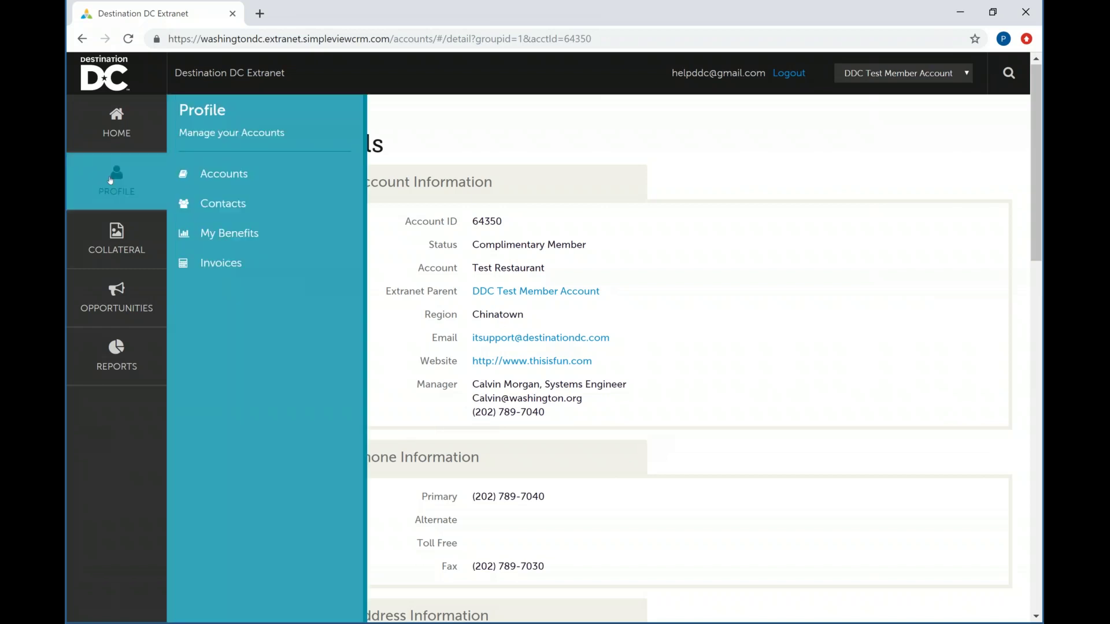
{"action": "left_click", "coordinate": [106, 236]}
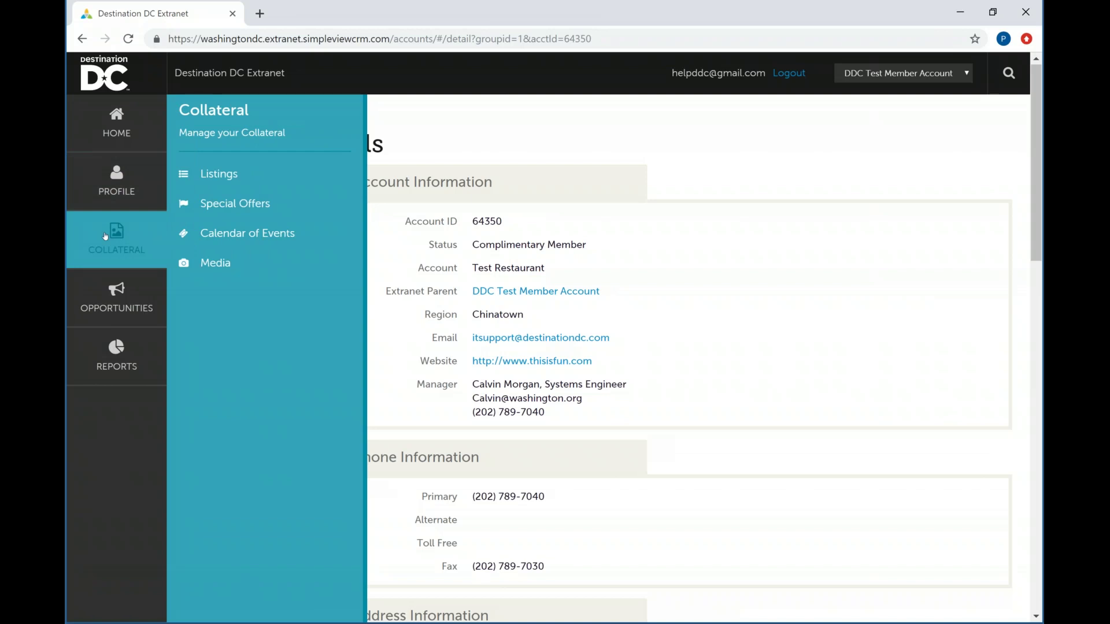
{"action": "left_click", "coordinate": [237, 174]}
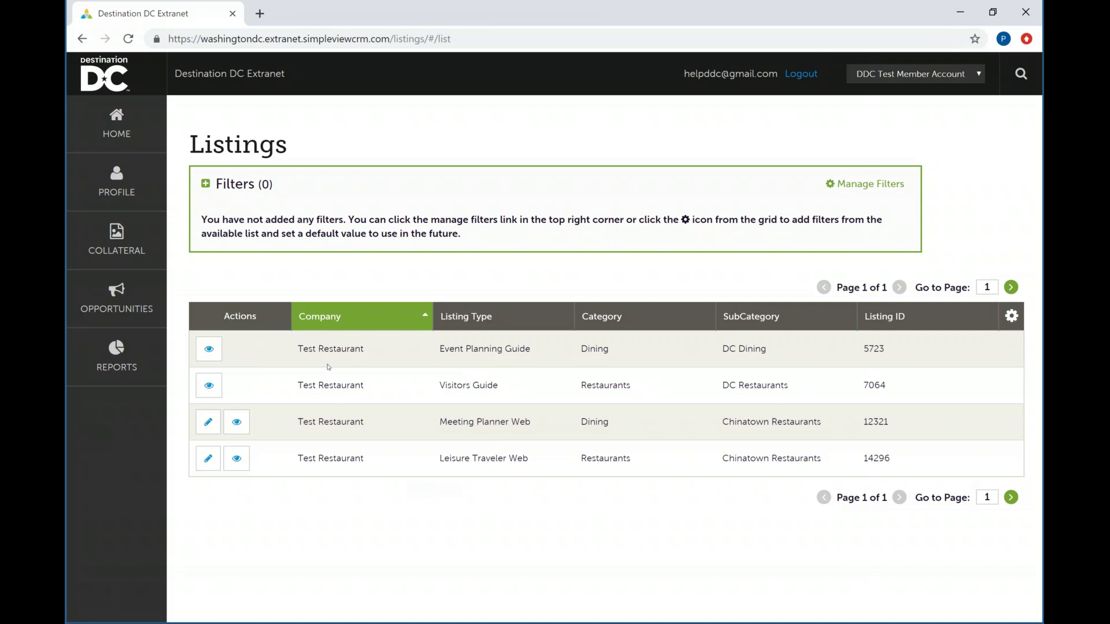
{"action": "left_click", "coordinate": [207, 353]}
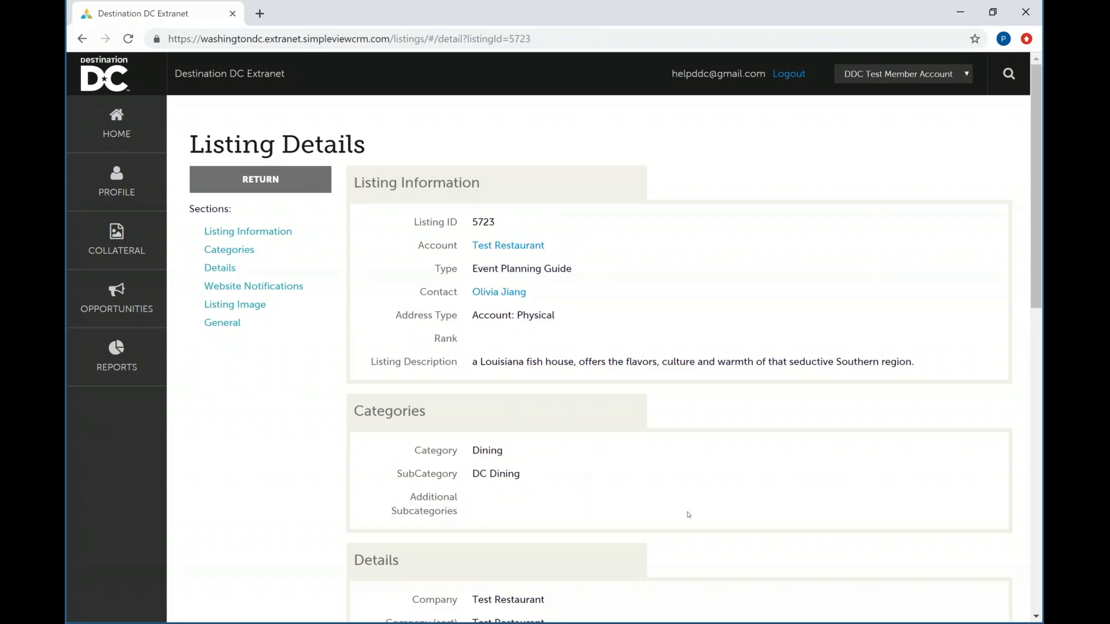
{"action": "scroll", "coordinate": [688, 515], "scroll_direction": "down", "scroll_amount": 7}
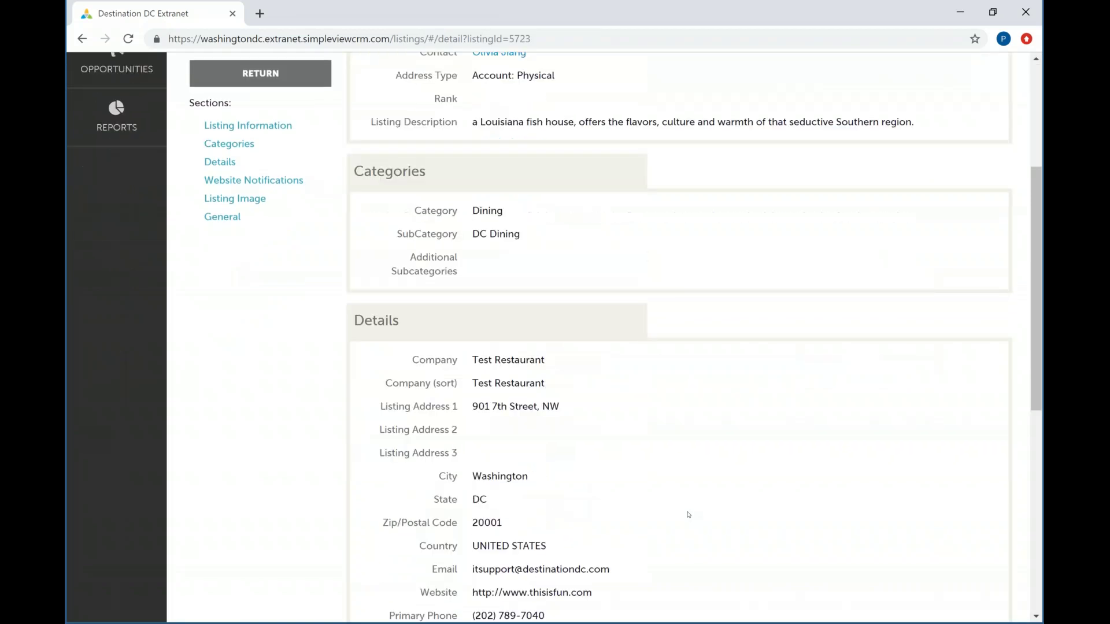
{"action": "scroll", "coordinate": [689, 514], "scroll_direction": "down", "scroll_amount": 5}
{"action": "scroll", "coordinate": [689, 515], "scroll_direction": "up", "scroll_amount": 10}
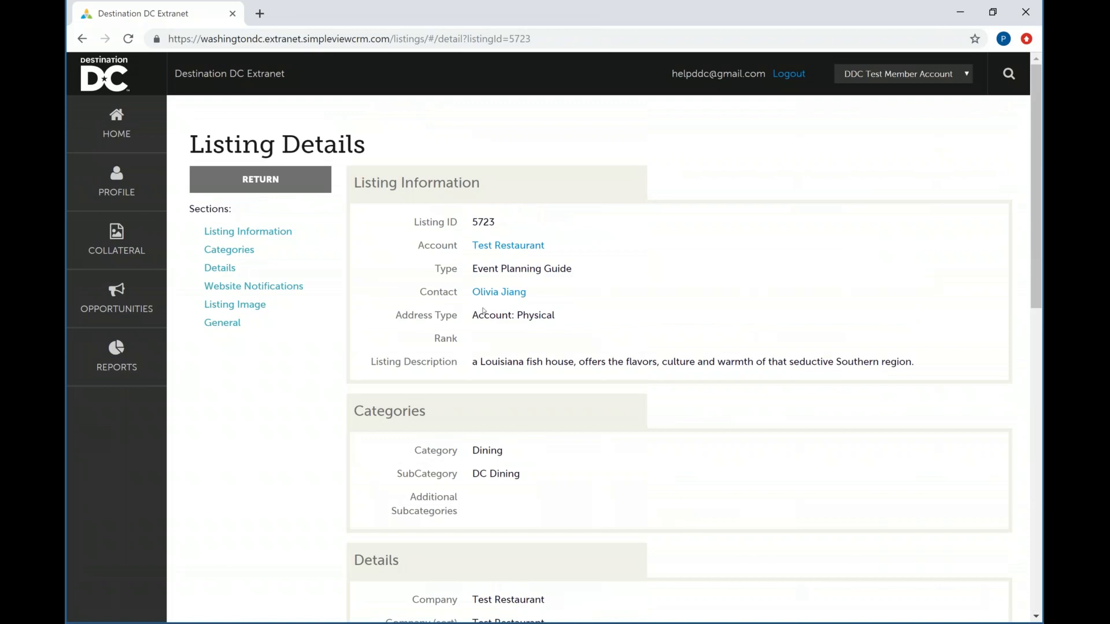
{"action": "left_click", "coordinate": [306, 192]}
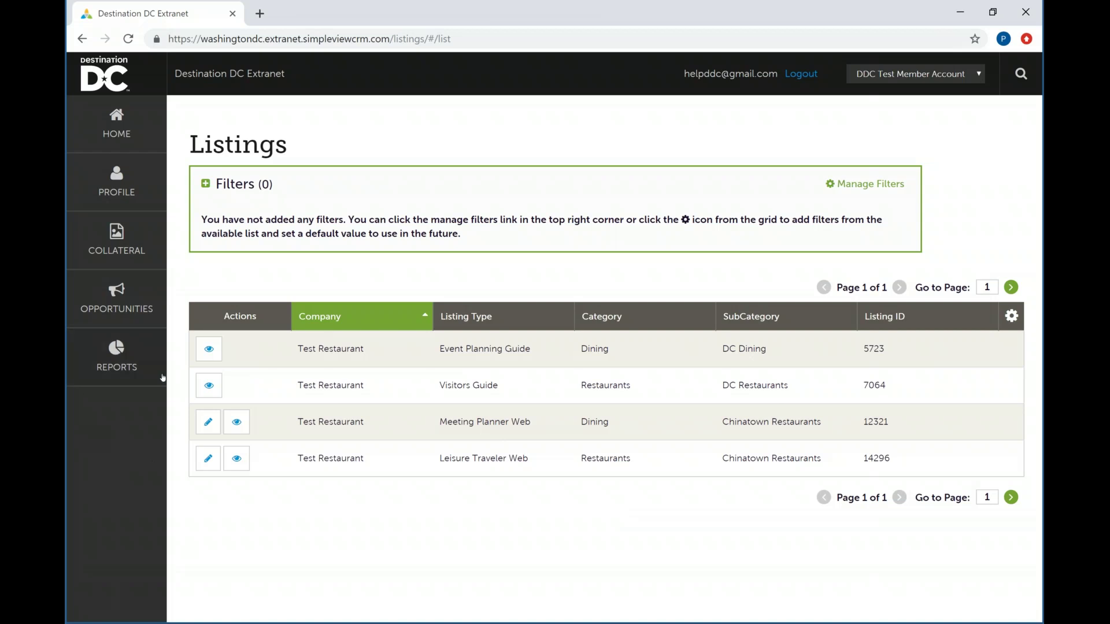
Open the Meeting Planner Web listing for editing and set its contact to Help DDC.
{"action": "left_click", "coordinate": [208, 424]}
{"action": "scroll", "coordinate": [705, 451], "scroll_direction": "down", "scroll_amount": 3}
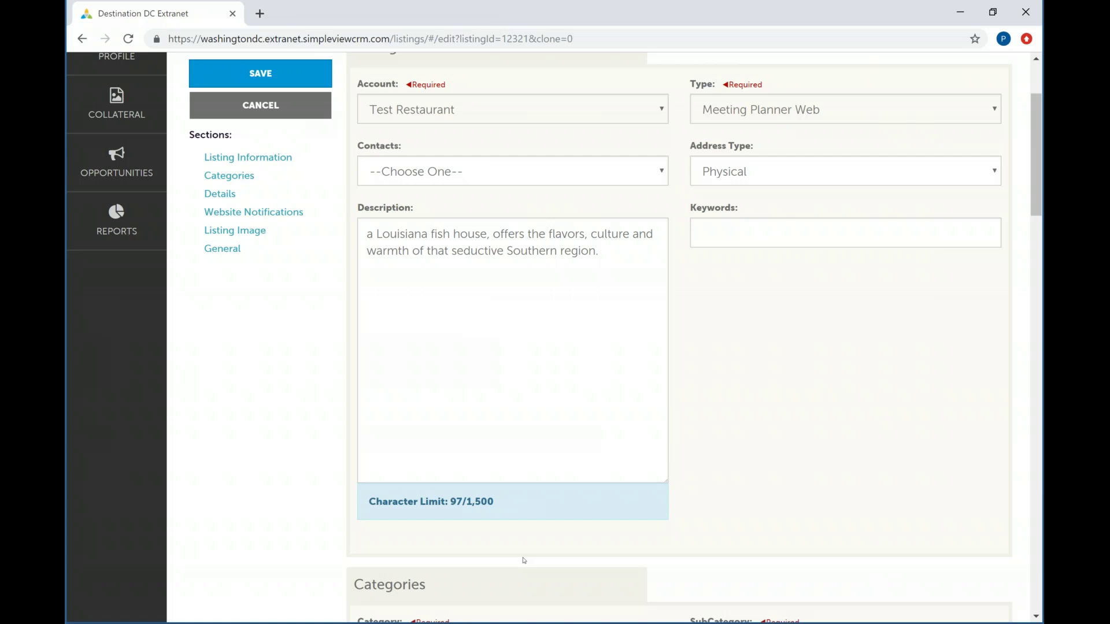
{"action": "left_click", "coordinate": [465, 174]}
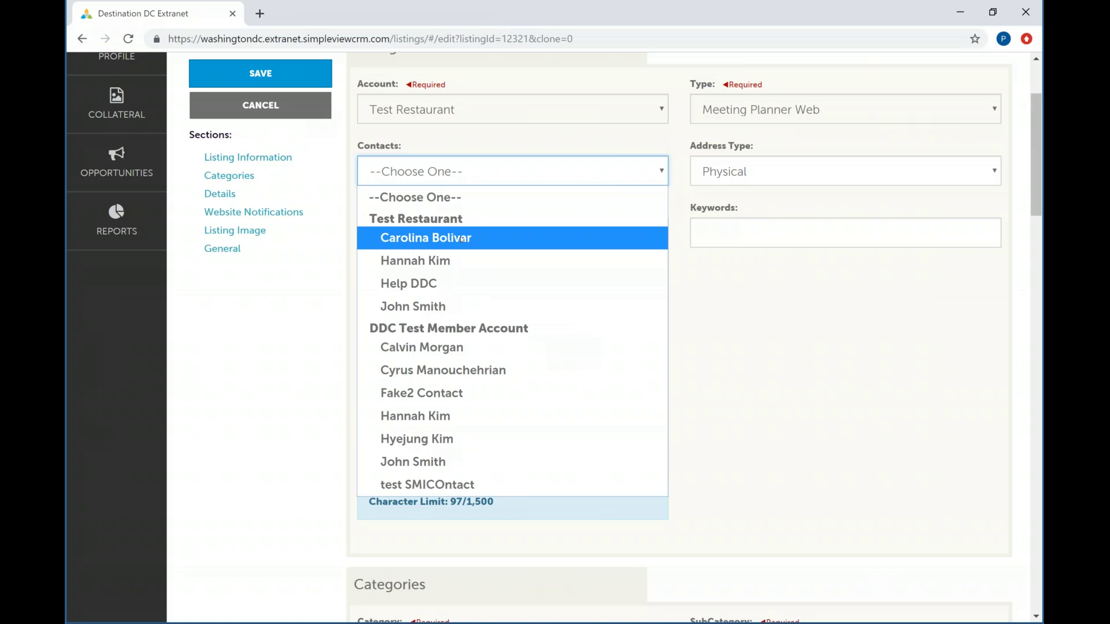
{"action": "left_click", "coordinate": [454, 283]}
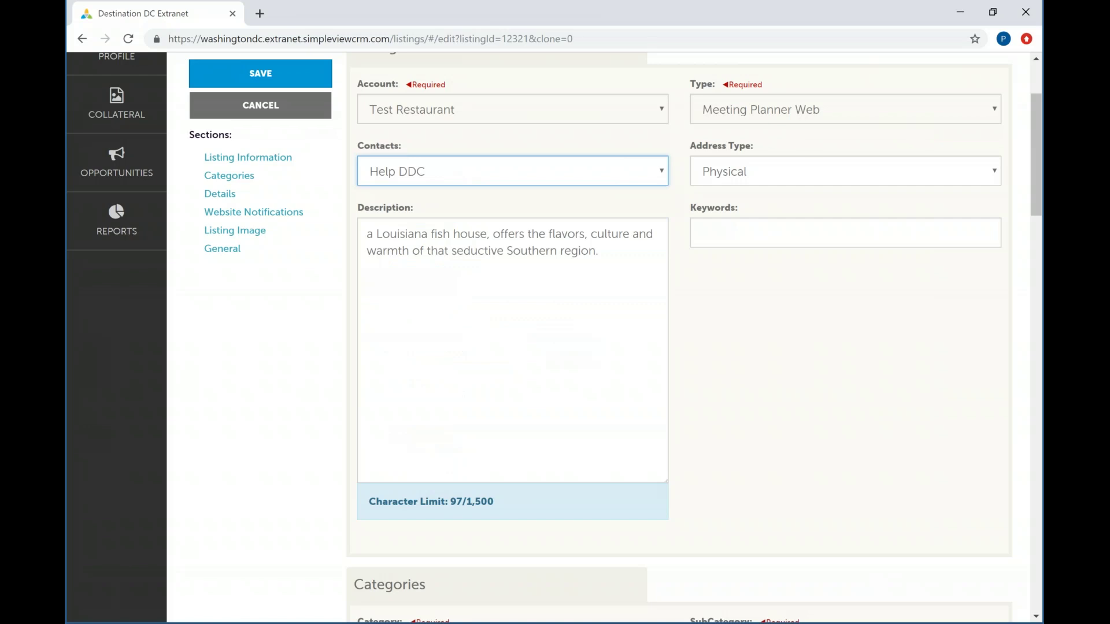
{"action": "left_click", "coordinate": [709, 400]}
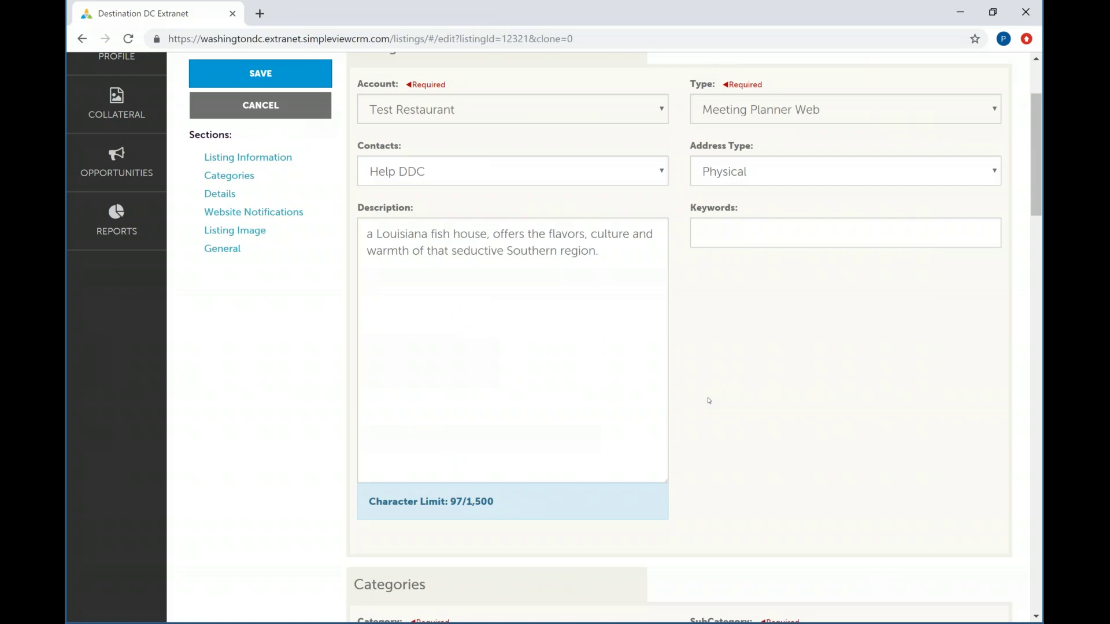
Look over the listing's categories, details, website notifications, image and general fields, and cancel the listing update.
{"action": "scroll", "coordinate": [709, 400], "scroll_direction": "down", "scroll_amount": 6}
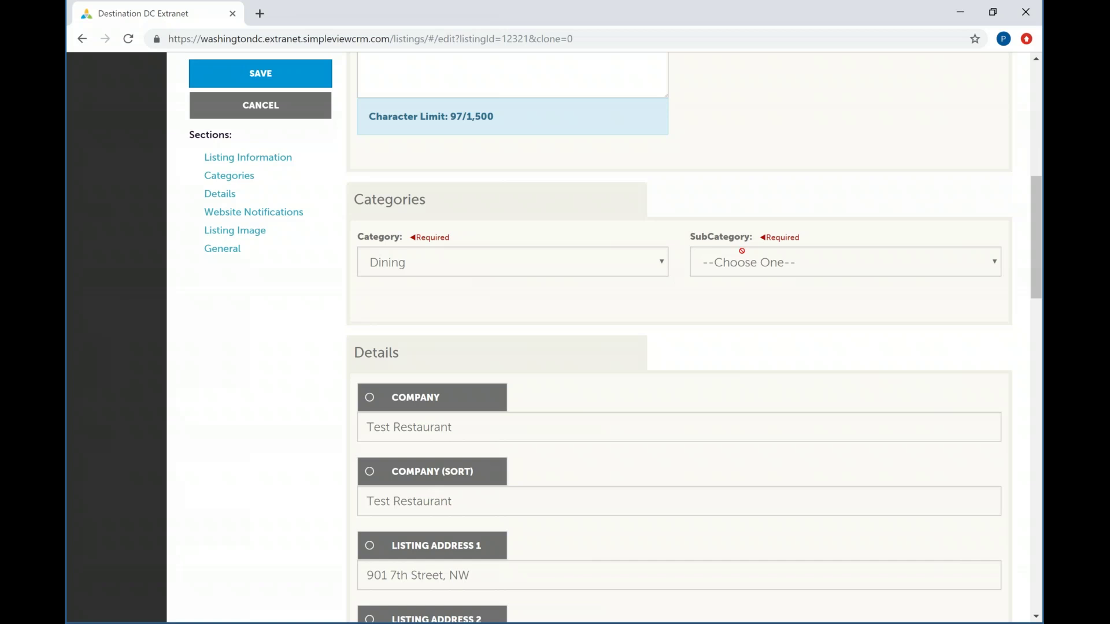
{"action": "scroll", "coordinate": [742, 251], "scroll_direction": "down", "scroll_amount": 8}
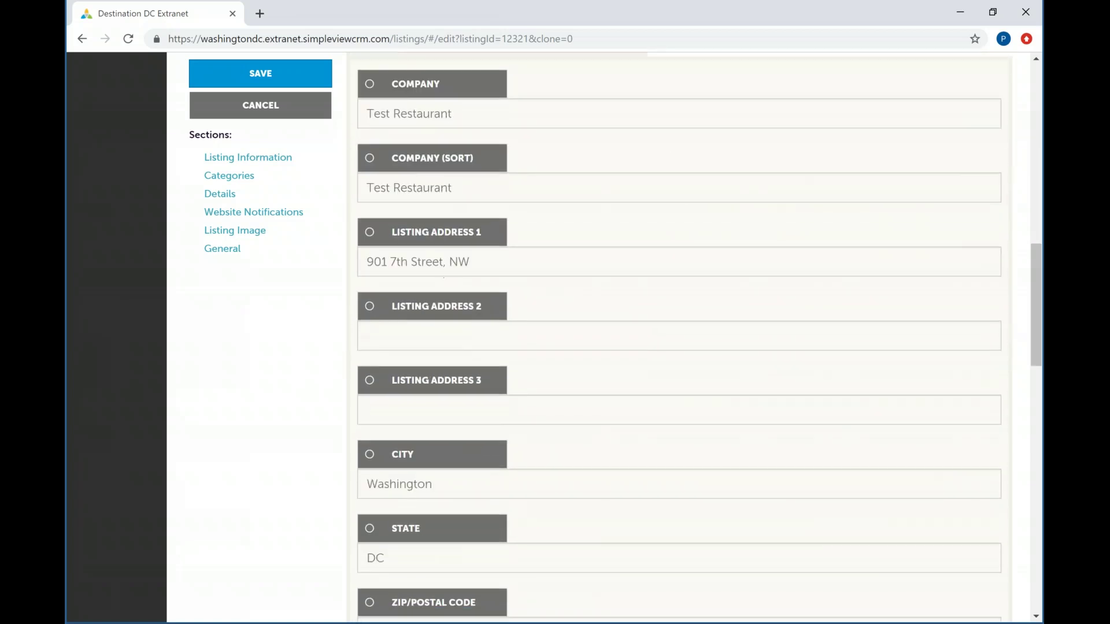
{"action": "scroll", "coordinate": [436, 142], "scroll_direction": "up", "scroll_amount": 3}
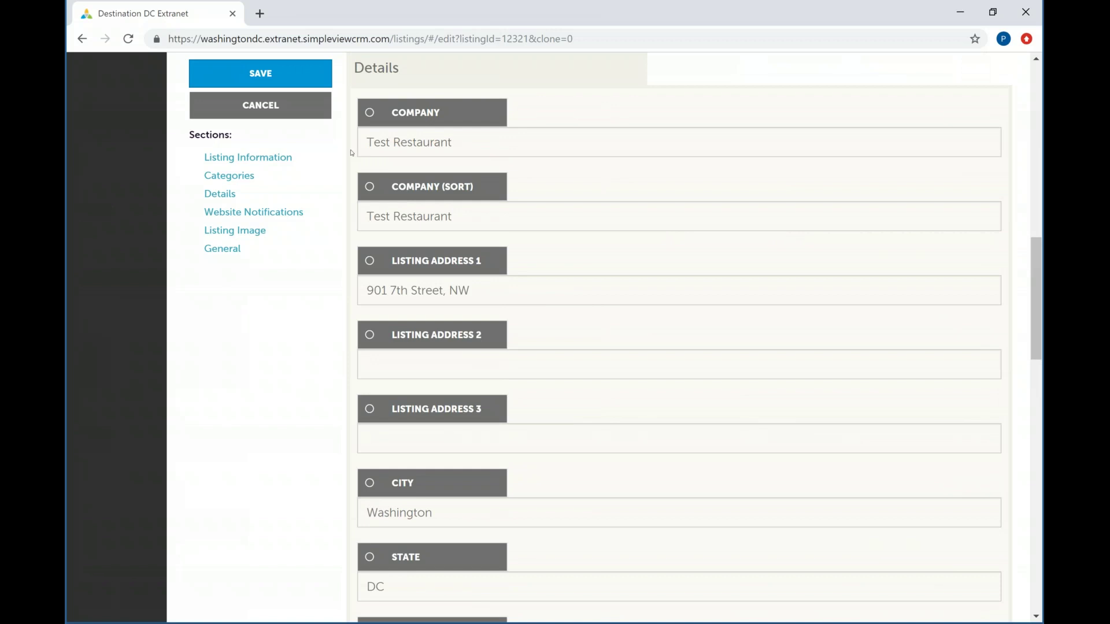
{"action": "scroll", "coordinate": [616, 389], "scroll_direction": "down", "scroll_amount": 2}
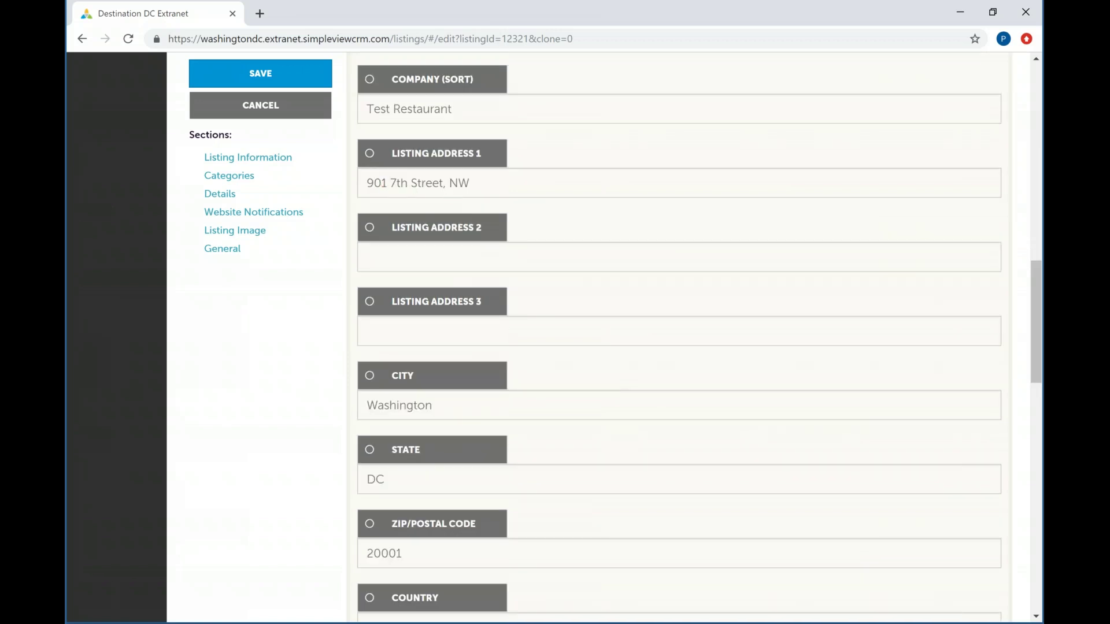
{"action": "scroll", "coordinate": [680, 338], "scroll_direction": "down", "scroll_amount": 1}
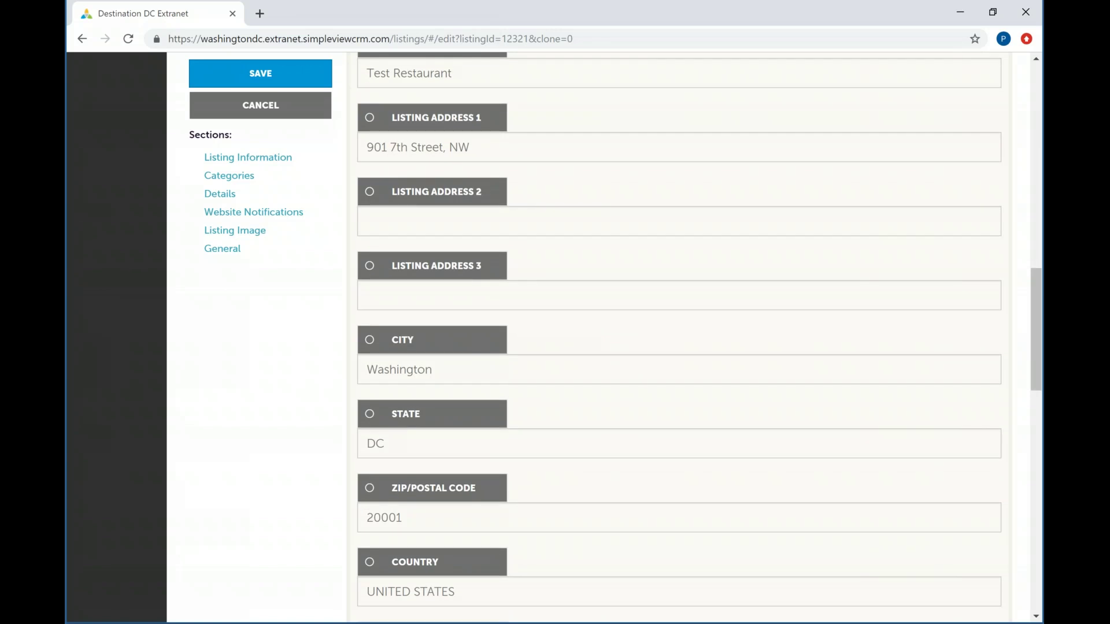
{"action": "scroll", "coordinate": [679, 338], "scroll_direction": "down", "scroll_amount": 13}
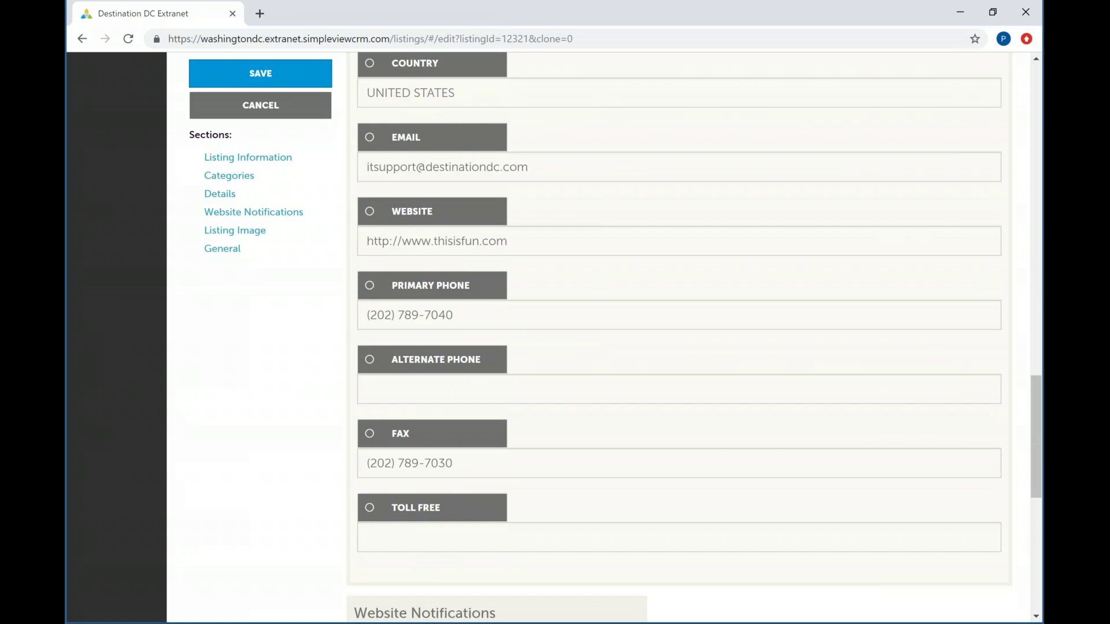
{"action": "scroll", "coordinate": [679, 337], "scroll_direction": "down", "scroll_amount": 4}
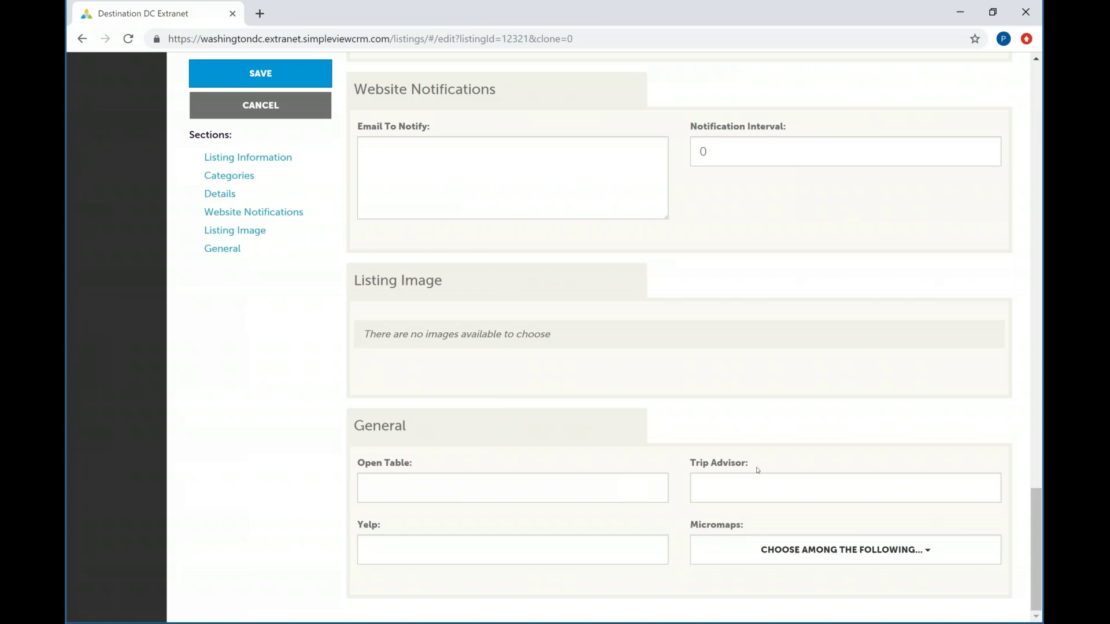
{"action": "scroll", "coordinate": [504, 557], "scroll_direction": "up", "scroll_amount": 20}
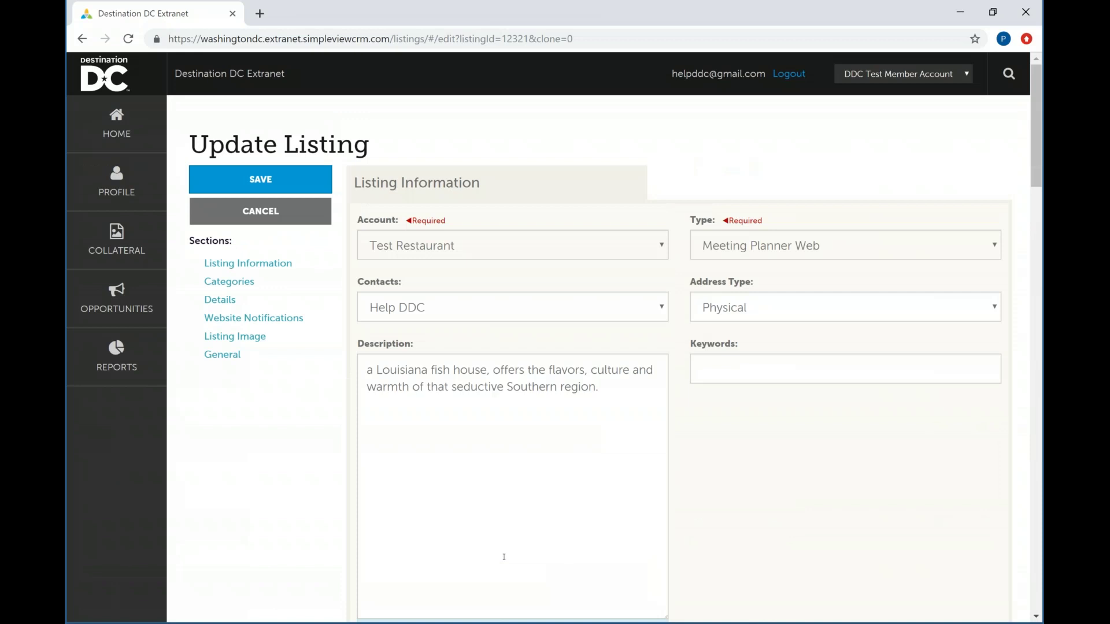
{"action": "left_click", "coordinate": [289, 215]}
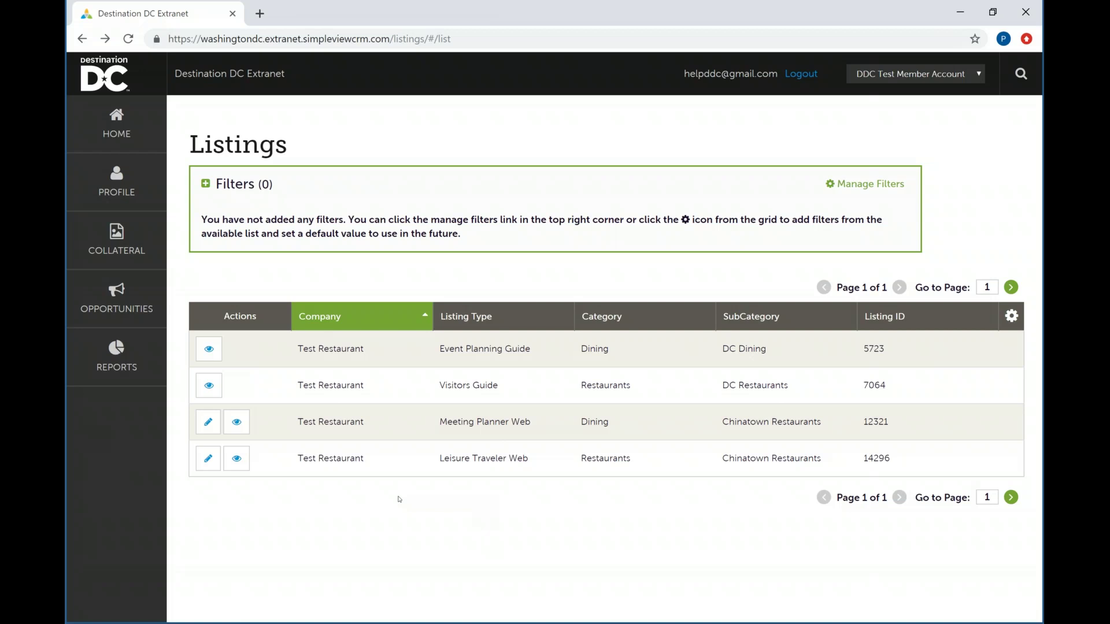
Open the special offers list and start a new offer.
{"action": "left_click", "coordinate": [103, 250]}
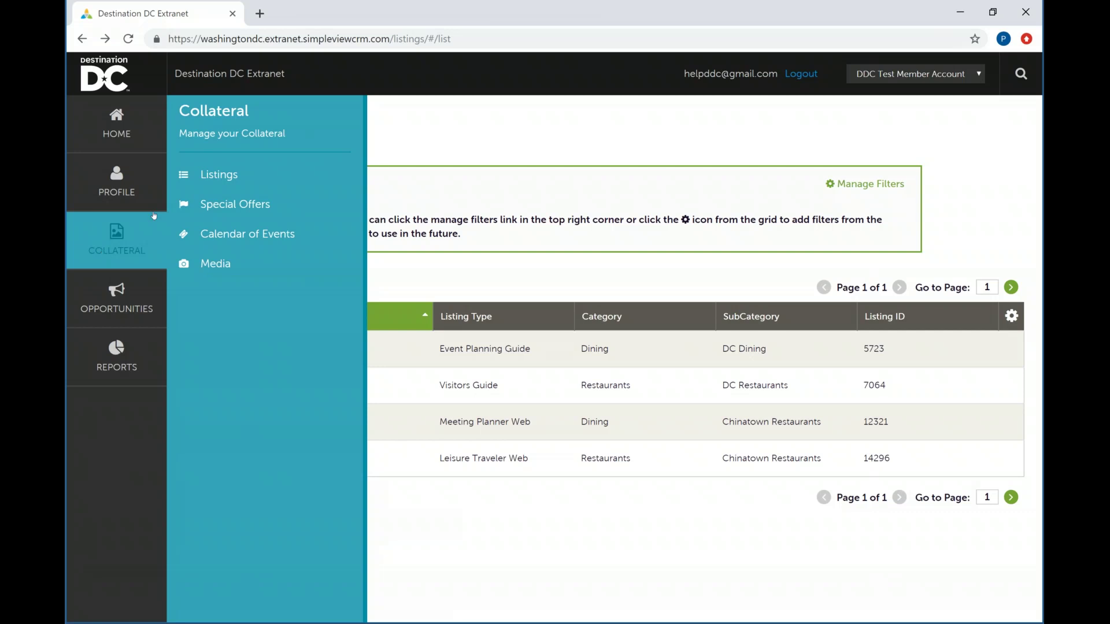
{"action": "left_click", "coordinate": [278, 207]}
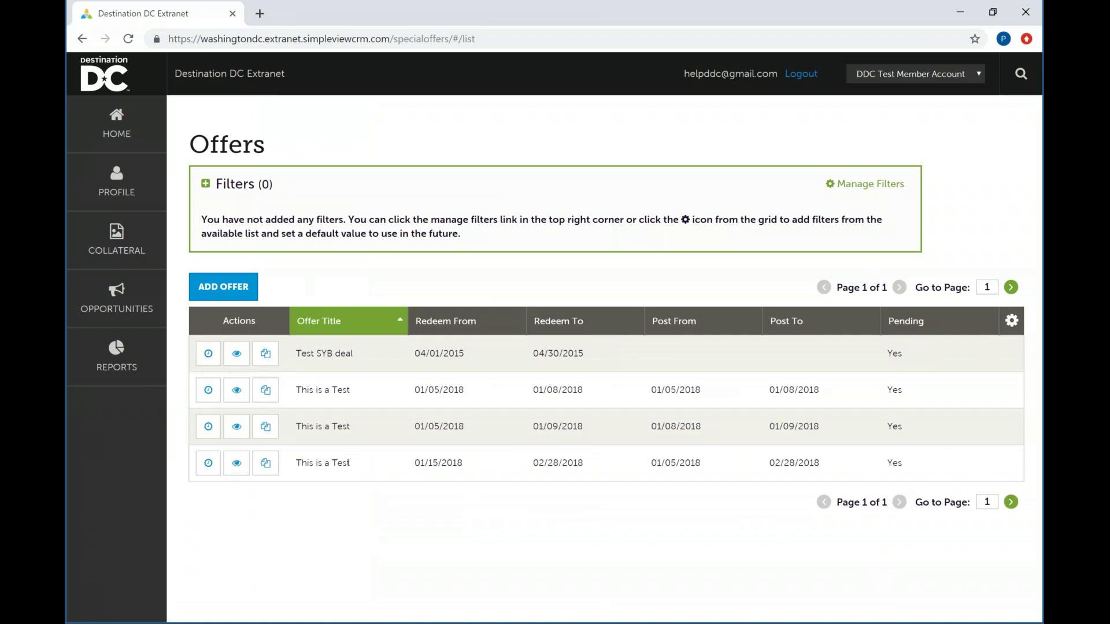
{"action": "left_click", "coordinate": [223, 286]}
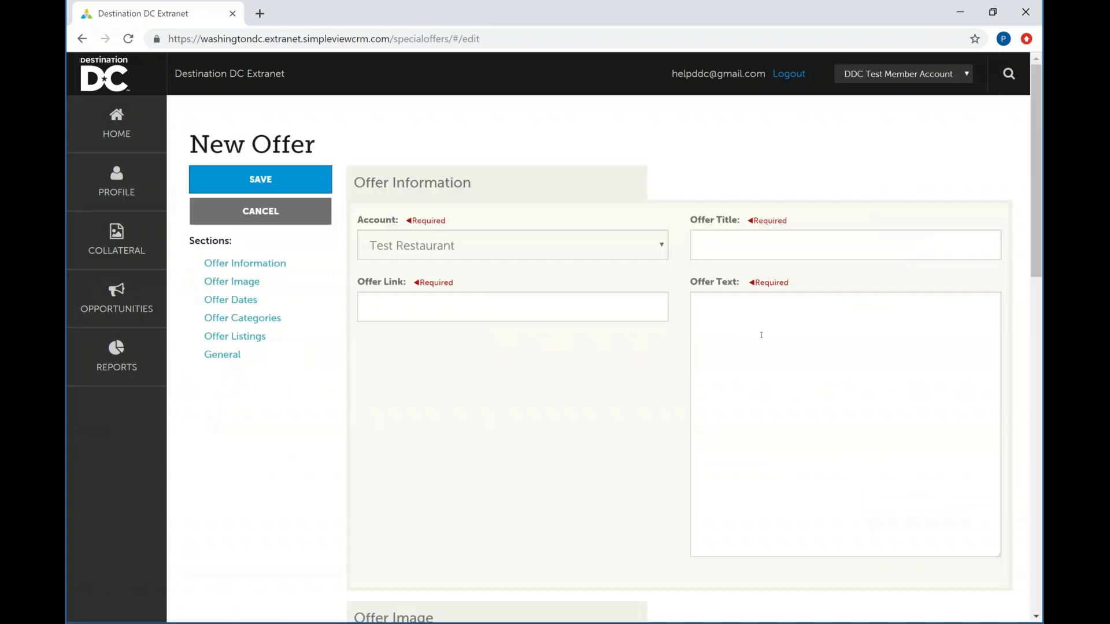
Look over the new offer form, checking the required title, text and link fields and the sections below.
{"action": "left_click", "coordinate": [744, 241]}
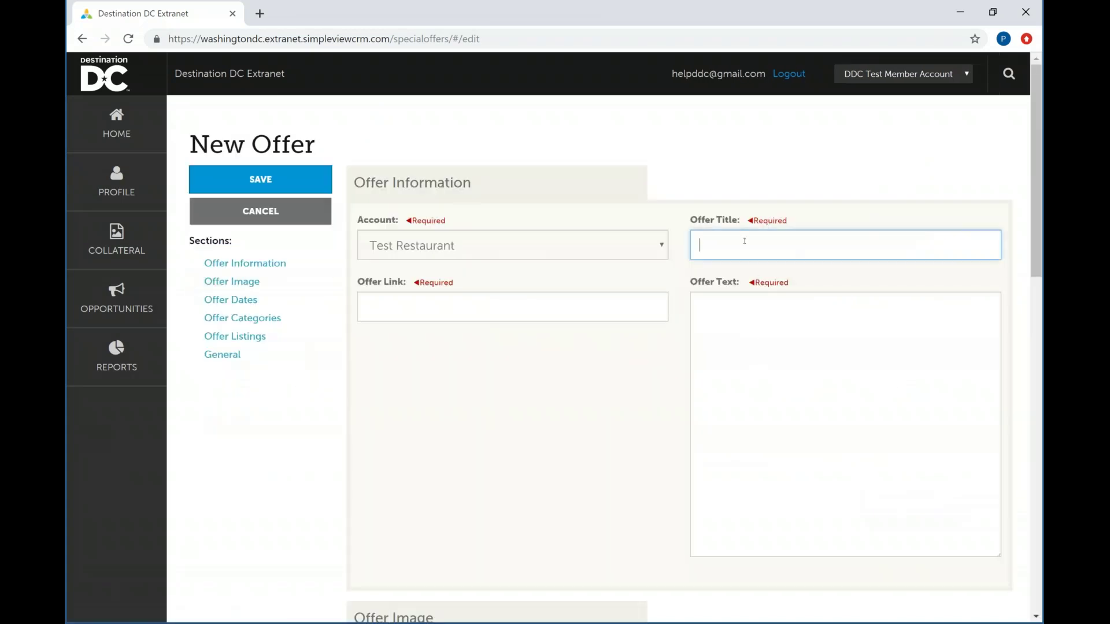
{"action": "left_click", "coordinate": [738, 301]}
{"action": "left_click", "coordinate": [481, 337]}
{"action": "scroll", "coordinate": [478, 336], "scroll_direction": "down", "scroll_amount": 5}
{"action": "scroll", "coordinate": [476, 333], "scroll_direction": "down", "scroll_amount": 7}
{"action": "scroll", "coordinate": [477, 333], "scroll_direction": "up", "scroll_amount": 11}
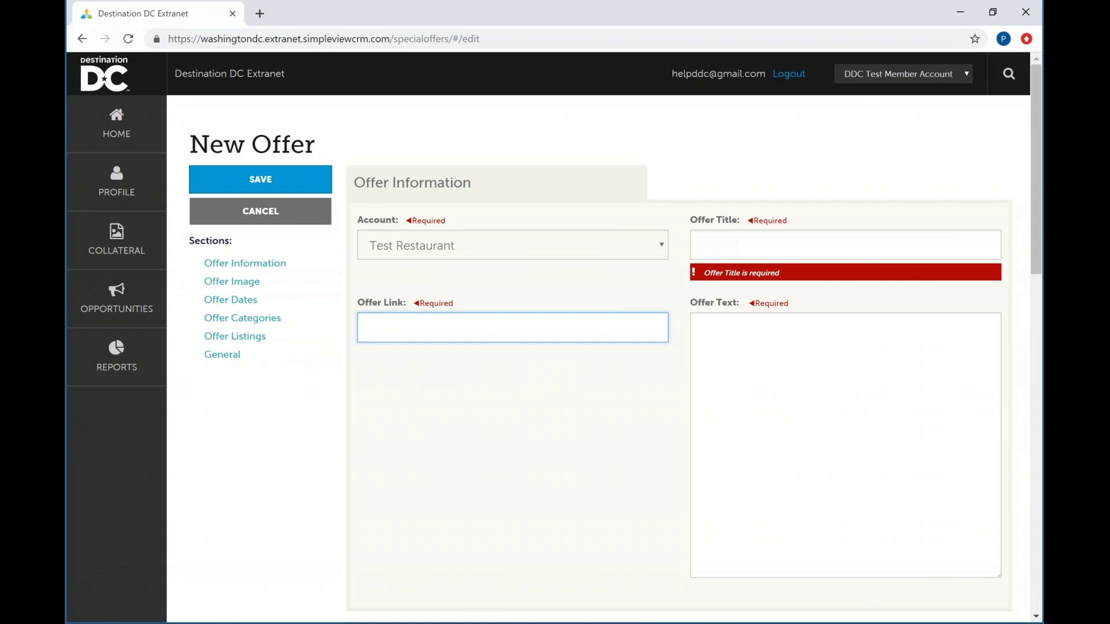
Look over the new offer form's category choices, required information fields, and image and date sections.
{"action": "scroll", "coordinate": [477, 326], "scroll_direction": "down", "scroll_amount": 15}
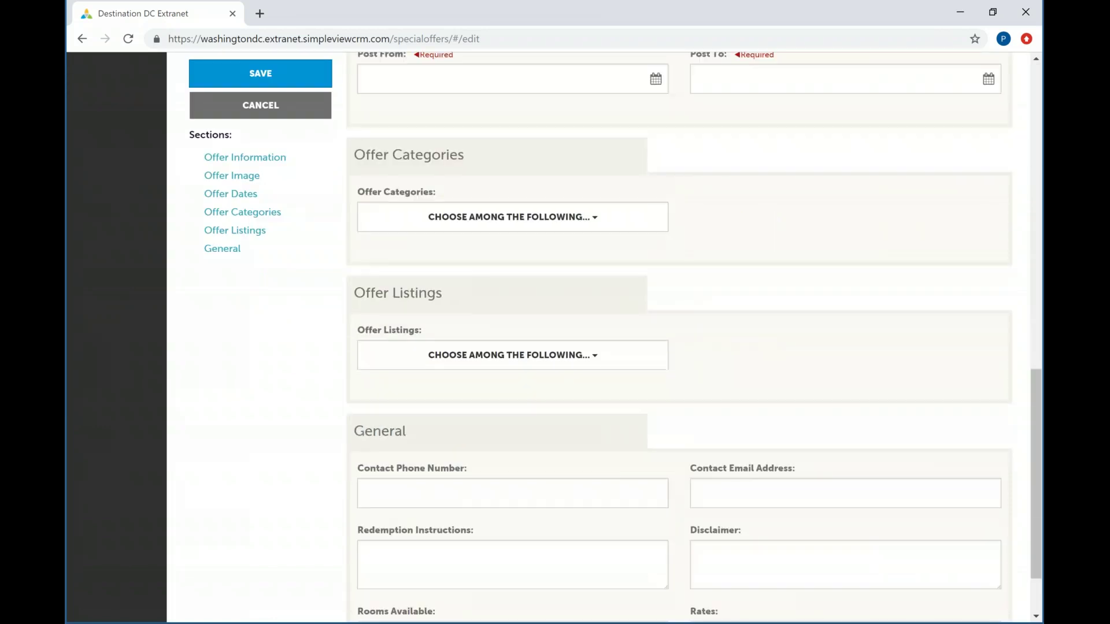
{"action": "left_click", "coordinate": [476, 169]}
{"action": "scroll", "coordinate": [495, 373], "scroll_direction": "down", "scroll_amount": 1}
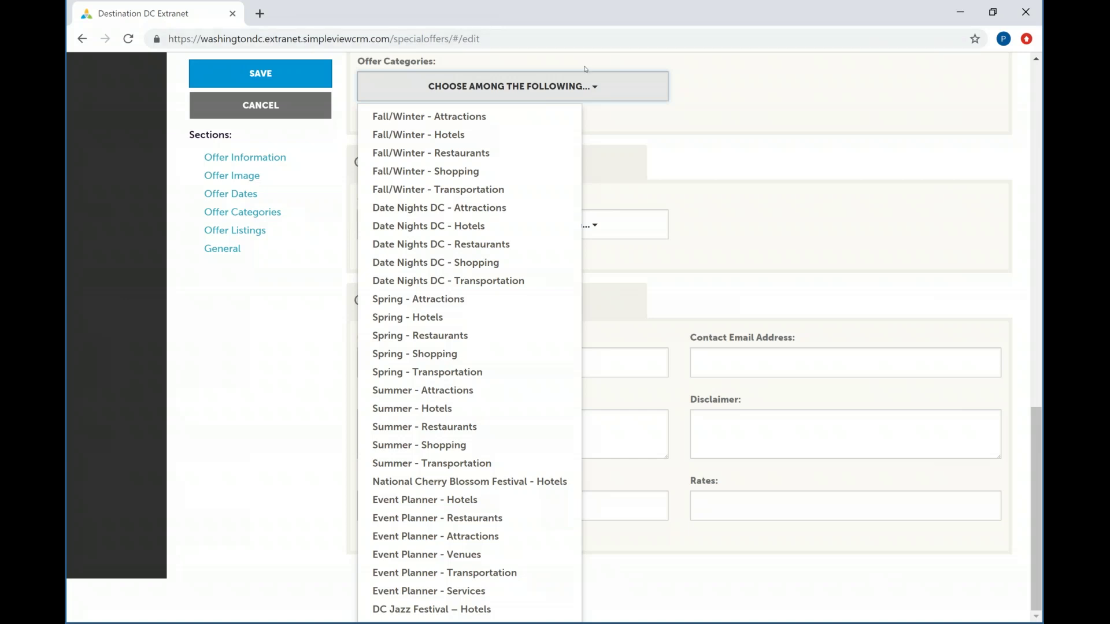
{"action": "left_click", "coordinate": [575, 91]}
{"action": "scroll", "coordinate": [575, 91], "scroll_direction": "up", "scroll_amount": 1}
{"action": "scroll", "coordinate": [575, 91], "scroll_direction": "up", "scroll_amount": 15}
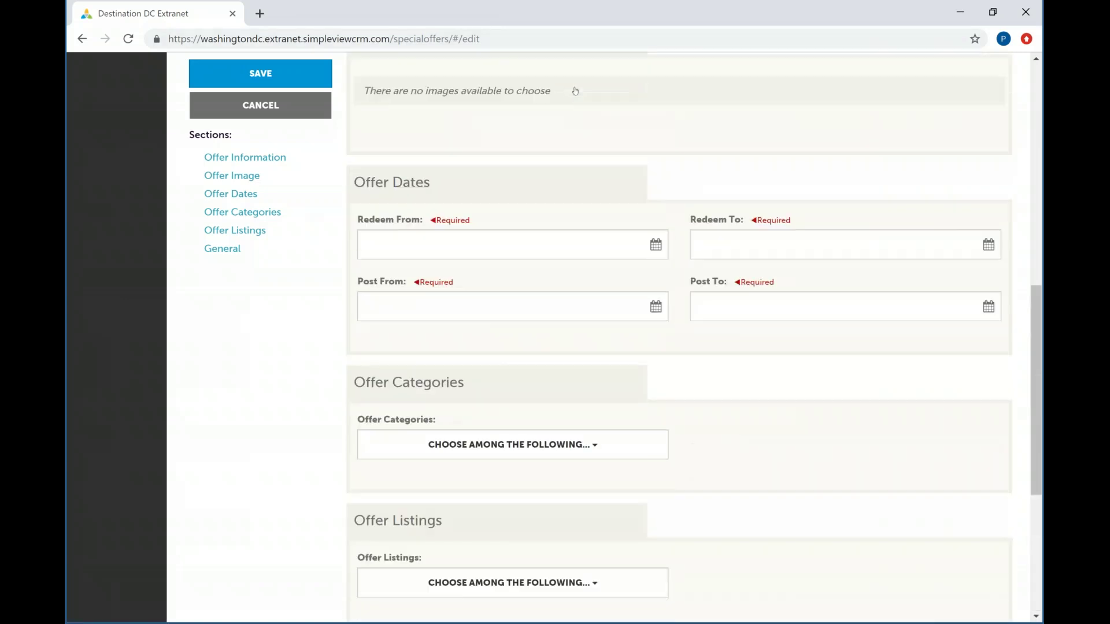
{"action": "scroll", "coordinate": [575, 91], "scroll_direction": "up", "scroll_amount": 3}
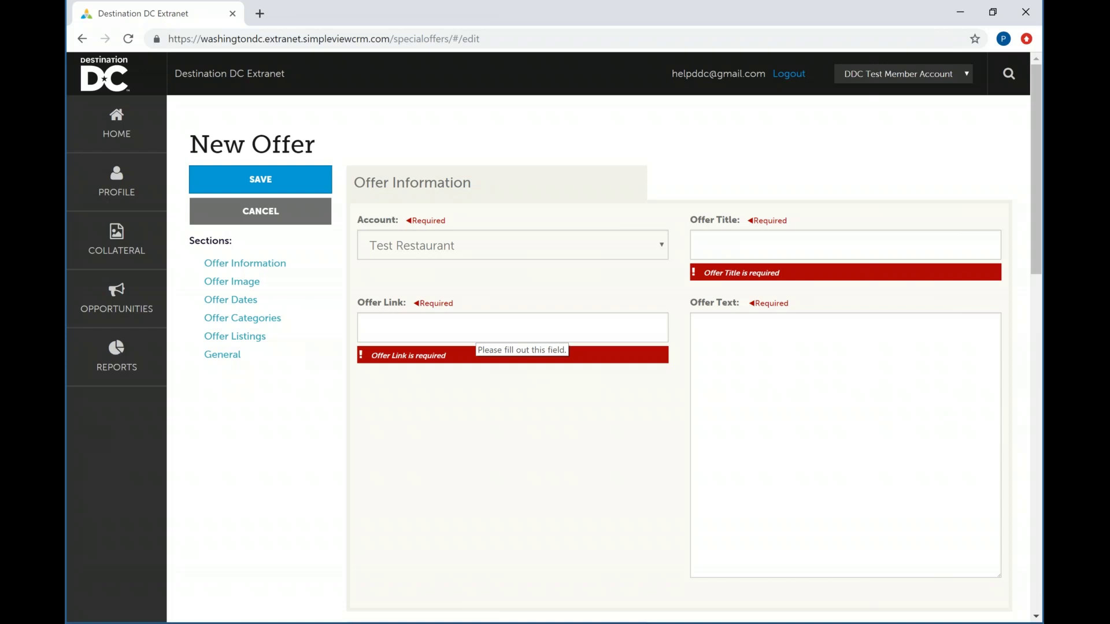
{"action": "scroll", "coordinate": [604, 338], "scroll_direction": "down", "scroll_amount": 9}
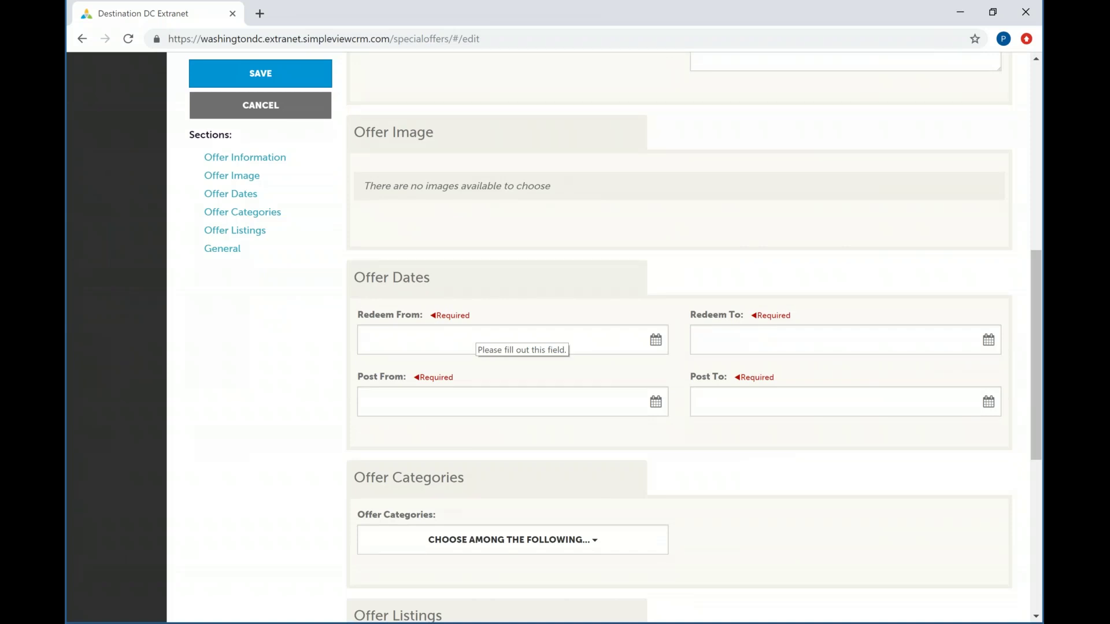
{"action": "scroll", "coordinate": [688, 335], "scroll_direction": "down", "scroll_amount": 2}
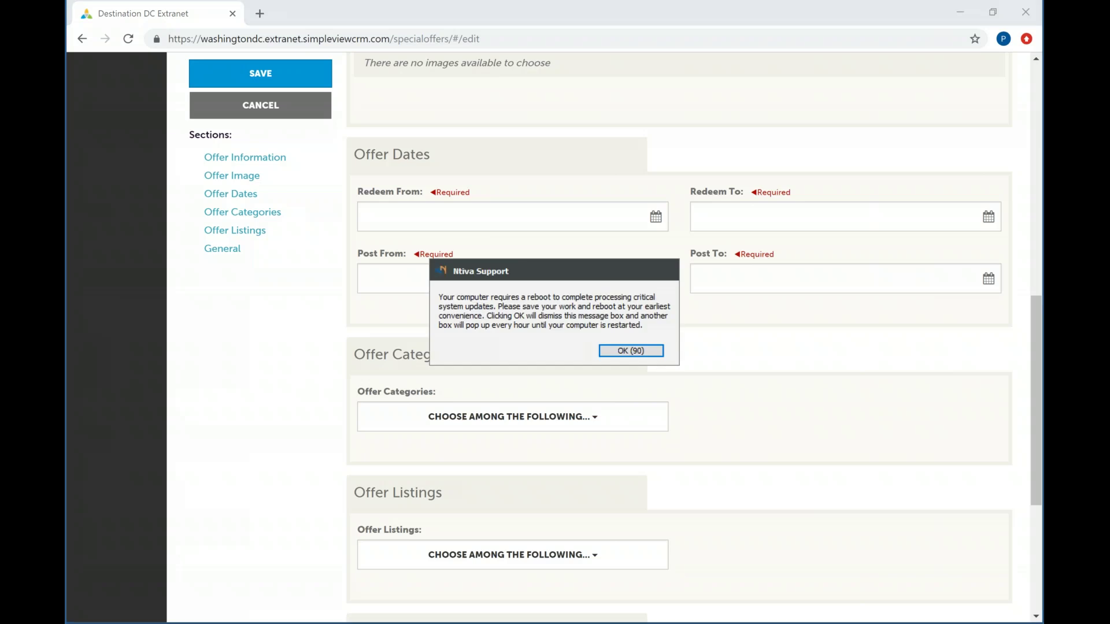
Dismiss the computer reboot notice and cancel the new offer.
{"action": "left_click", "coordinate": [646, 349]}
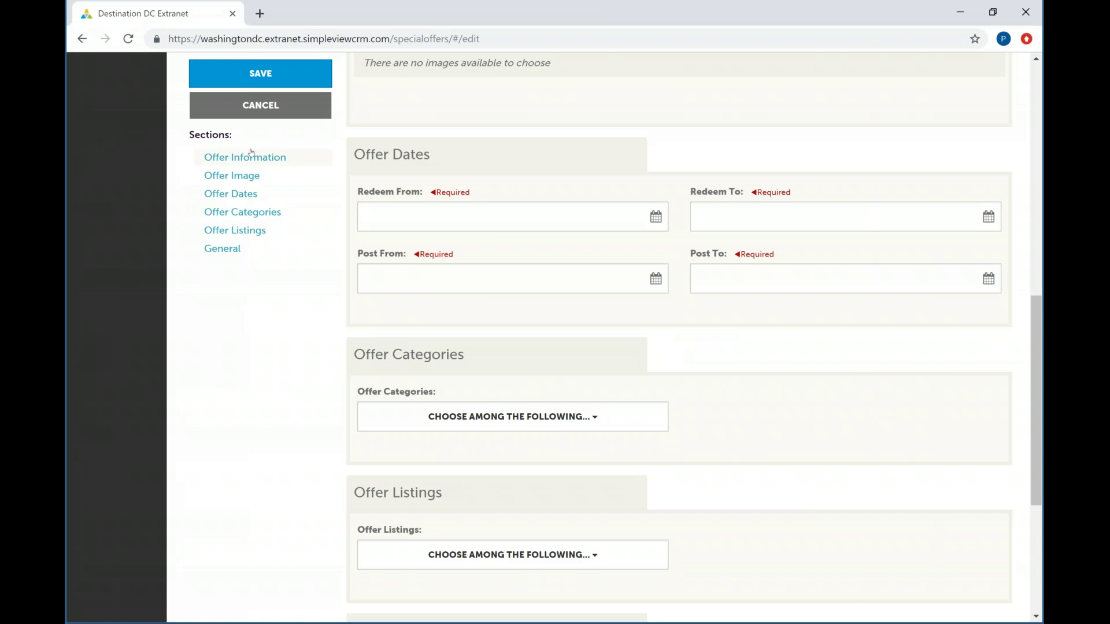
{"action": "left_click", "coordinate": [261, 118]}
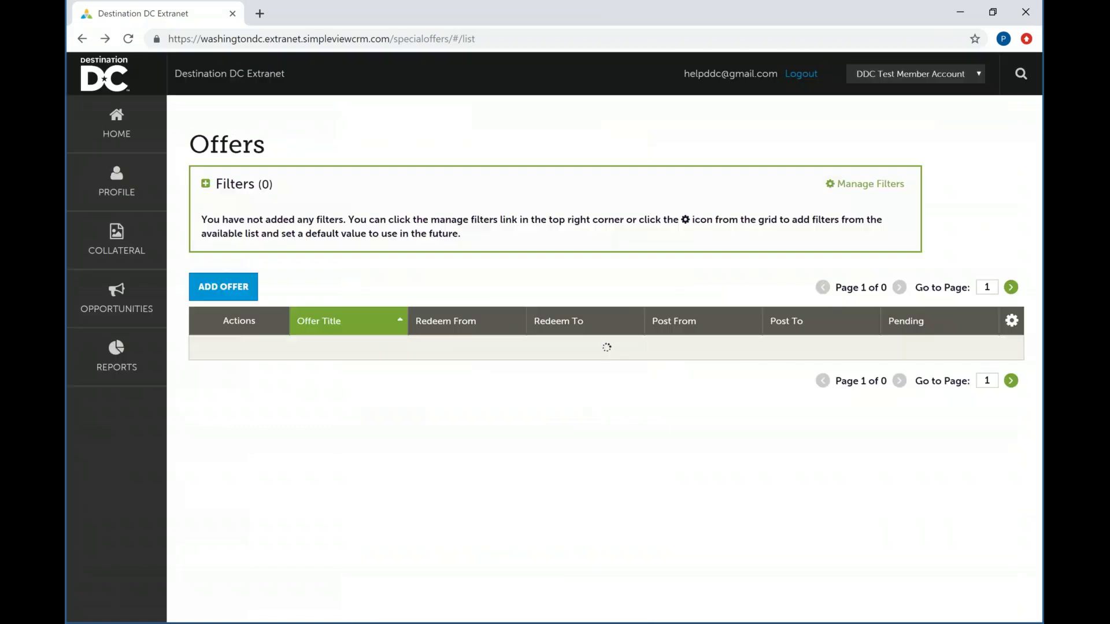
Open the Calendar of Events under the collateral section and start a new event.
{"action": "left_click", "coordinate": [124, 241]}
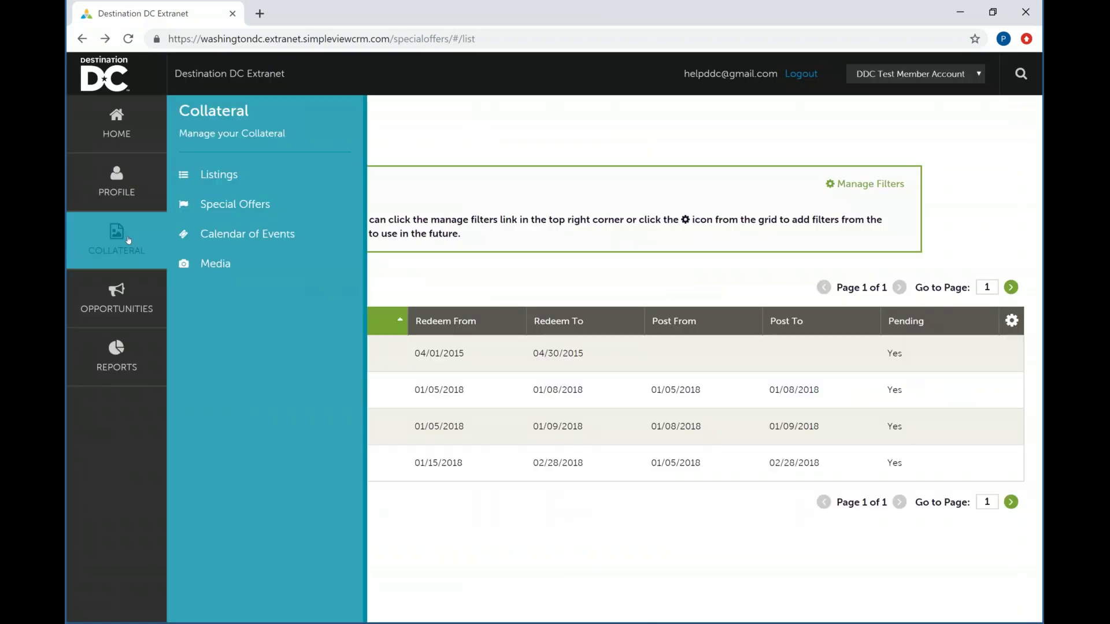
{"action": "left_click", "coordinate": [214, 232]}
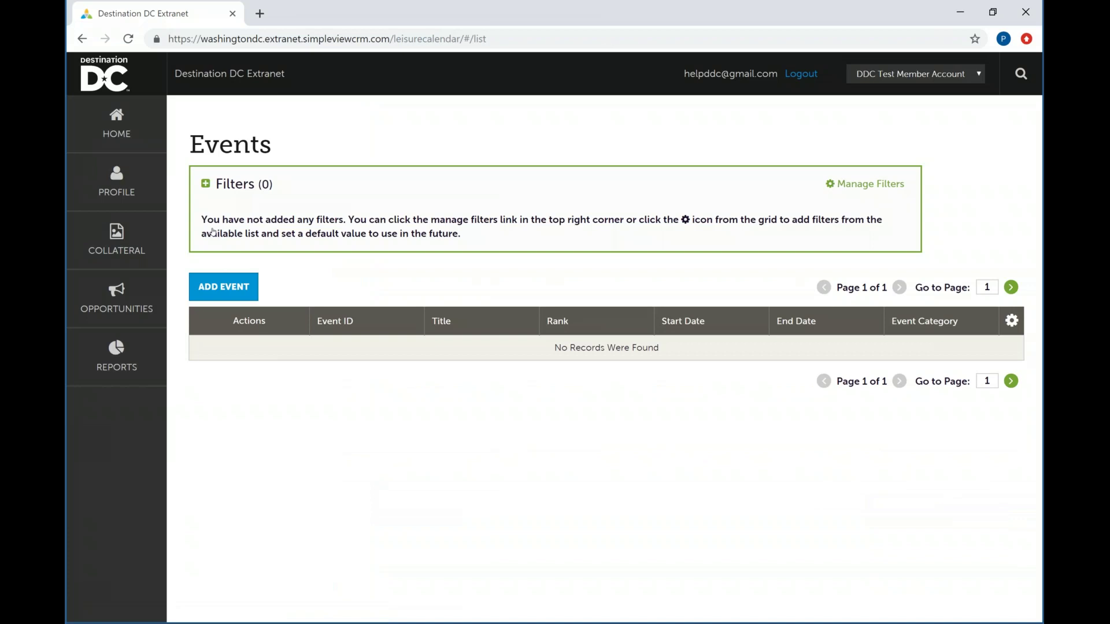
{"action": "left_click", "coordinate": [223, 288]}
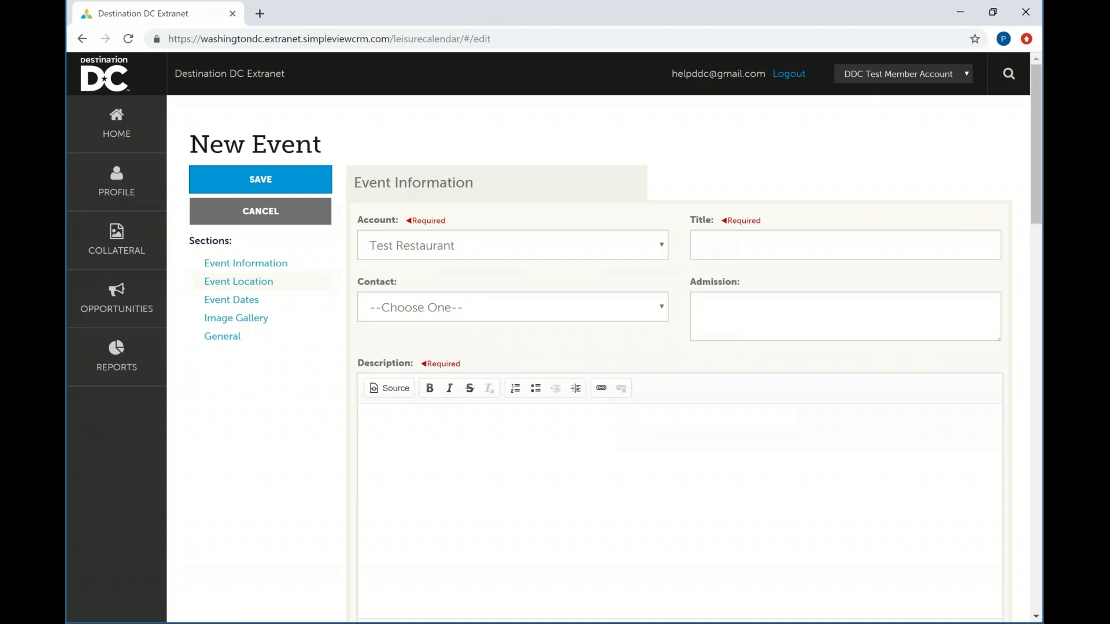
Look over the new event's contact choices and its account, admission, title and description fields.
{"action": "left_click", "coordinate": [456, 320]}
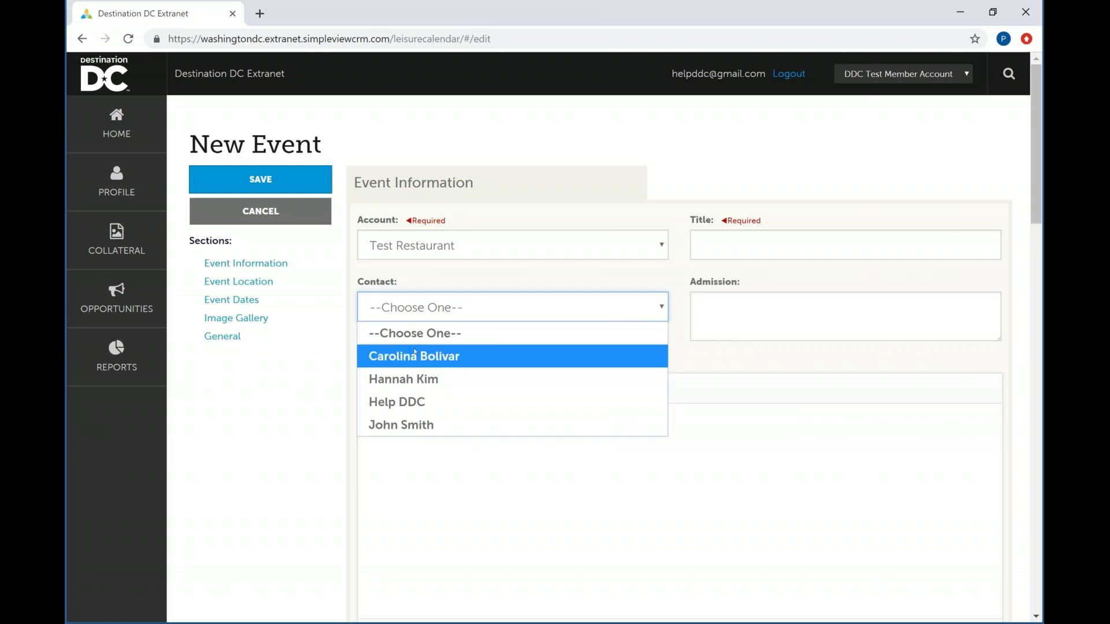
{"action": "right_click", "coordinate": [614, 244]}
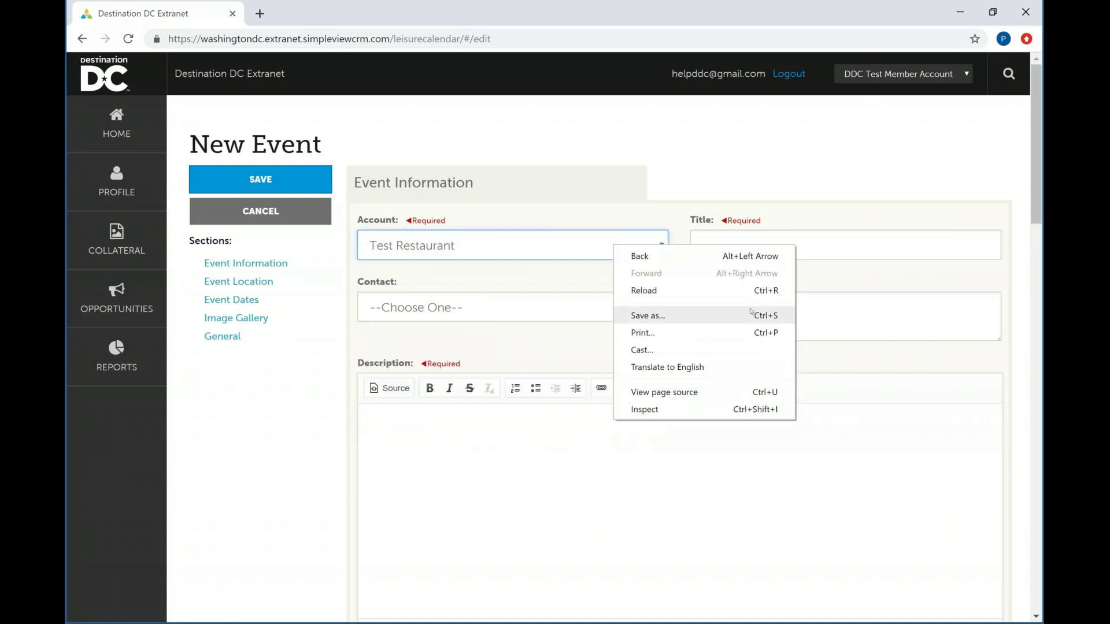
{"action": "left_click", "coordinate": [822, 328]}
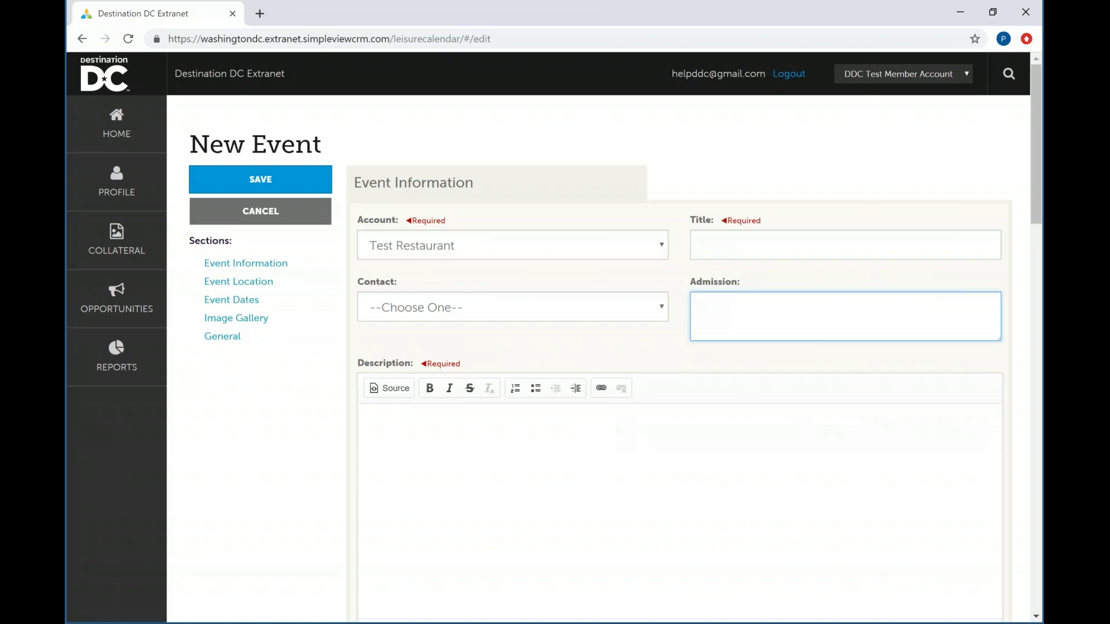
{"action": "left_click", "coordinate": [719, 246]}
{"action": "left_click", "coordinate": [648, 485]}
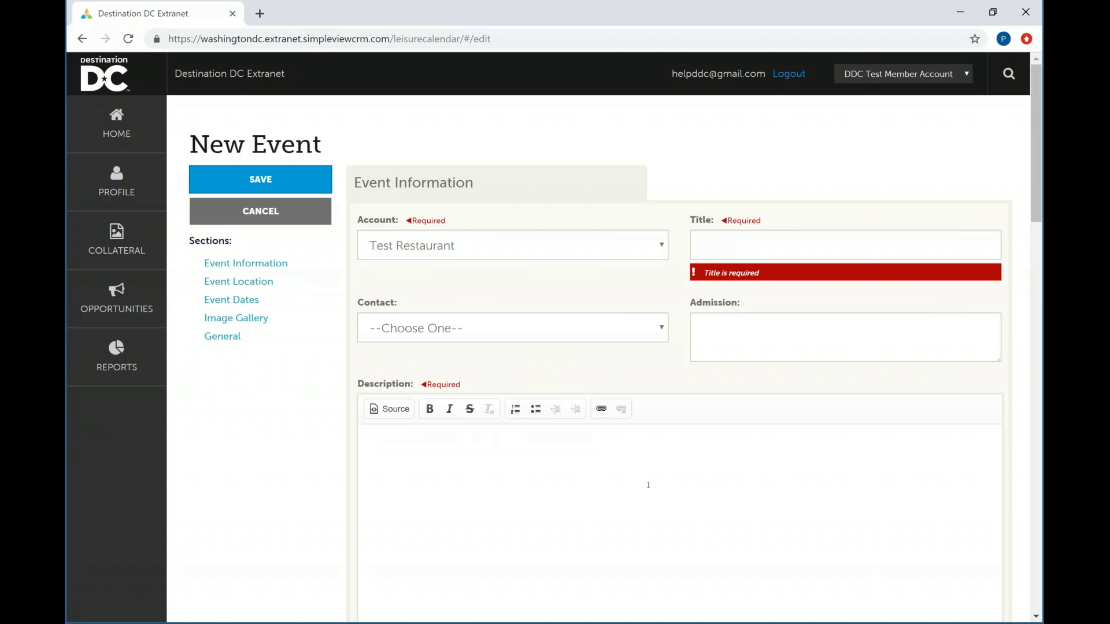
Look over the event's website and email fields and the neighbouring fields around the description.
{"action": "scroll", "coordinate": [648, 485], "scroll_direction": "down", "scroll_amount": 6}
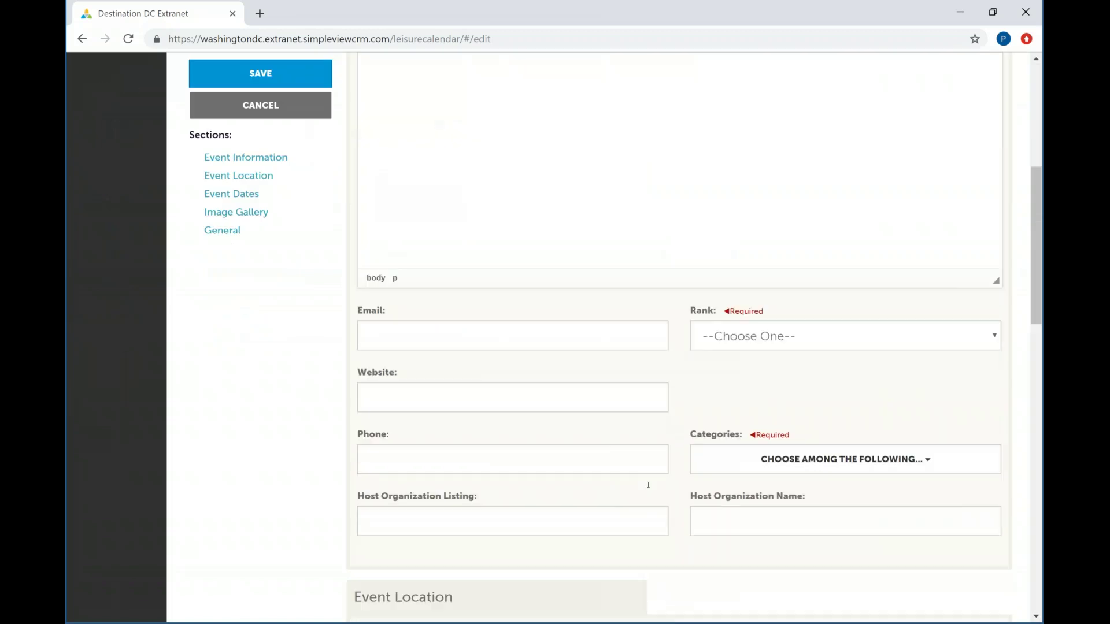
{"action": "left_click", "coordinate": [517, 405]}
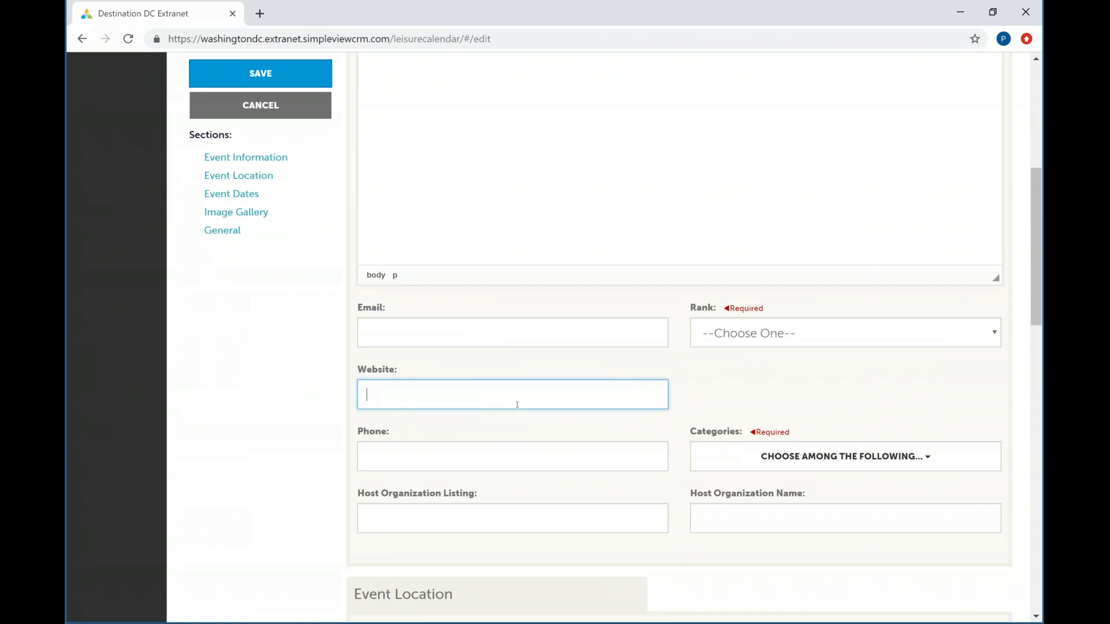
{"action": "left_click", "coordinate": [601, 336]}
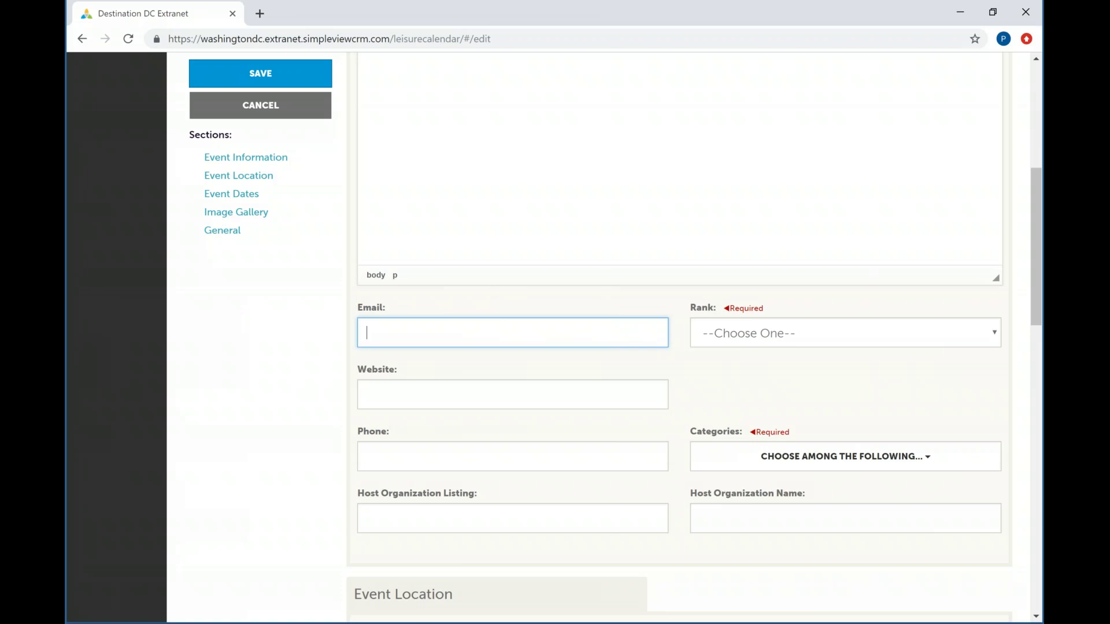
{"action": "scroll", "coordinate": [682, 335], "scroll_direction": "up", "scroll_amount": 2}
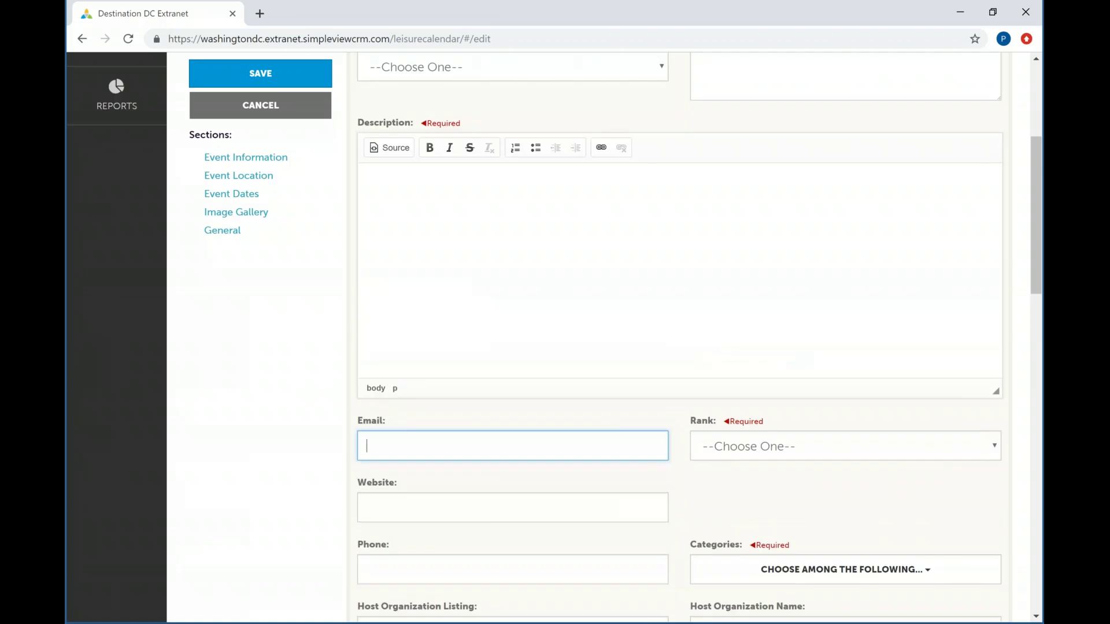
{"action": "scroll", "coordinate": [682, 336], "scroll_direction": "up", "scroll_amount": 2}
{"action": "scroll", "coordinate": [682, 335], "scroll_direction": "down", "scroll_amount": 1}
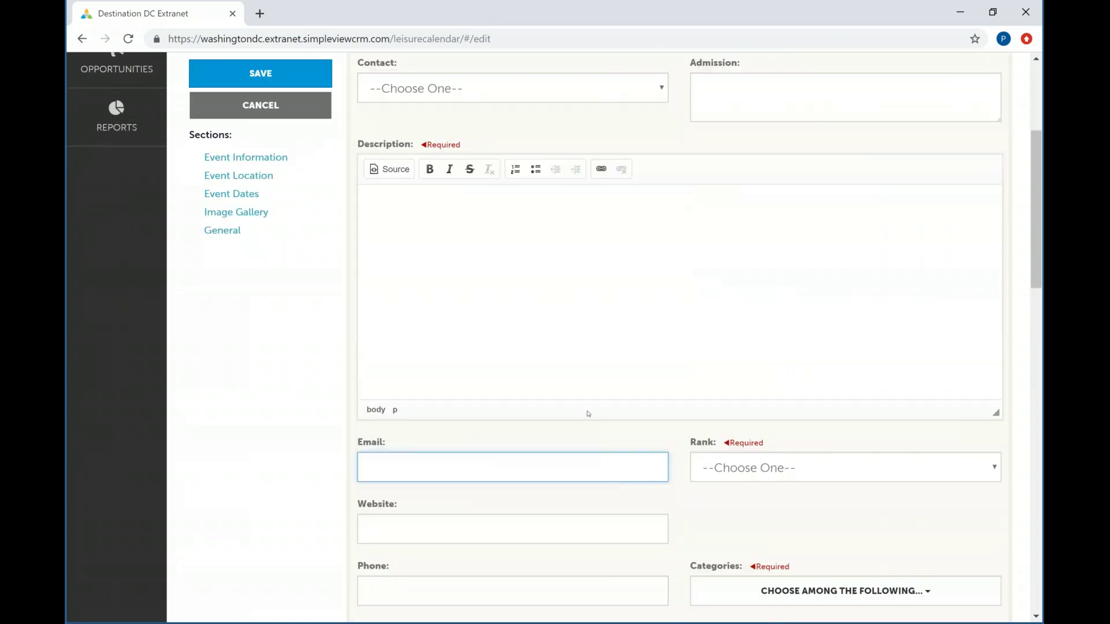
Check the event's rank choices and set the rank to One-Time Event.
{"action": "left_click", "coordinate": [746, 478]}
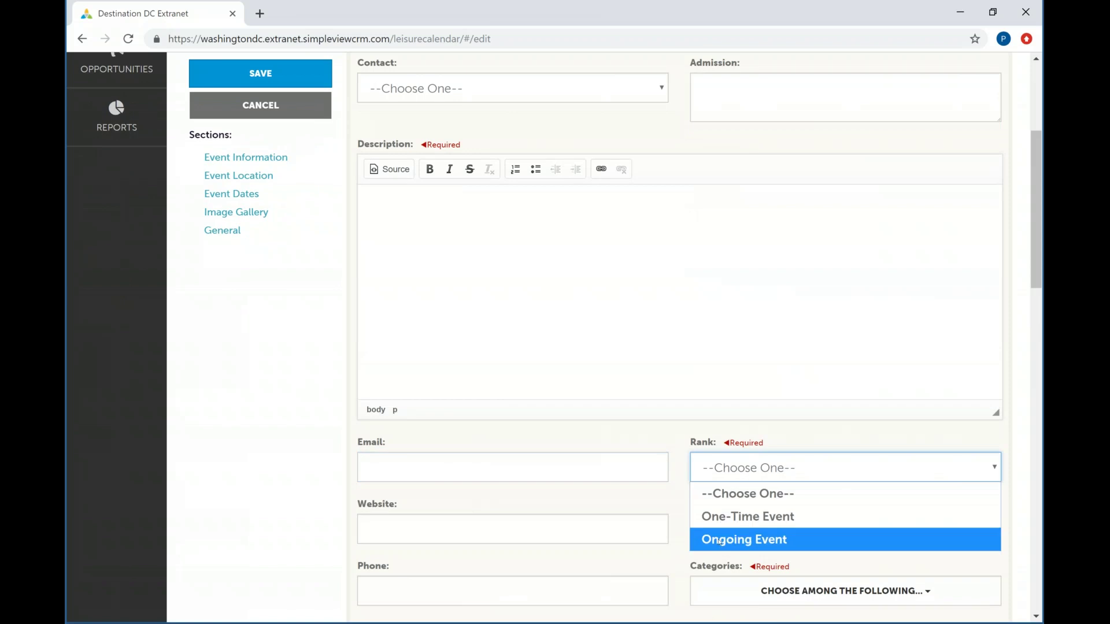
{"action": "left_click", "coordinate": [654, 512]}
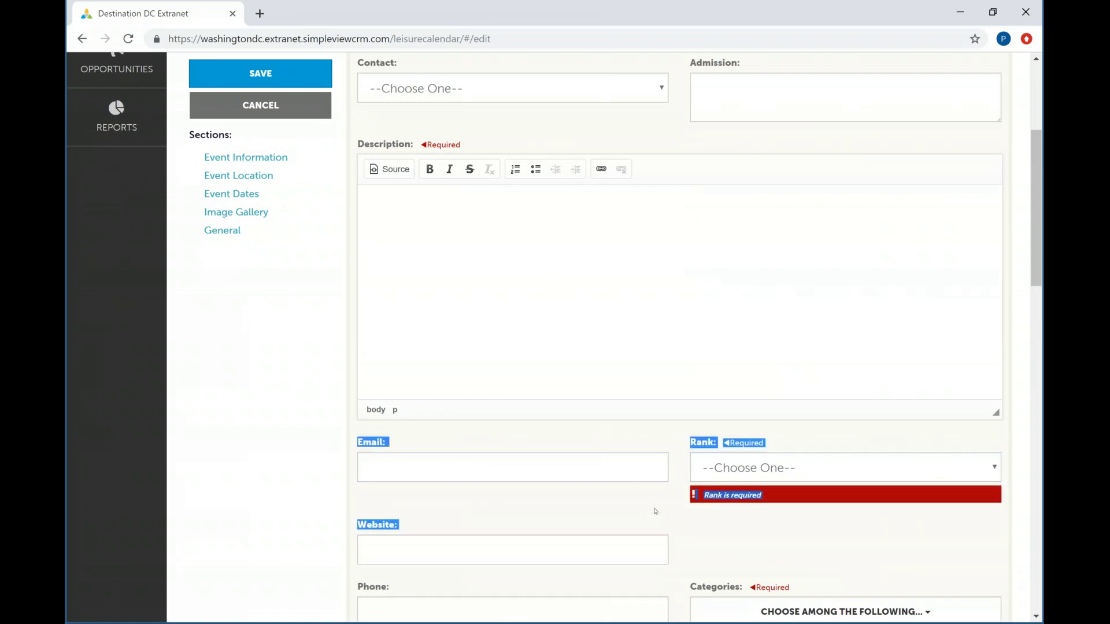
{"action": "left_click", "coordinate": [655, 511]}
{"action": "left_click", "coordinate": [764, 468]}
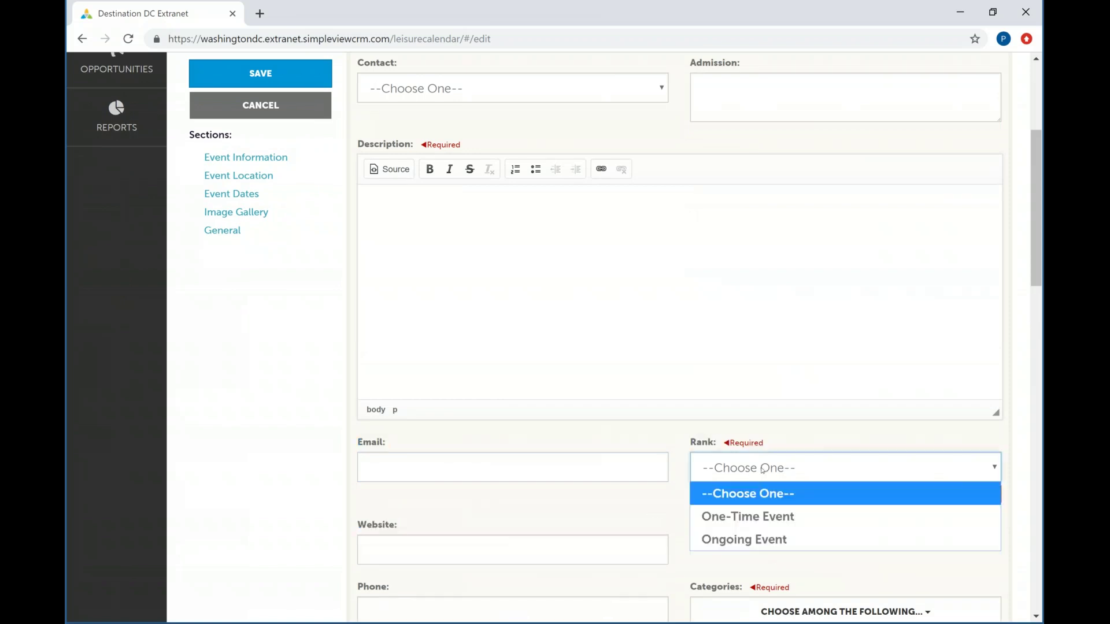
{"action": "left_click", "coordinate": [751, 517]}
{"action": "left_click", "coordinate": [664, 489]}
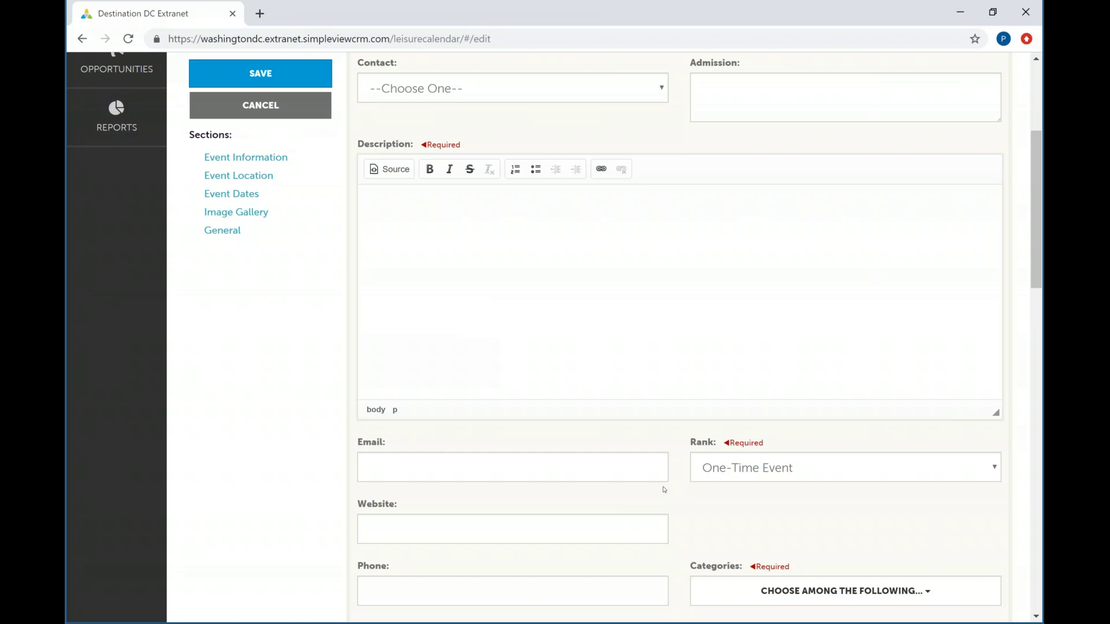
Review the event category list and select Art, Cultural, Free and LGBTQ as sample categories.
{"action": "scroll", "coordinate": [664, 489], "scroll_direction": "down", "scroll_amount": 3}
{"action": "left_click", "coordinate": [732, 433]}
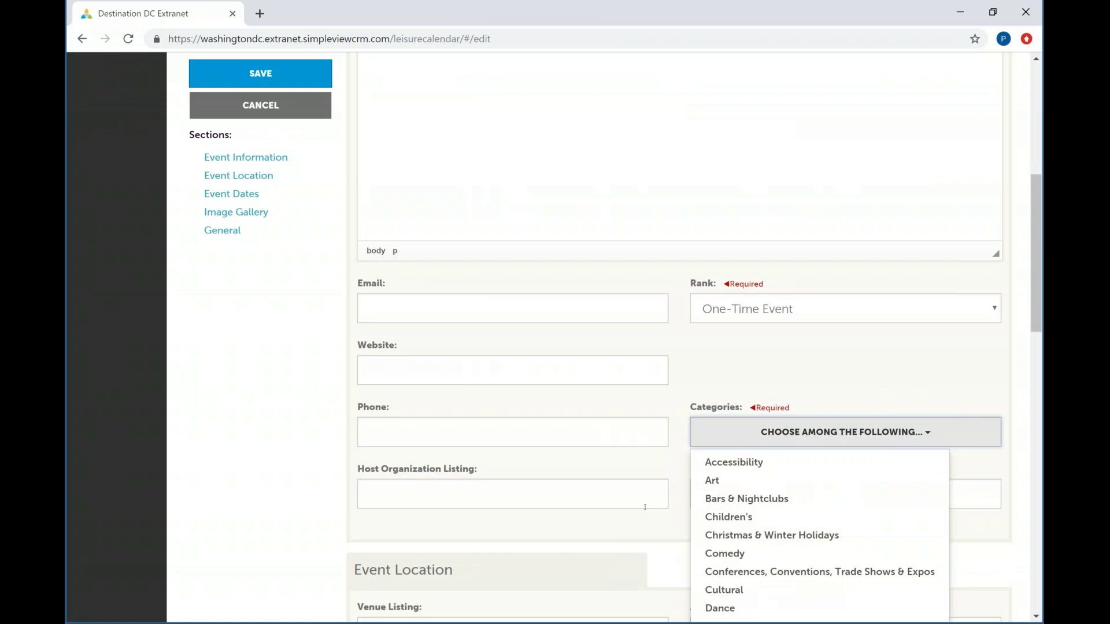
{"action": "scroll", "coordinate": [645, 507], "scroll_direction": "down", "scroll_amount": 5}
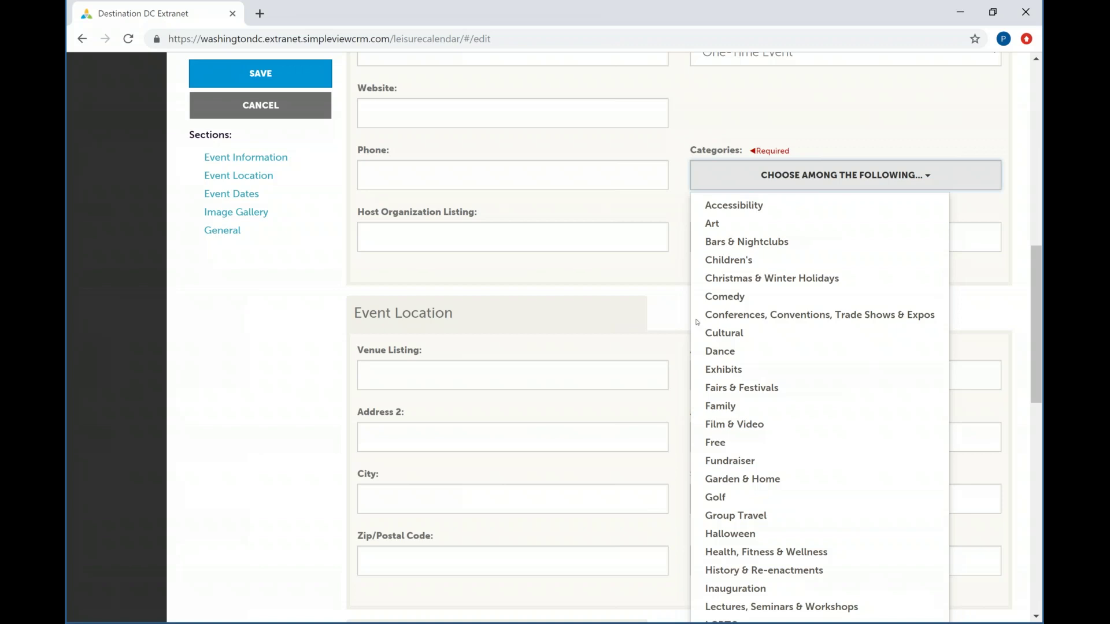
{"action": "left_click", "coordinate": [717, 223]}
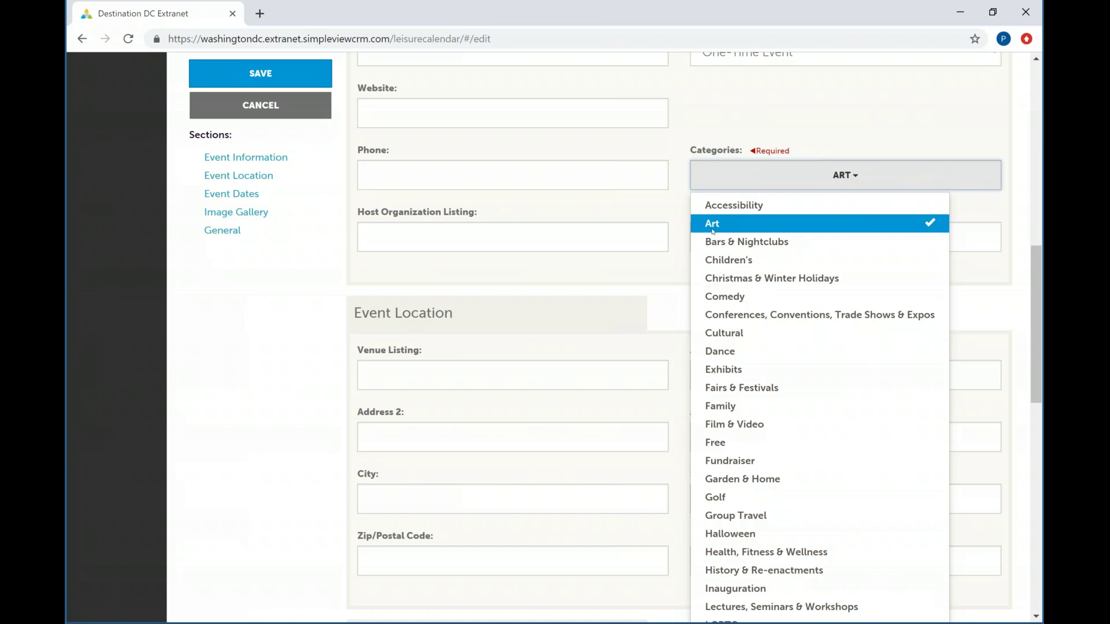
{"action": "left_click", "coordinate": [730, 336]}
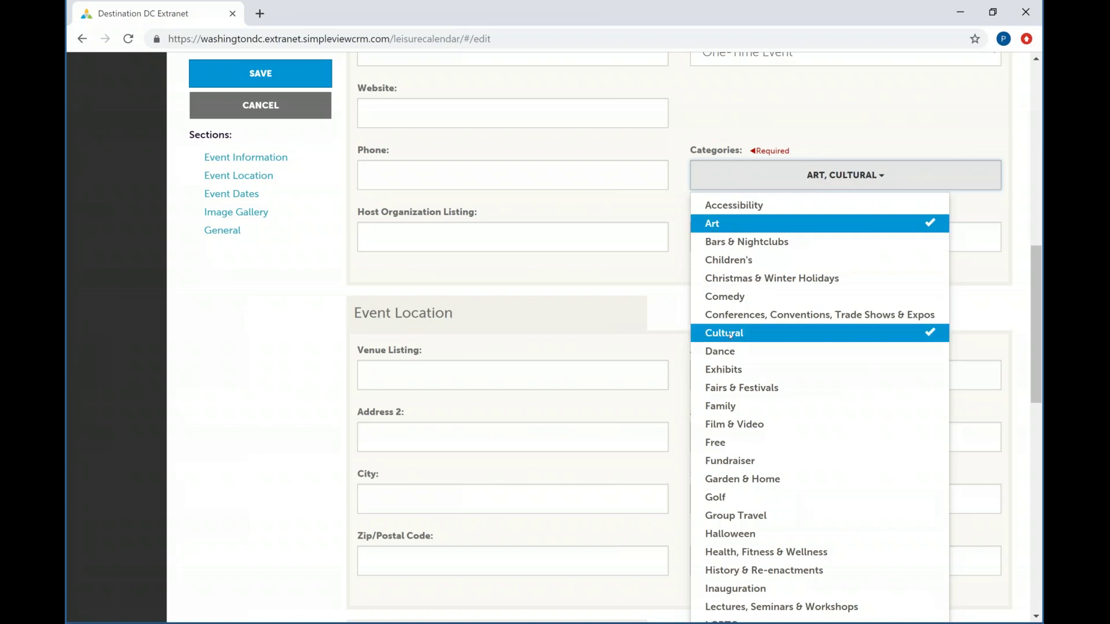
{"action": "scroll", "coordinate": [730, 335], "scroll_direction": "down", "scroll_amount": 1}
{"action": "left_click", "coordinate": [720, 428]}
{"action": "left_click", "coordinate": [720, 422]}
{"action": "left_click", "coordinate": [721, 412]}
{"action": "scroll", "coordinate": [721, 412], "scroll_direction": "down", "scroll_amount": 5}
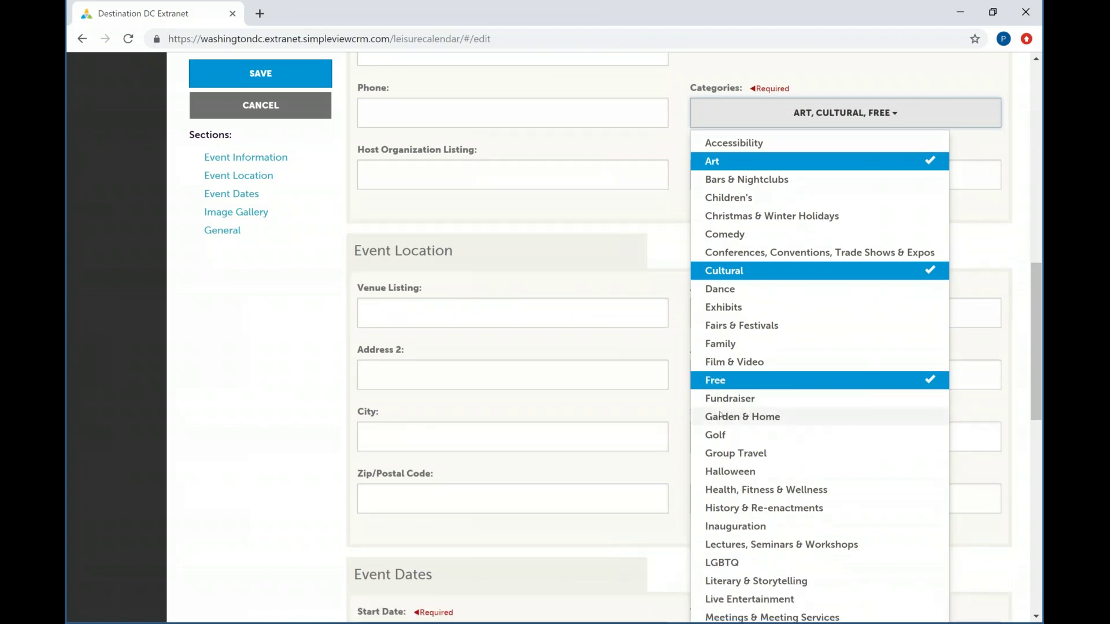
{"action": "scroll", "coordinate": [720, 413], "scroll_direction": "down", "scroll_amount": 1}
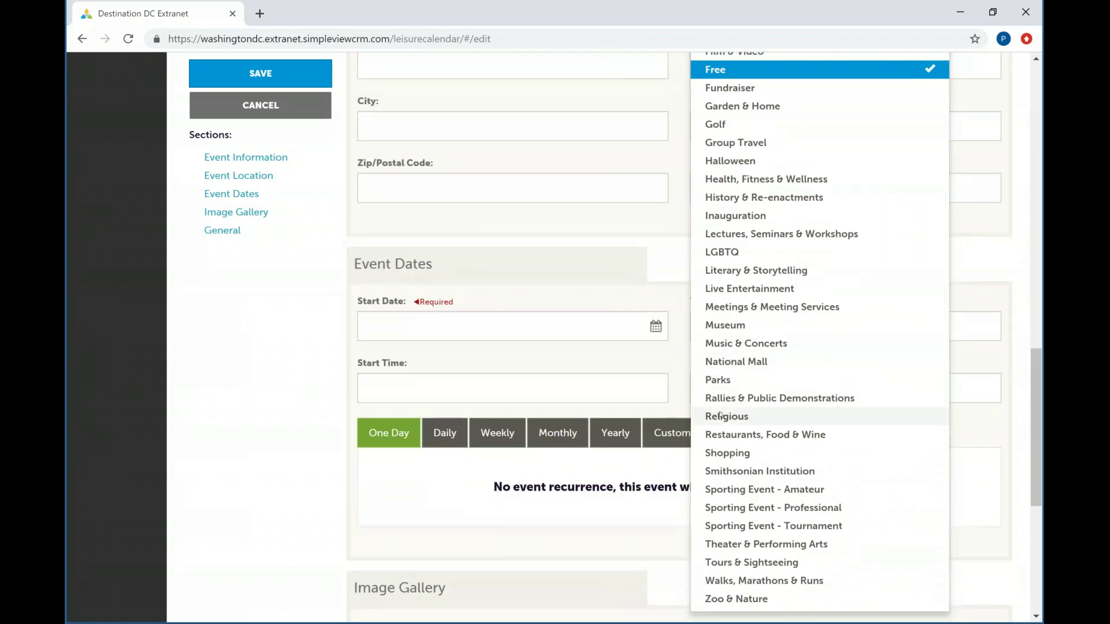
{"action": "left_click", "coordinate": [746, 252]}
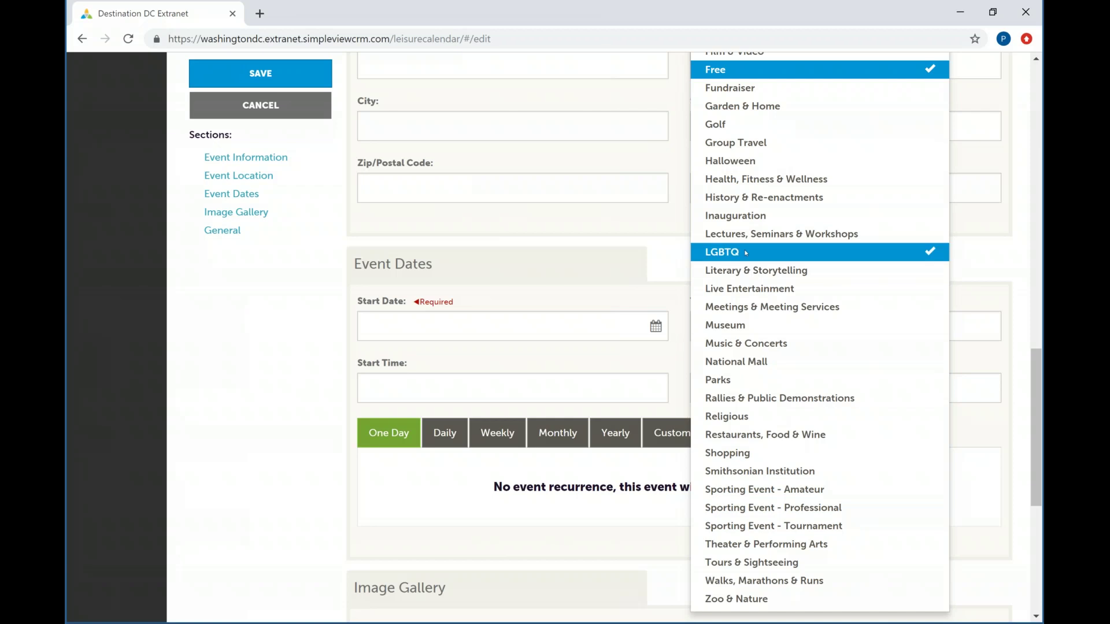
Deselect all the chosen event categories and close the category list.
{"action": "left_click", "coordinate": [746, 252]}
{"action": "left_click", "coordinate": [722, 69]}
{"action": "scroll", "coordinate": [749, 197], "scroll_direction": "up", "scroll_amount": 4}
{"action": "left_click", "coordinate": [736, 177]}
{"action": "left_click", "coordinate": [715, 68]}
{"action": "scroll", "coordinate": [737, 151], "scroll_direction": "up", "scroll_amount": 3}
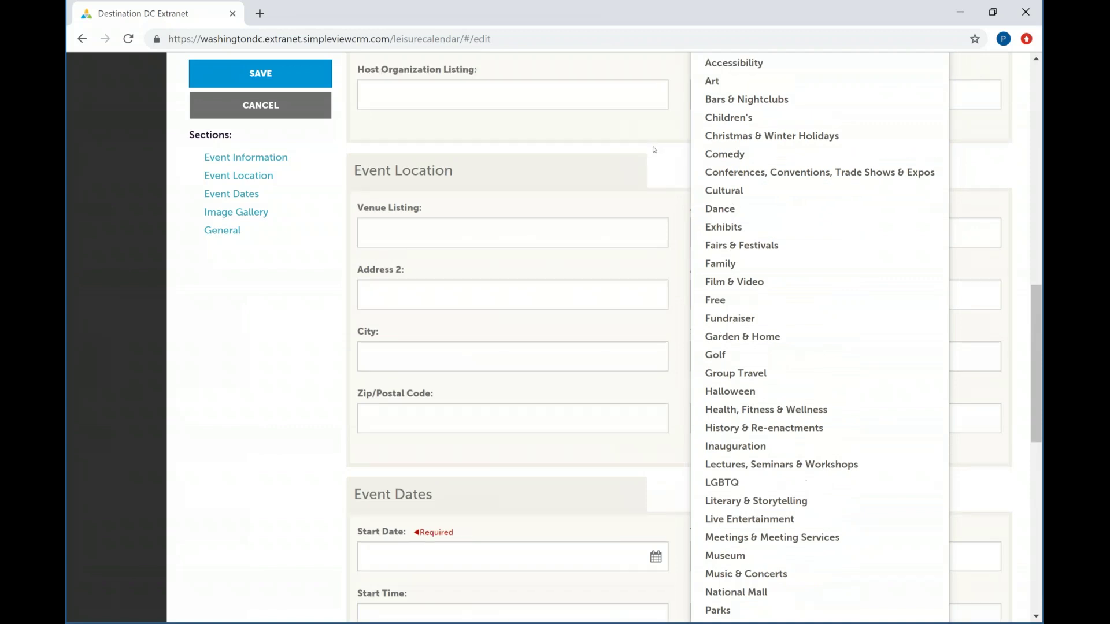
{"action": "left_click", "coordinate": [737, 149]}
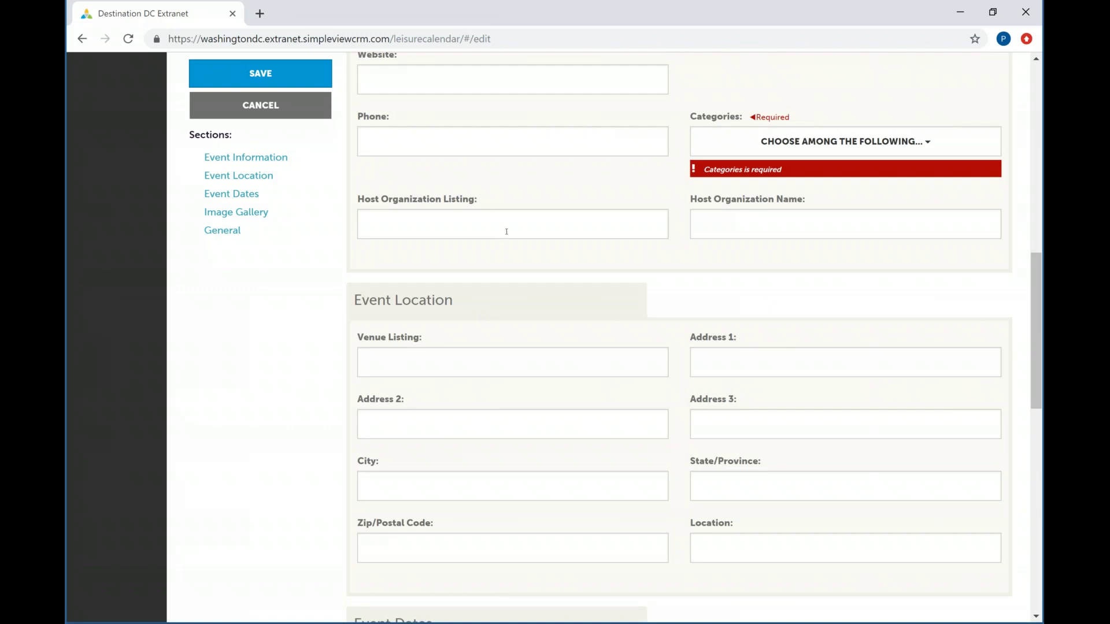
Enter Test Restaurant as the event's host organization listing.
{"action": "scroll", "coordinate": [506, 234], "scroll_direction": "up", "scroll_amount": 10}
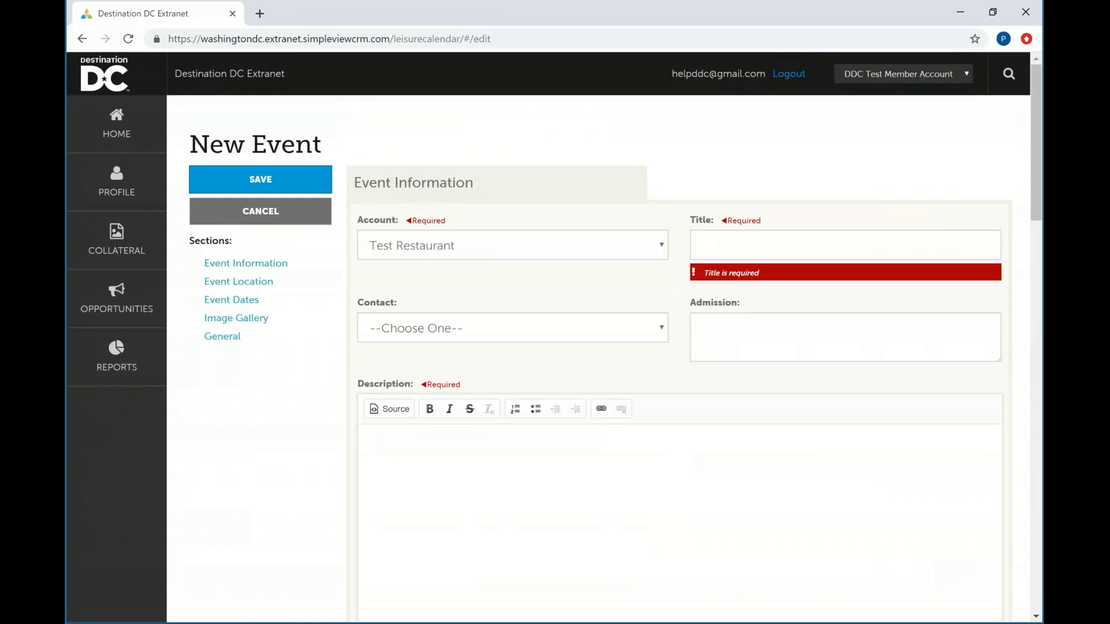
{"action": "scroll", "coordinate": [466, 284], "scroll_direction": "down", "scroll_amount": 10}
{"action": "scroll", "coordinate": [467, 284], "scroll_direction": "up", "scroll_amount": 3}
{"action": "left_click", "coordinate": [432, 228]}
{"action": "type", "text": "Test "}
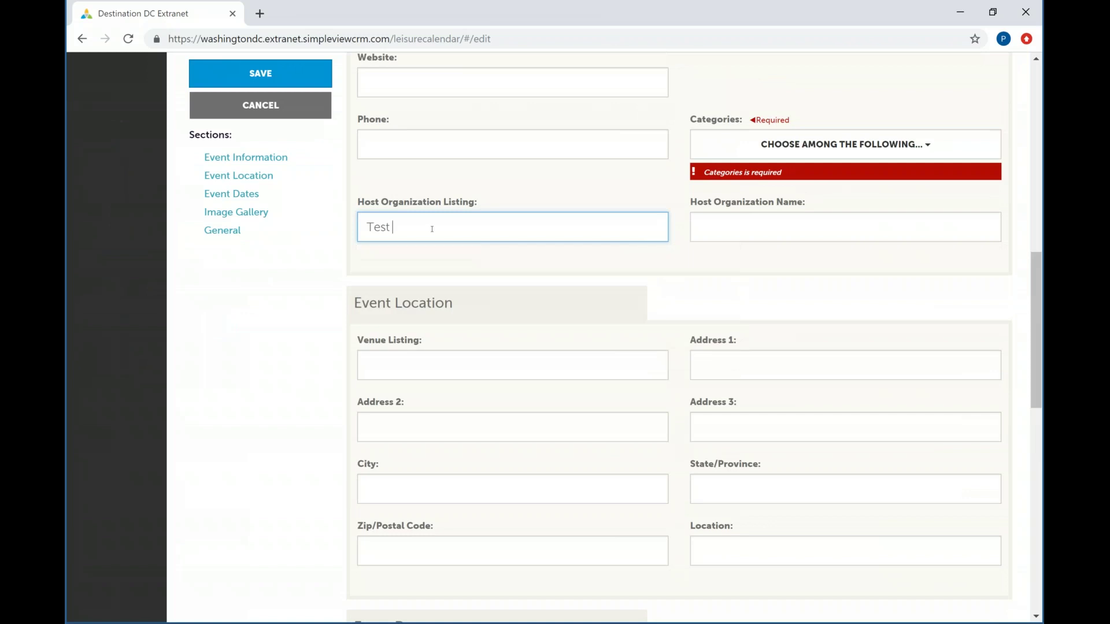
{"action": "type", "text": "Restaurant"}
{"action": "scroll", "coordinate": [432, 228], "scroll_direction": "up", "scroll_amount": 10}
{"action": "right_click", "coordinate": [431, 229]}
{"action": "left_click", "coordinate": [420, 246]}
{"action": "left_click", "coordinate": [420, 247]}
{"action": "scroll", "coordinate": [419, 243], "scroll_direction": "down", "scroll_amount": 7}
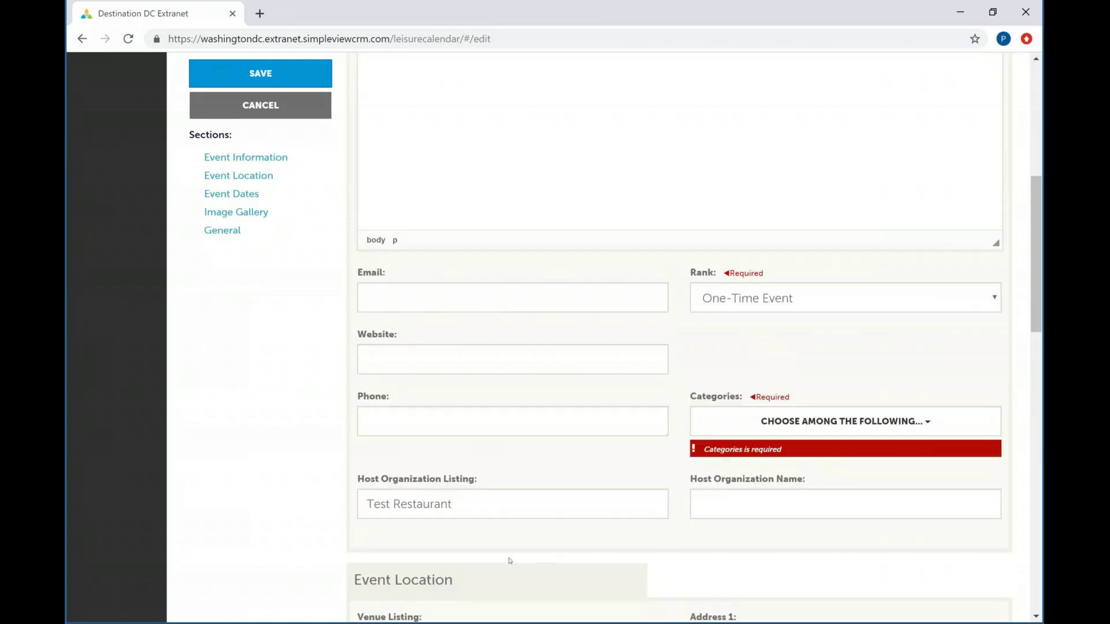
Start filling in the host organization name, and clear both the name and the host organization listing.
{"action": "left_click", "coordinate": [718, 518]}
{"action": "type", "text": "Tes"}
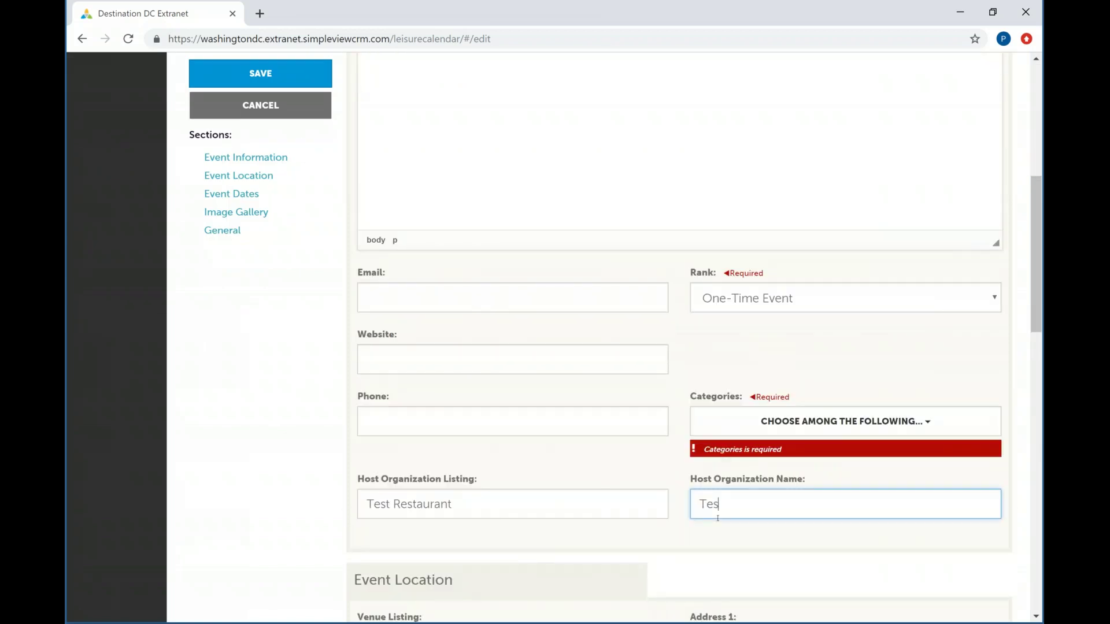
{"action": "key", "text": "BackSpace"}
{"action": "key", "text": "BackSpace"}
{"action": "left_click", "coordinate": [490, 490]}
{"action": "key", "text": "BackSpace"}
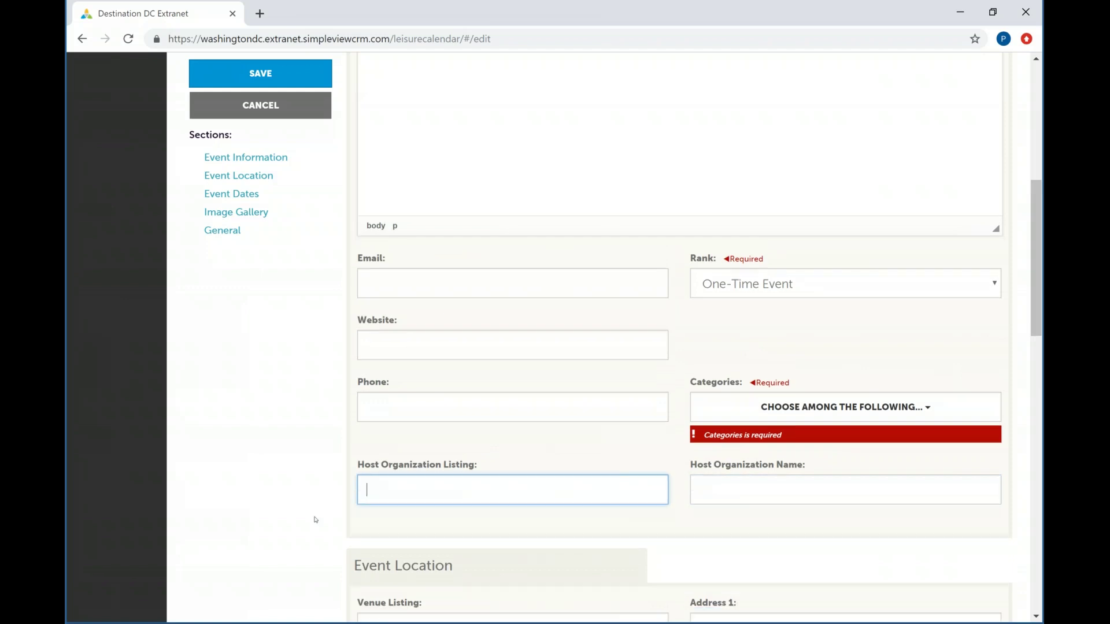
Try searching for the test restaurant as the venue listing in the event location, and clear the field again.
{"action": "scroll", "coordinate": [315, 520], "scroll_direction": "down", "scroll_amount": 5}
{"action": "left_click", "coordinate": [455, 360]}
{"action": "type", "text": "Test Rest"}
{"action": "key", "text": "BackSpace"}
{"action": "key", "text": "BackSpace"}
{"action": "key", "text": "BackSpace"}
{"action": "key", "text": "BackSpace"}
{"action": "key", "text": "BackSpace"}
{"action": "key", "text": "BackSpace"}
{"action": "key", "text": "BackSpace"}
{"action": "key", "text": "BackSpace"}
{"action": "key", "text": "BackSpace"}
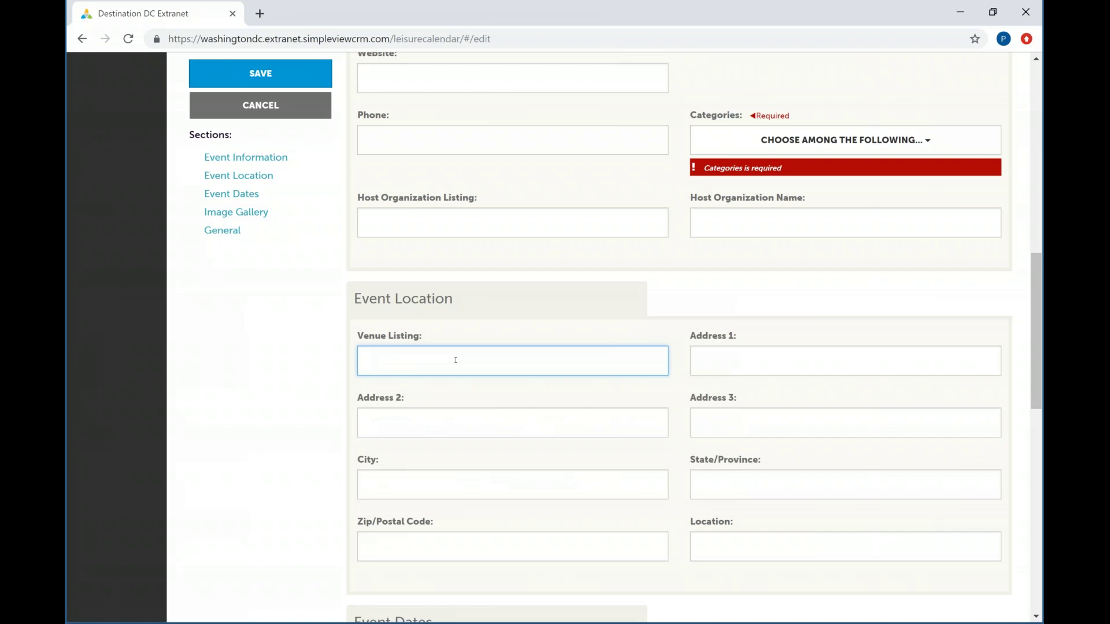
{"action": "left_click", "coordinate": [293, 446]}
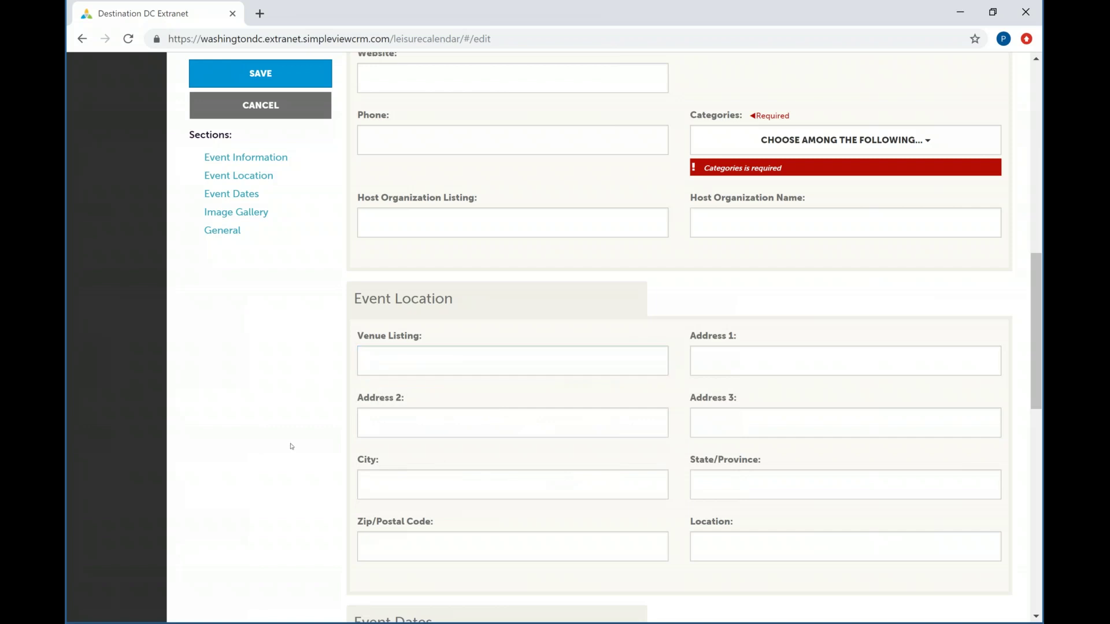
Review the event date fields, the daily and weekly recurrence choices, and the list of weekdays for weekly recurrence.
{"action": "scroll", "coordinate": [292, 445], "scroll_direction": "down", "scroll_amount": 7}
{"action": "left_click", "coordinate": [490, 301]}
{"action": "left_click", "coordinate": [264, 321]}
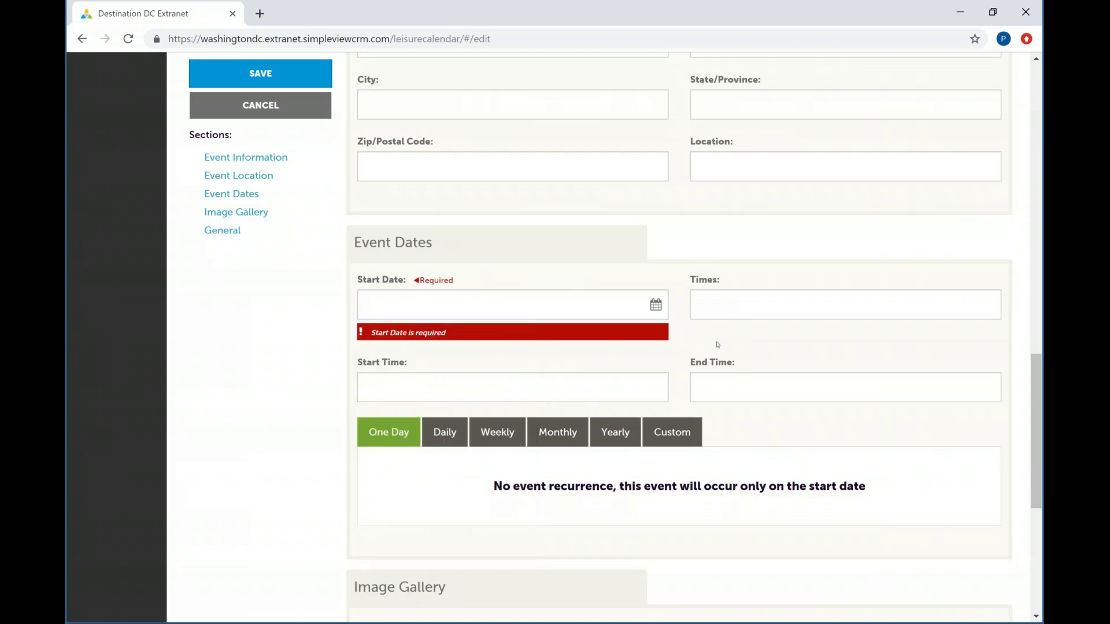
{"action": "left_click", "coordinate": [617, 303]}
{"action": "left_click", "coordinate": [446, 441]}
{"action": "left_click", "coordinate": [506, 425]}
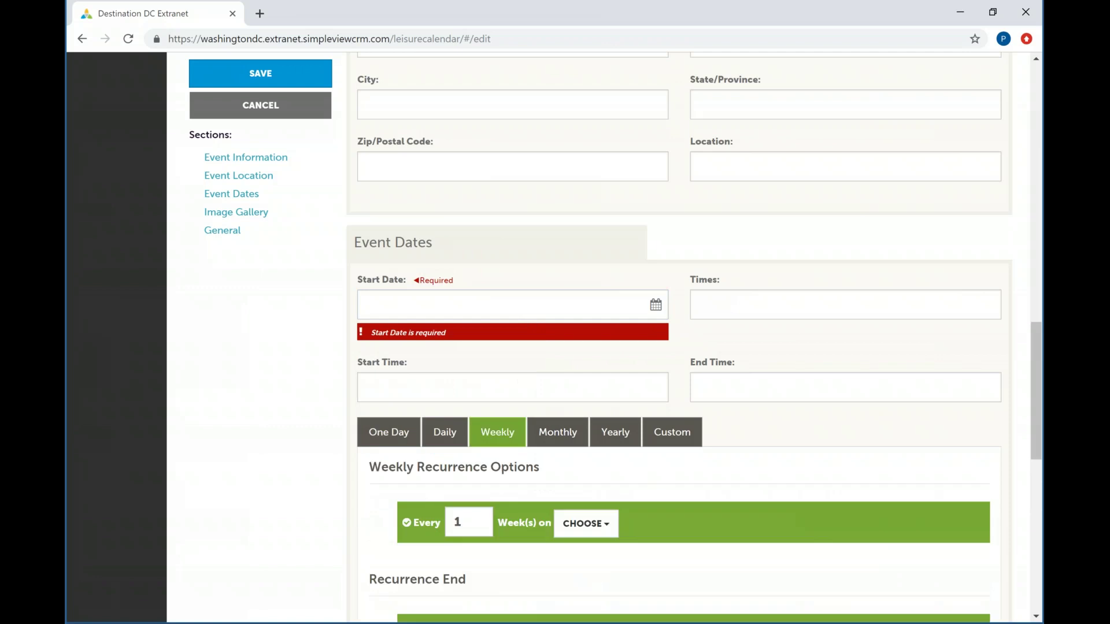
{"action": "scroll", "coordinate": [506, 425], "scroll_direction": "down", "scroll_amount": 2}
{"action": "scroll", "coordinate": [496, 441], "scroll_direction": "down", "scroll_amount": 1}
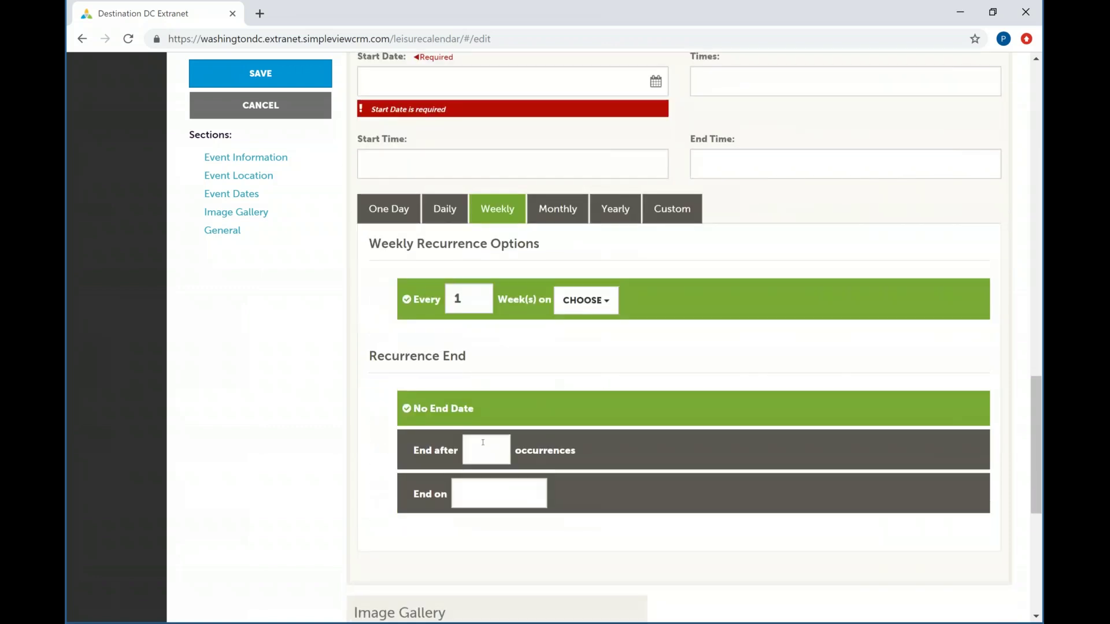
{"action": "left_click", "coordinate": [580, 300]}
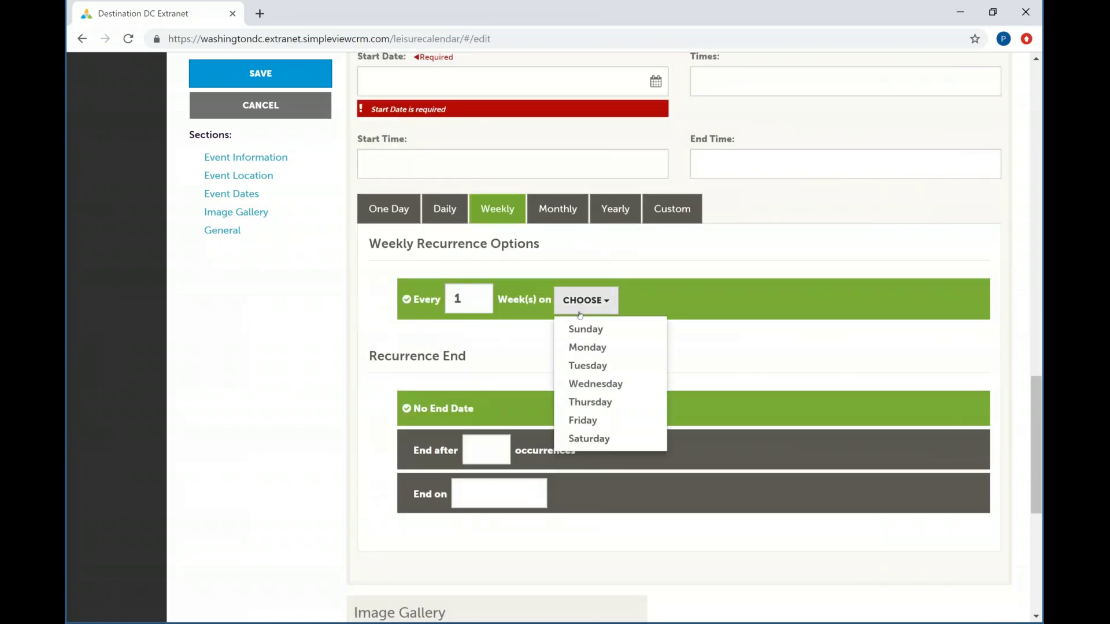
{"action": "left_click", "coordinate": [449, 377]}
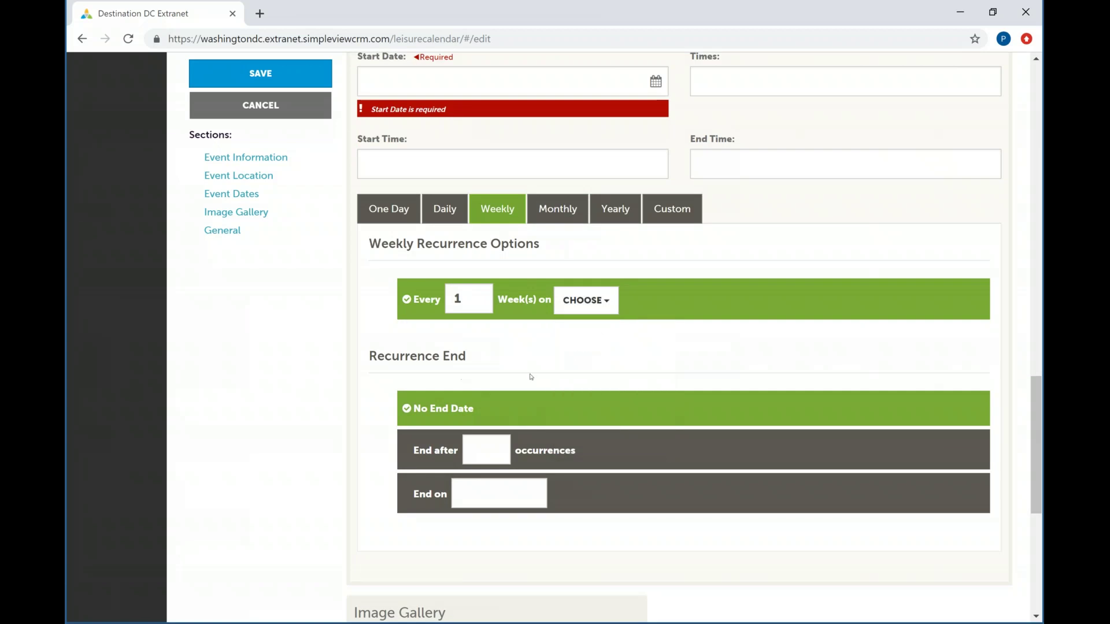
Set the weekly recurrence interval to 6 and the event's start date to 03/13/2019.
{"action": "double_click", "coordinate": [459, 298]}
{"action": "type", "text": "6"}
{"action": "left_click", "coordinate": [307, 363]}
{"action": "left_click", "coordinate": [432, 77]}
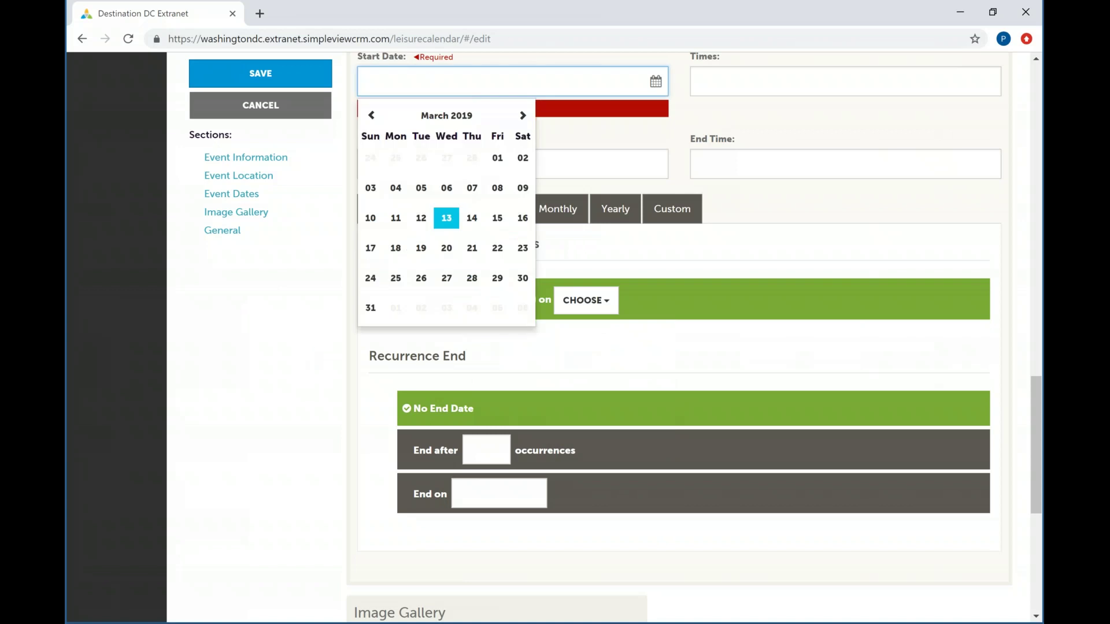
{"action": "left_click", "coordinate": [447, 219]}
Try Friday, Saturday and Sunday as weekly recurrence days, and deselect them all again.
{"action": "left_click", "coordinate": [589, 282]}
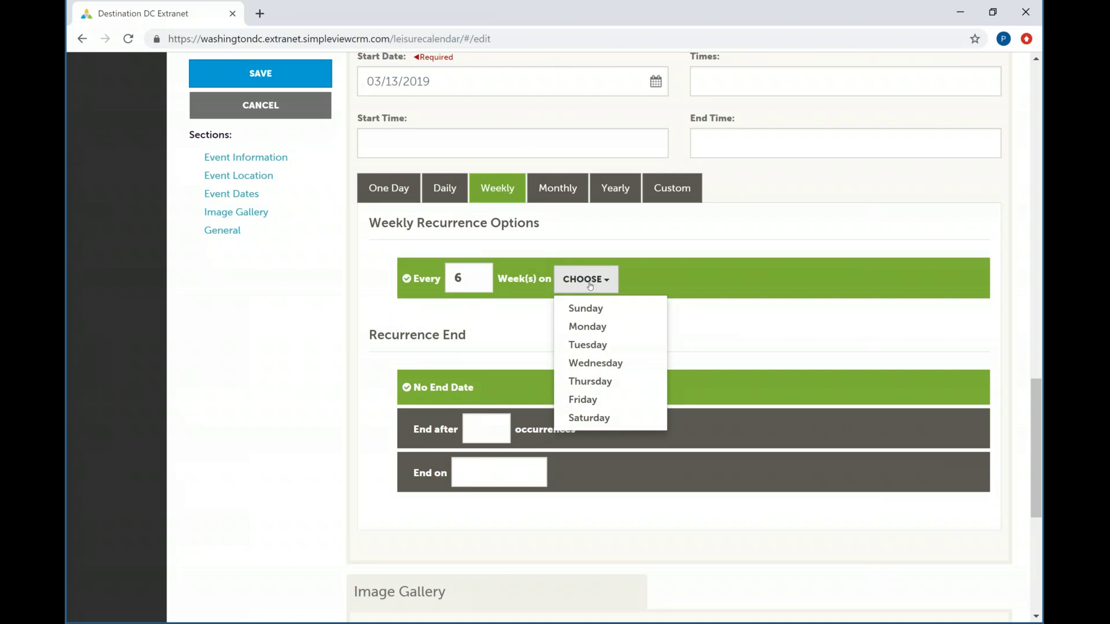
{"action": "left_click", "coordinate": [581, 400]}
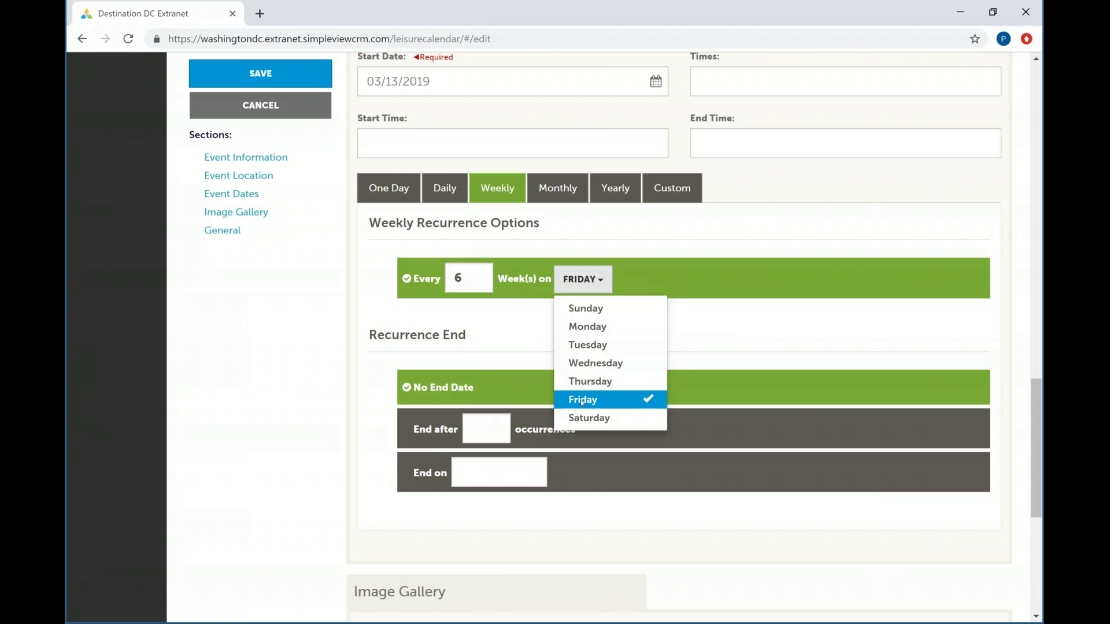
{"action": "left_click", "coordinate": [582, 401]}
{"action": "left_click", "coordinate": [584, 417]}
{"action": "left_click", "coordinate": [571, 307]}
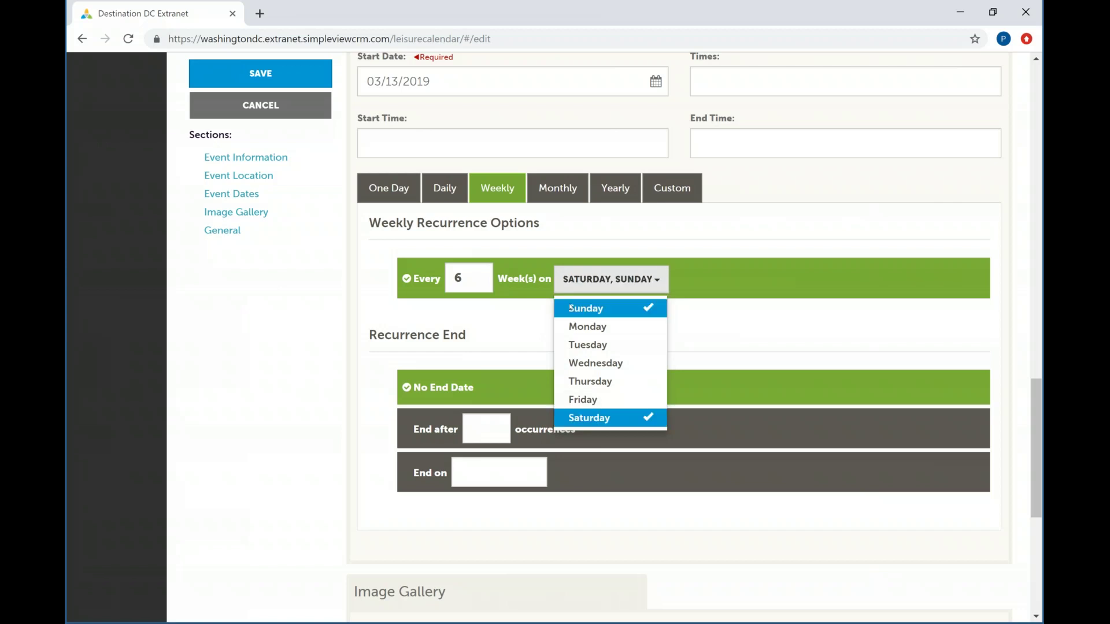
{"action": "left_click", "coordinate": [570, 307]}
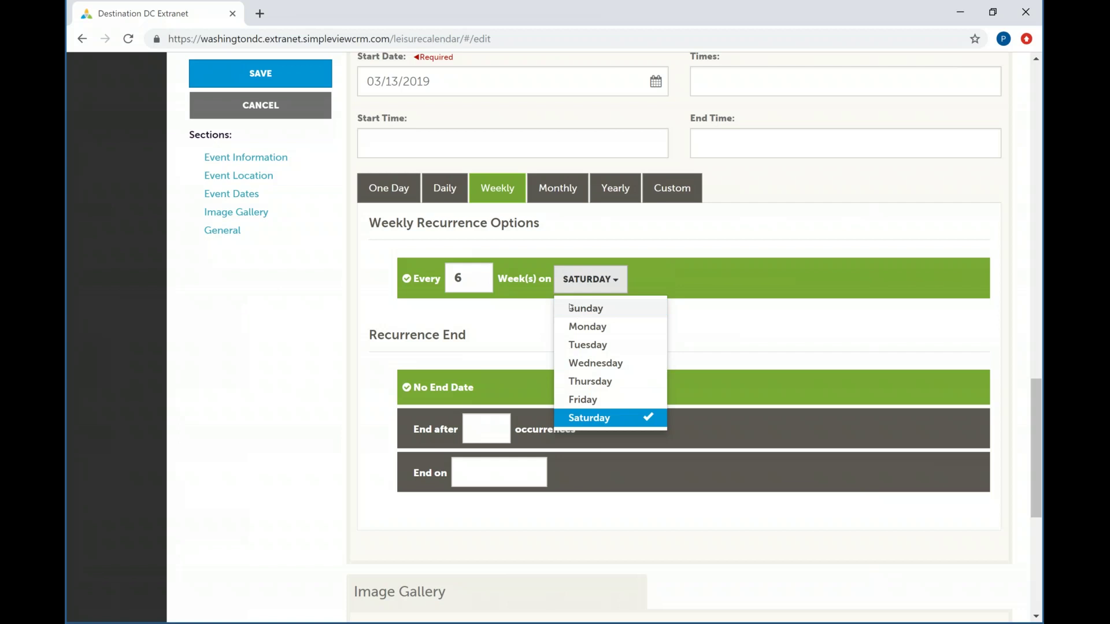
{"action": "left_click", "coordinate": [626, 418]}
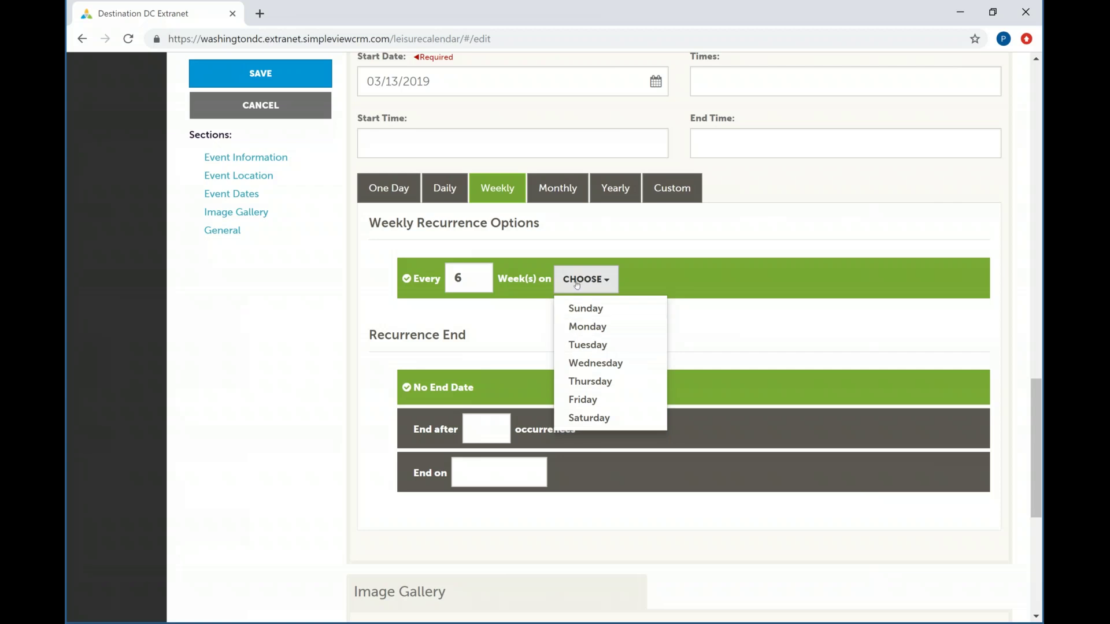
Switch the event to monthly recurrence and set its weekday pattern to the 1st Monday.
{"action": "left_click", "coordinate": [549, 193]}
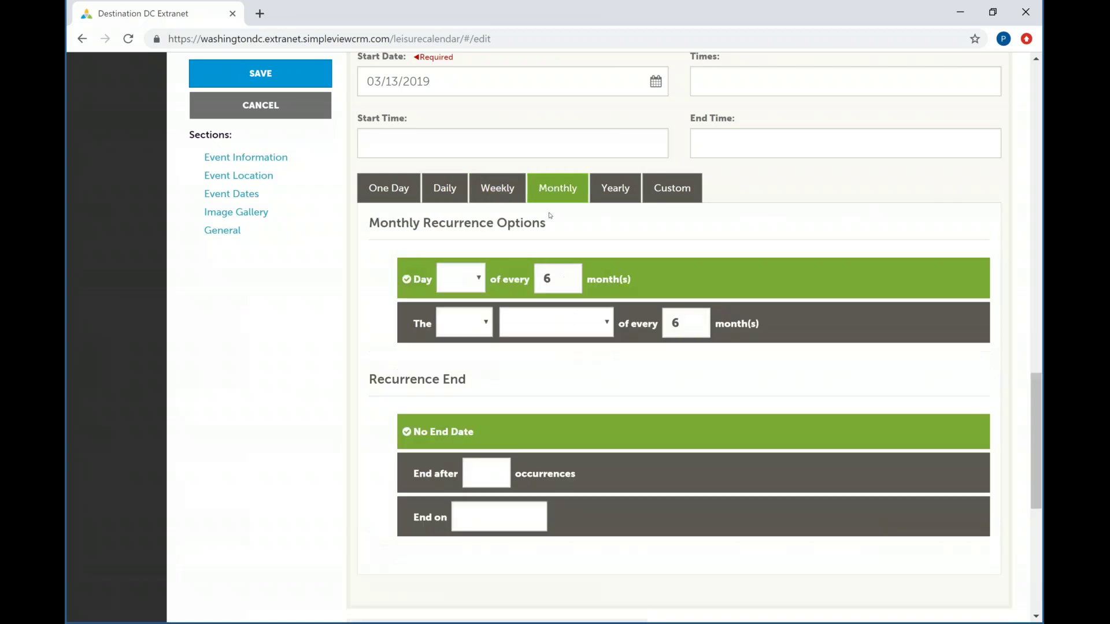
{"action": "left_click", "coordinate": [457, 318]}
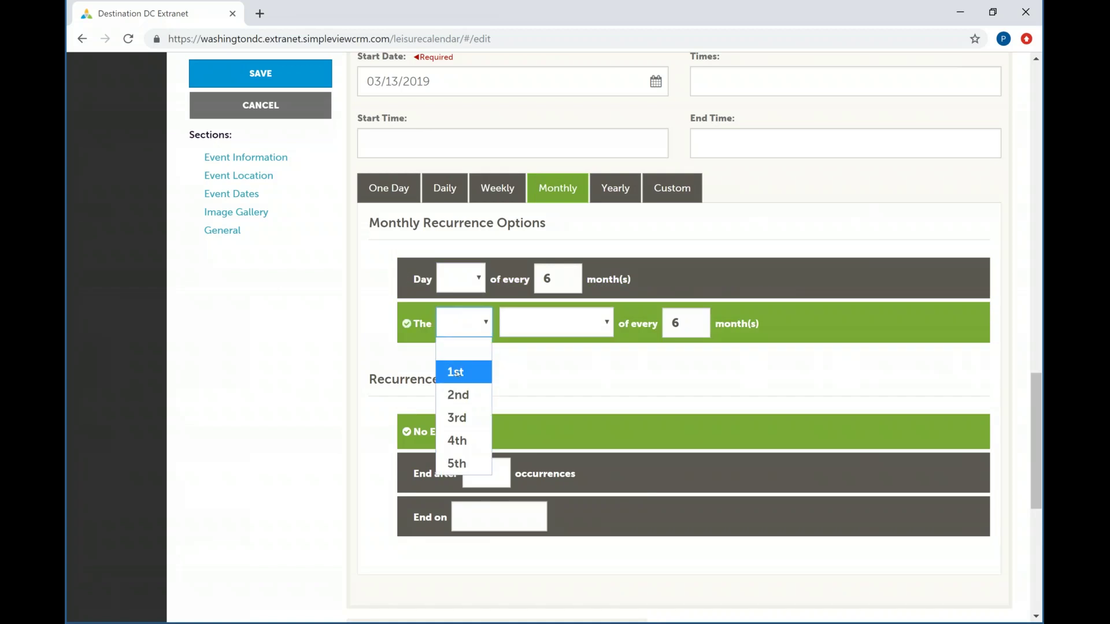
{"action": "left_click", "coordinate": [457, 372]}
{"action": "left_click", "coordinate": [554, 322]}
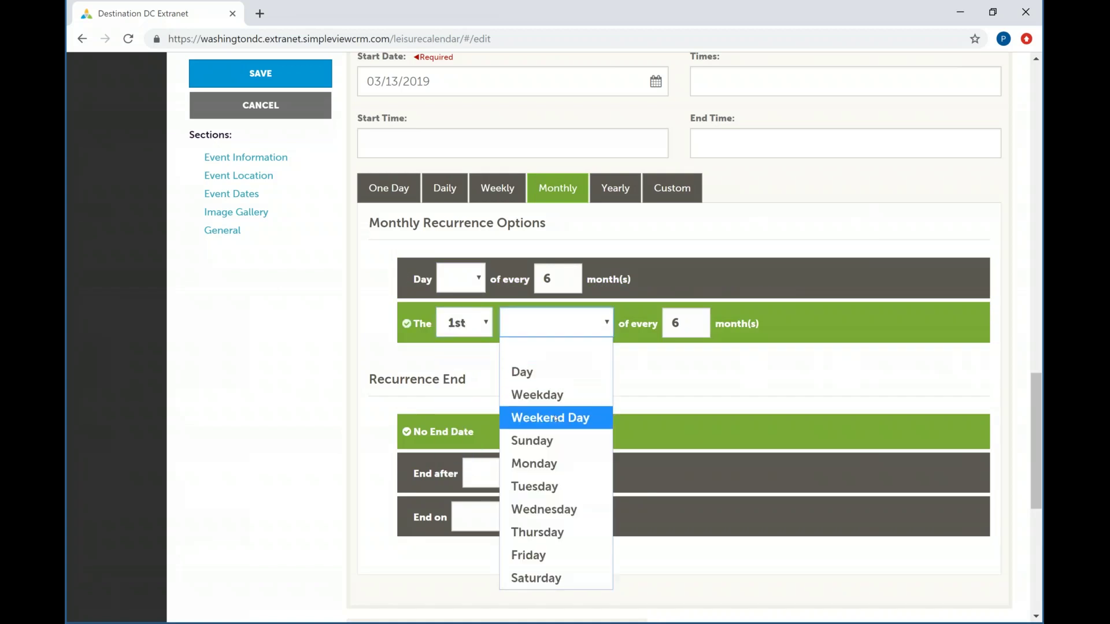
{"action": "left_click", "coordinate": [556, 464]}
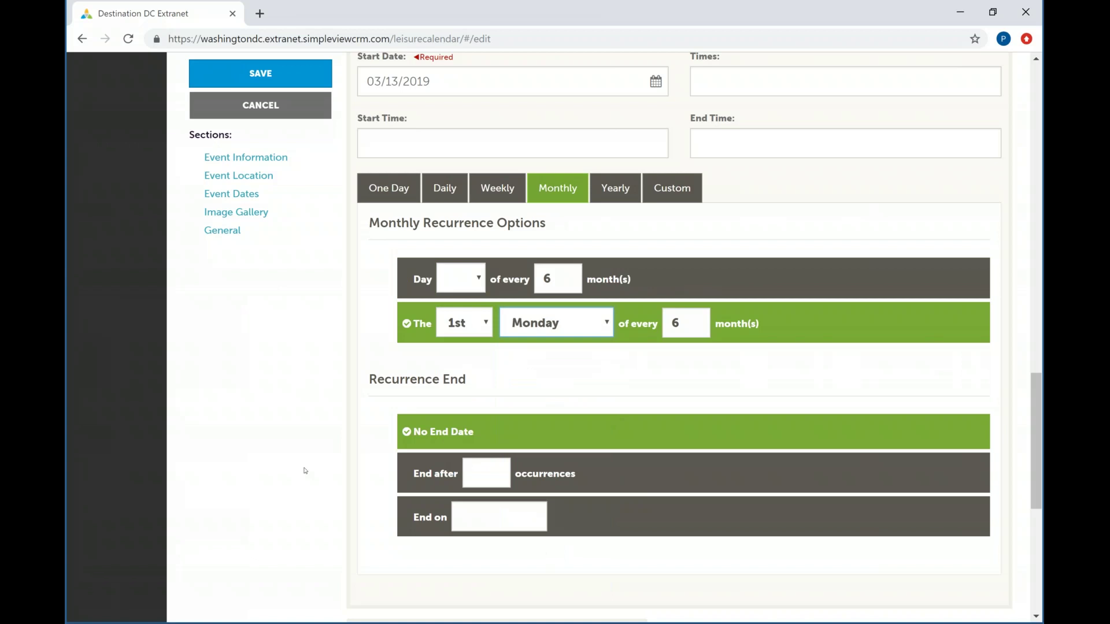
Switch the monthly recurrence to the day-of-month option and check its list of days without choosing one.
{"action": "left_click", "coordinate": [463, 285]}
{"action": "left_click", "coordinate": [349, 331]}
{"action": "left_click", "coordinate": [478, 279]}
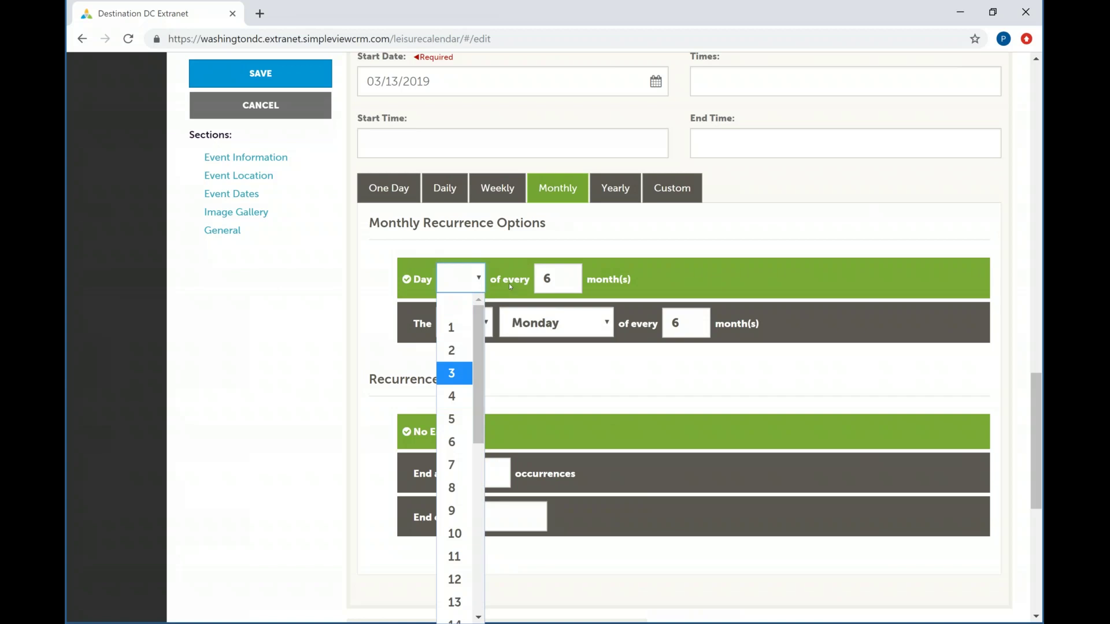
{"action": "left_click", "coordinate": [478, 282]}
Check the End after option and switch the recurrence end to End on, leaving its date blank.
{"action": "scroll", "coordinate": [487, 418], "scroll_direction": "down", "scroll_amount": 2}
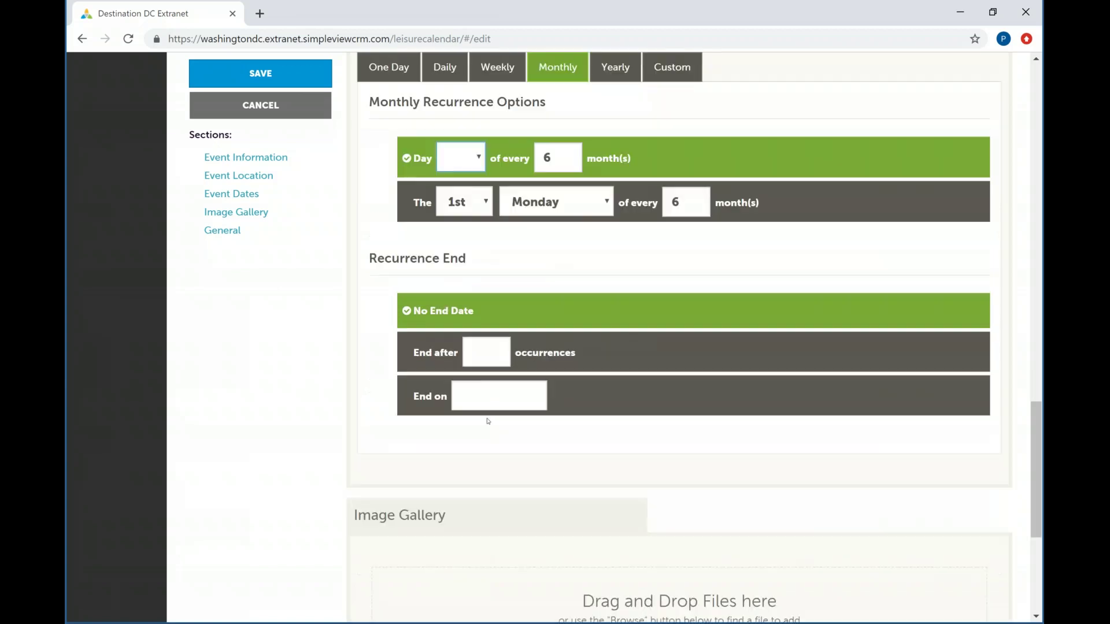
{"action": "scroll", "coordinate": [488, 422], "scroll_direction": "up", "scroll_amount": 1}
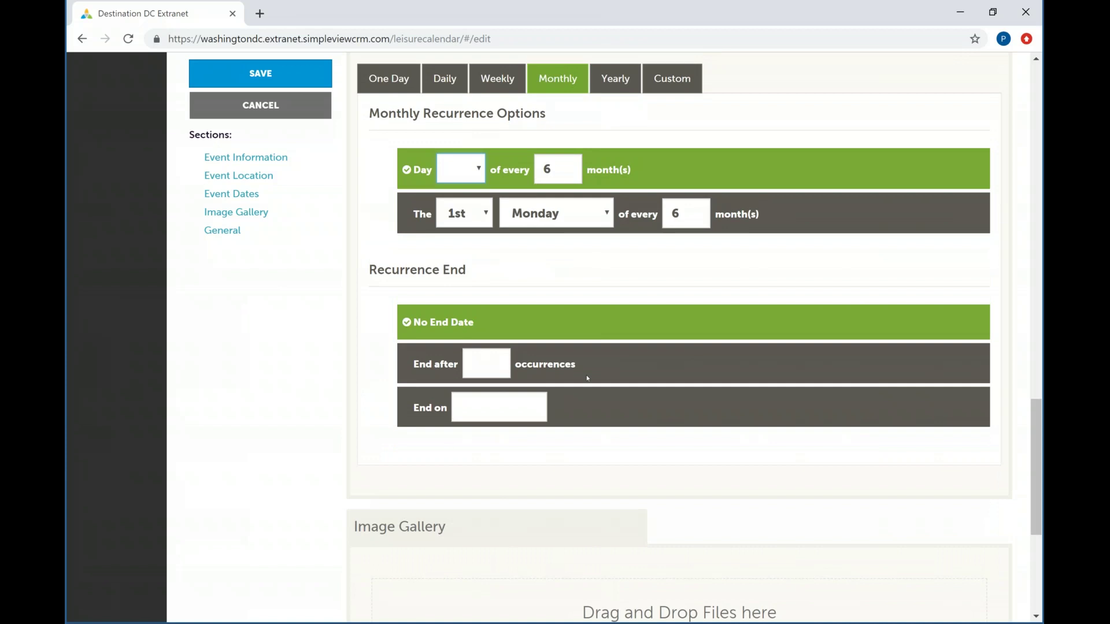
{"action": "left_click", "coordinate": [484, 370]}
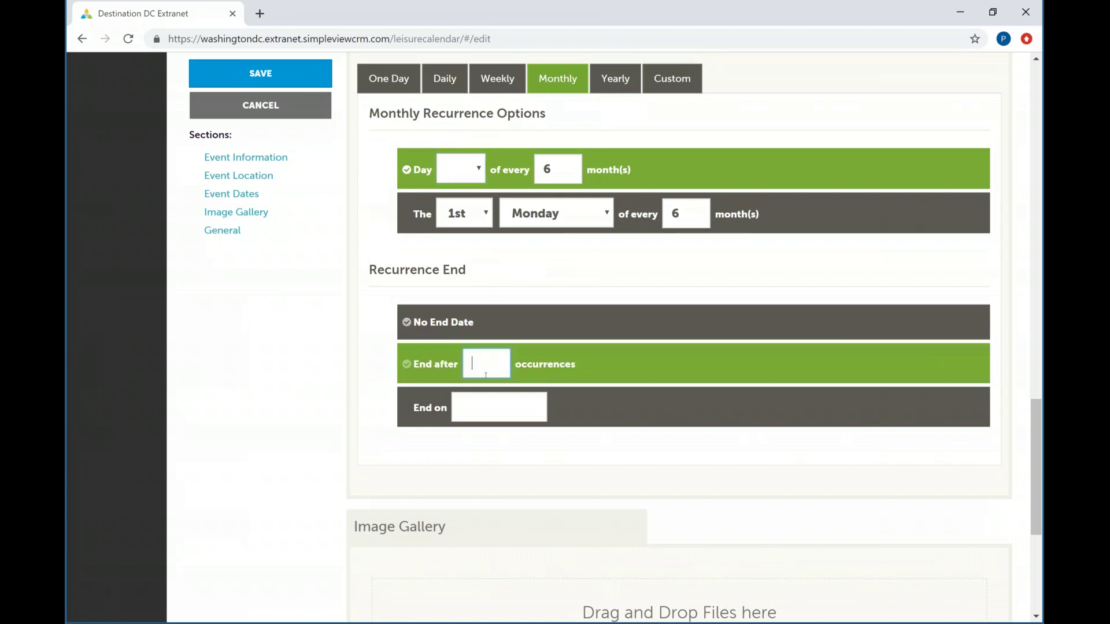
{"action": "left_click", "coordinate": [477, 402]}
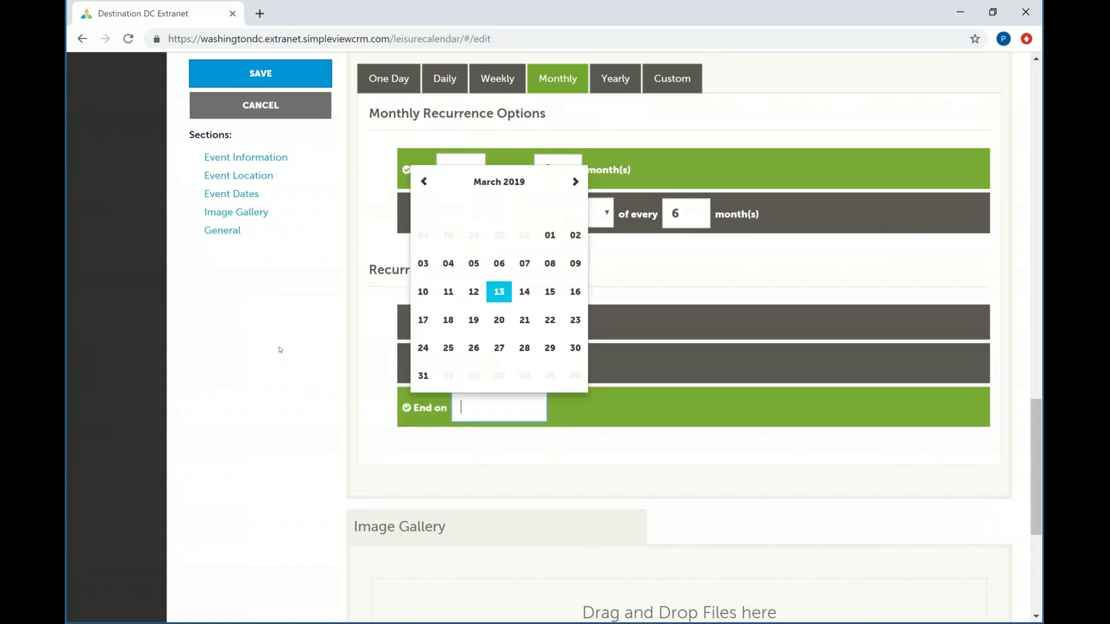
{"action": "left_click", "coordinate": [278, 349]}
Set the event's season to Winter and Spring in the general section.
{"action": "scroll", "coordinate": [277, 352], "scroll_direction": "down", "scroll_amount": 4}
{"action": "scroll", "coordinate": [277, 352], "scroll_direction": "down", "scroll_amount": 1}
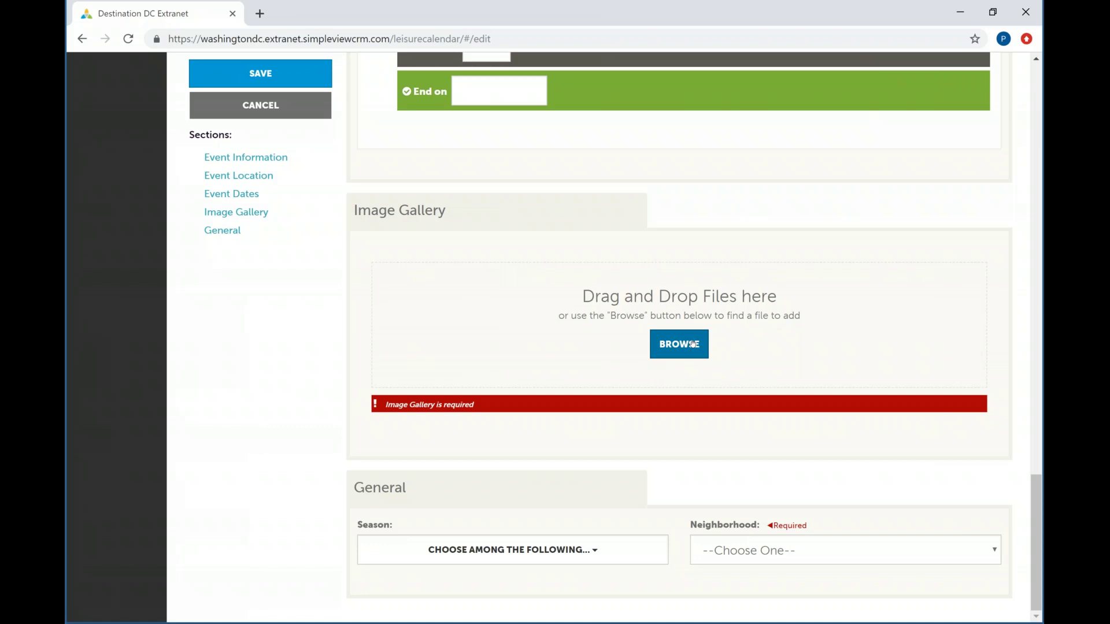
{"action": "left_click", "coordinate": [540, 558]}
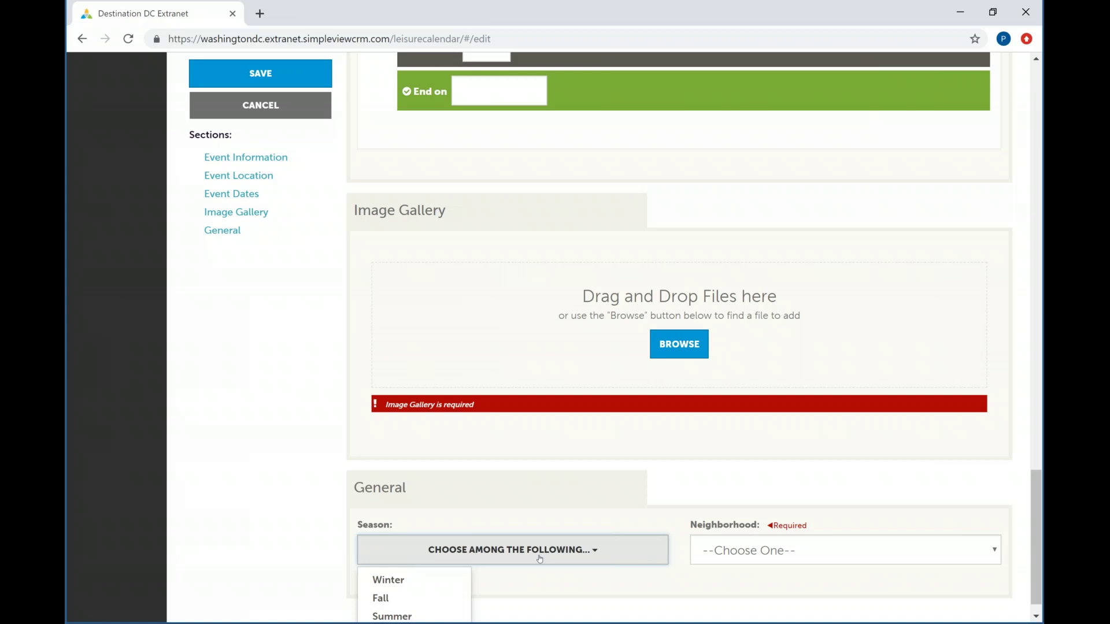
{"action": "left_click", "coordinate": [419, 575]}
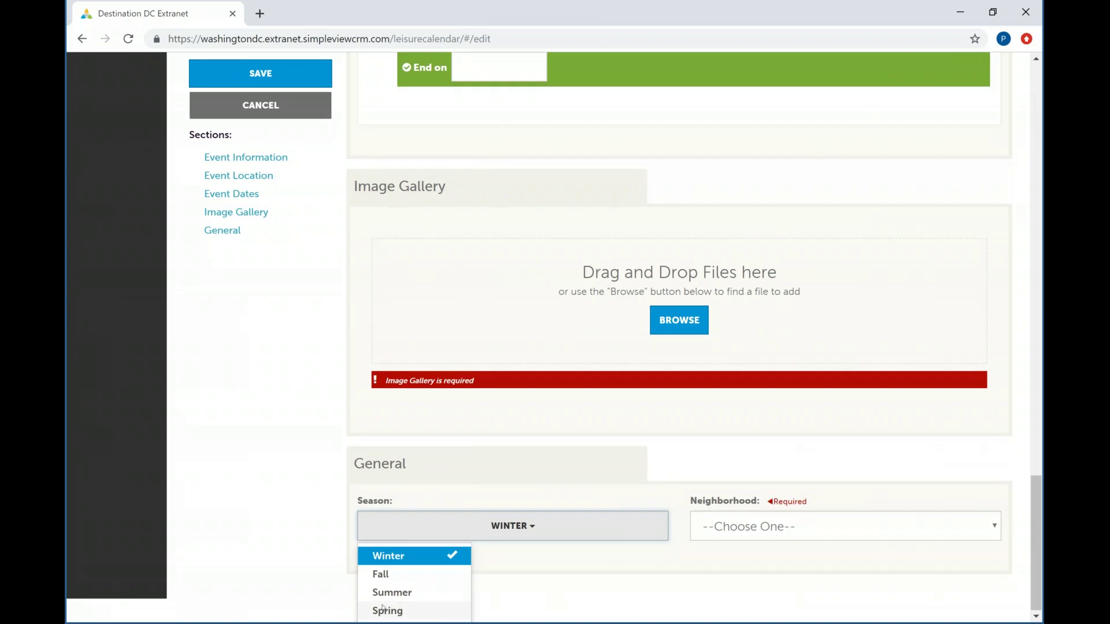
{"action": "left_click", "coordinate": [422, 611]}
{"action": "left_click", "coordinate": [640, 610]}
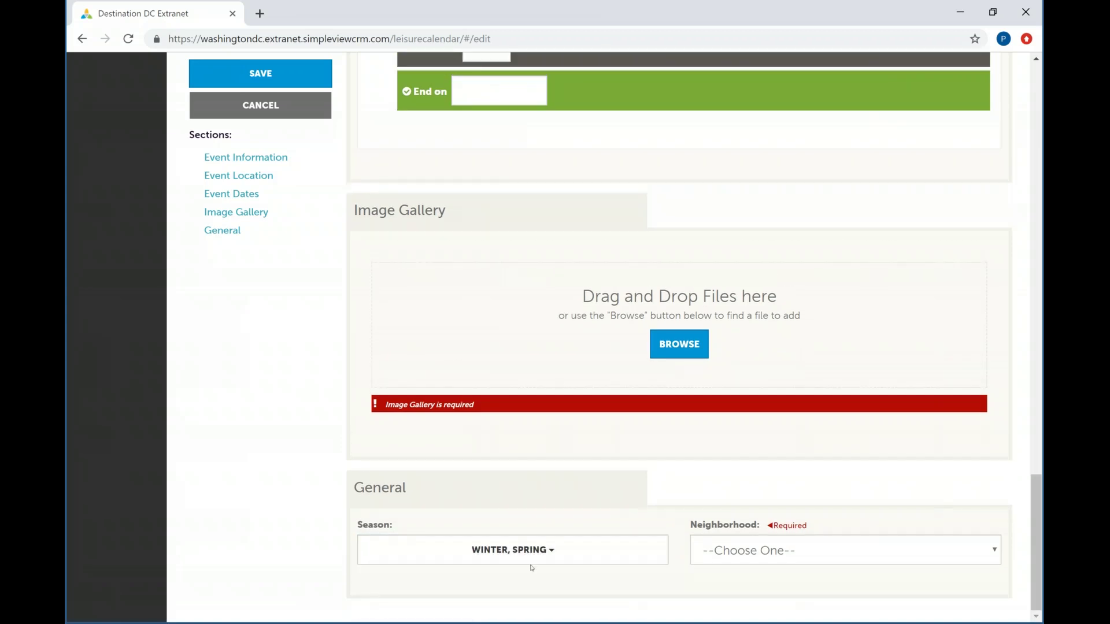
Look through the neighborhood list without choosing one, and return to the start of the new event form.
{"action": "left_click", "coordinate": [751, 552]}
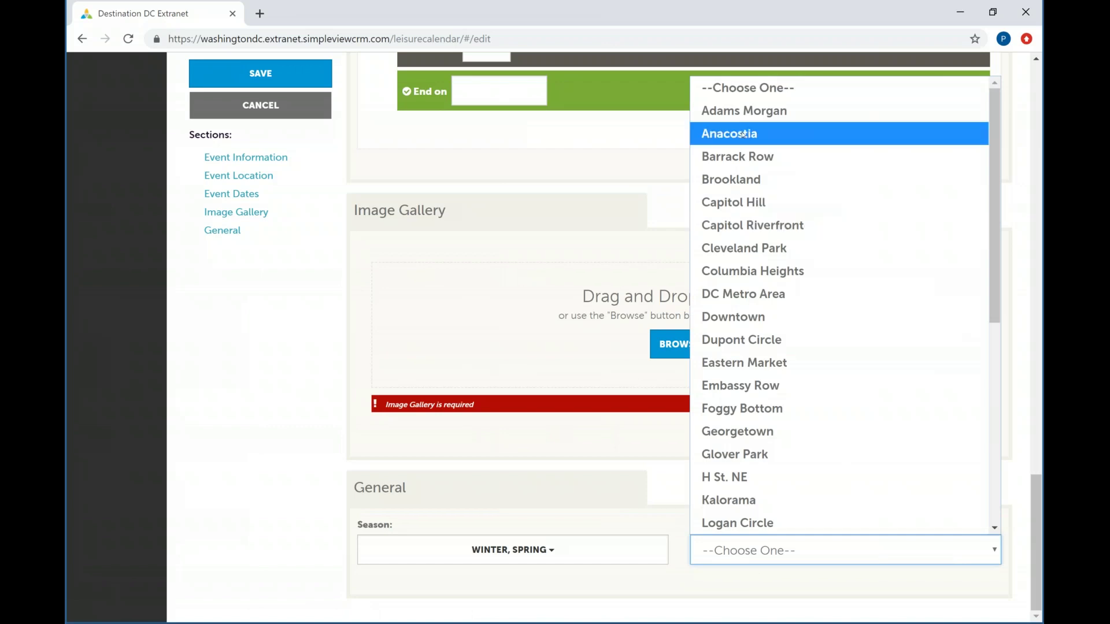
{"action": "scroll", "coordinate": [757, 467], "scroll_direction": "down", "scroll_amount": 6}
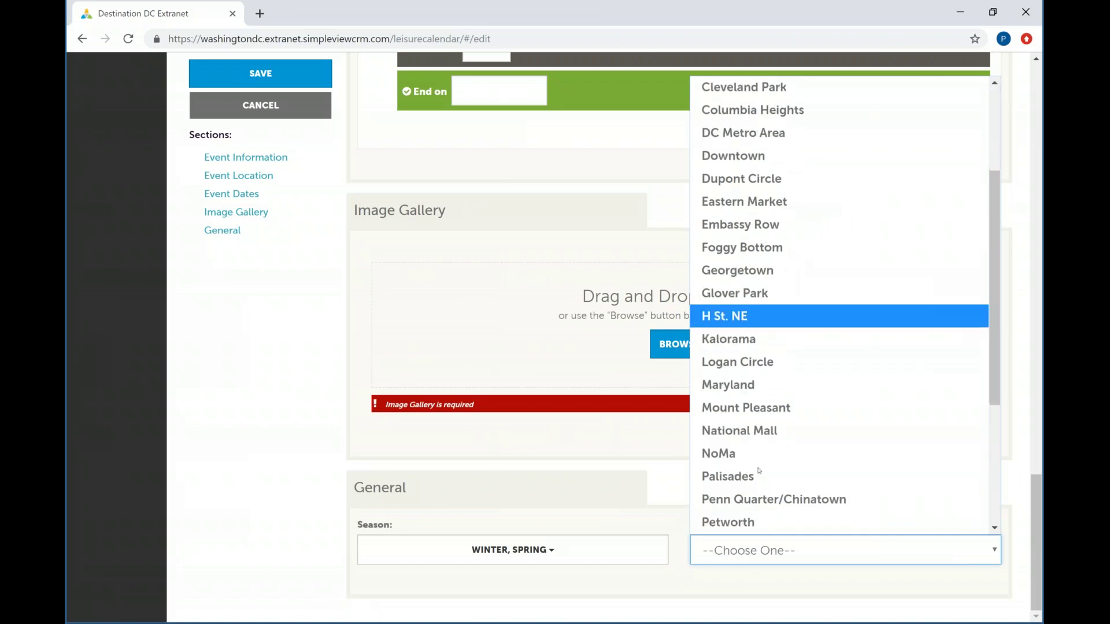
{"action": "left_click", "coordinate": [524, 490]}
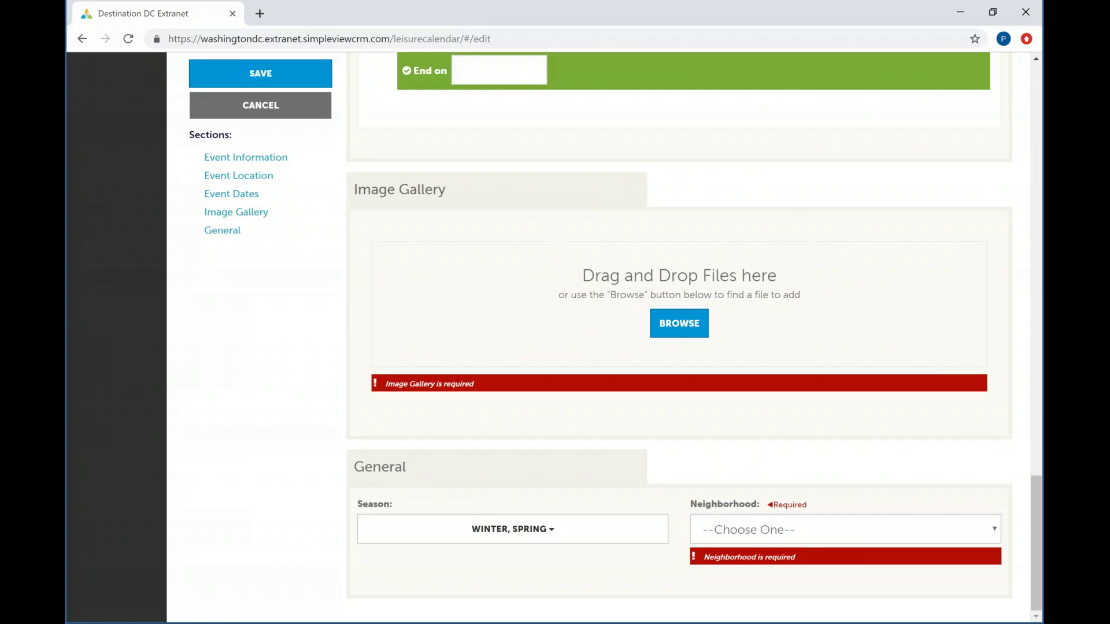
{"action": "scroll", "coordinate": [129, 265], "scroll_direction": "up", "scroll_amount": 20}
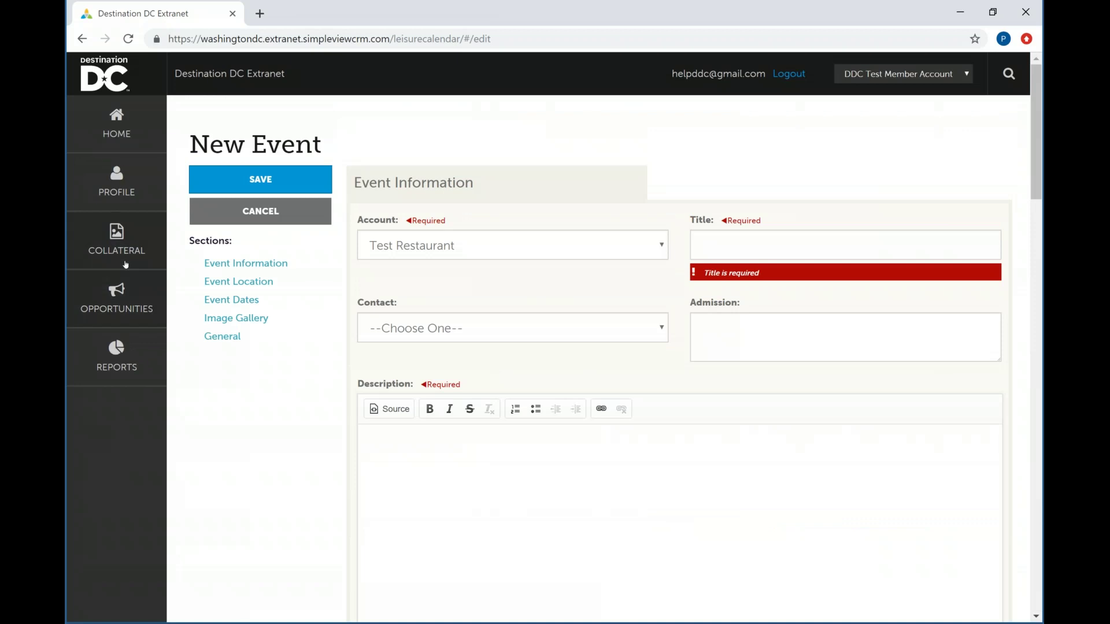
Open the media list among the collateral and start a new media record for Test Restaurant.
{"action": "left_click", "coordinate": [126, 262]}
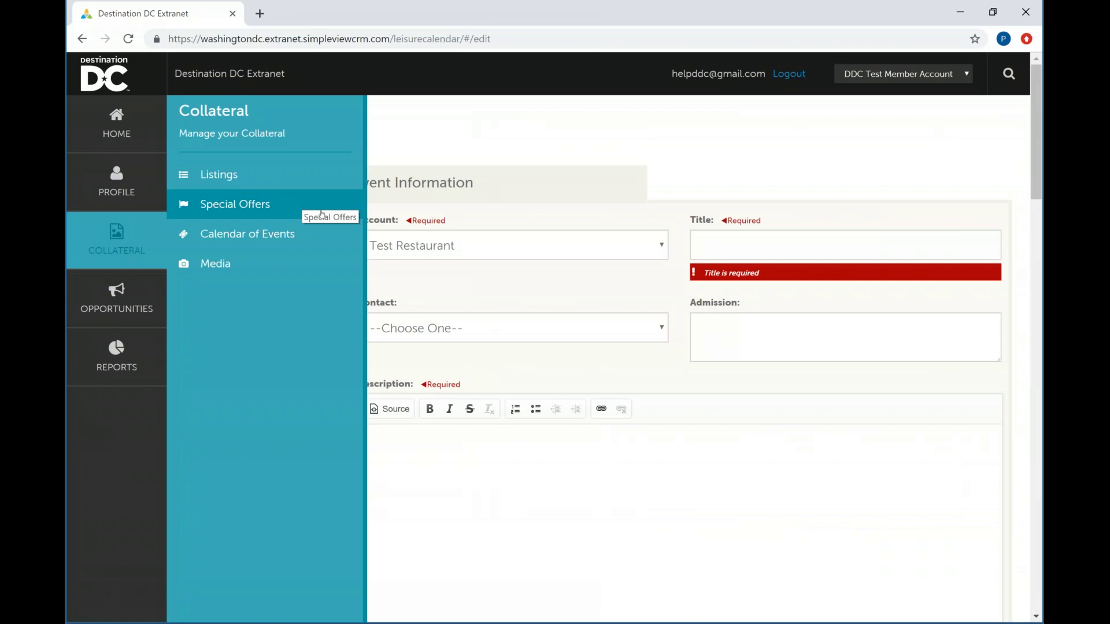
{"action": "left_click", "coordinate": [310, 263]}
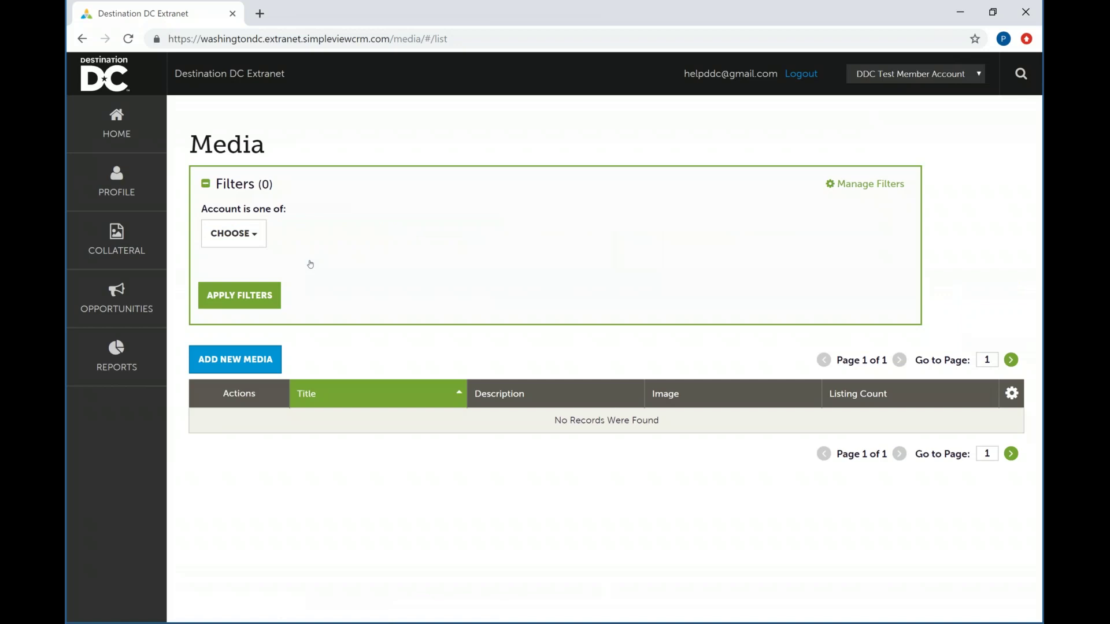
{"action": "left_click", "coordinate": [248, 363]}
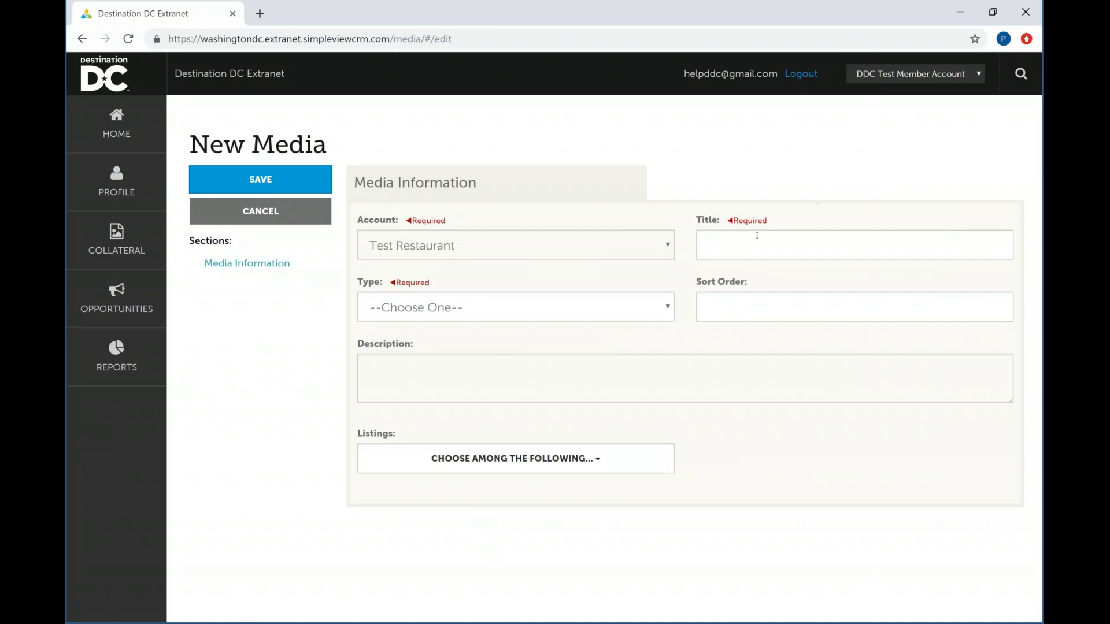
{"action": "left_click", "coordinate": [754, 238]}
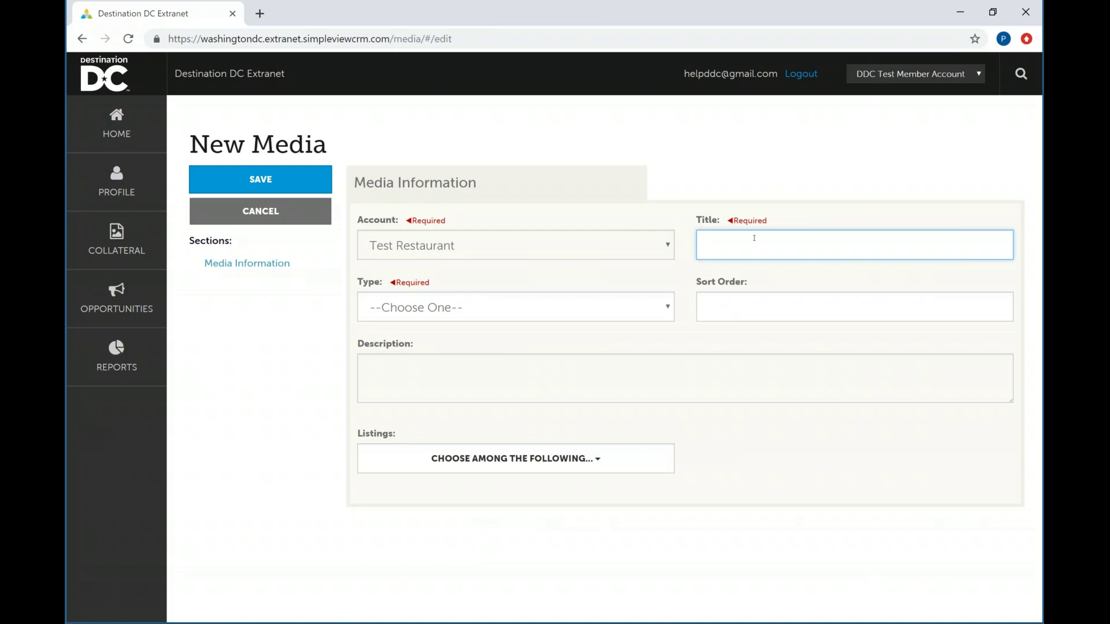
Try the media type Image, switch it to YouTube, and go to the required video link field.
{"action": "left_click", "coordinate": [606, 313]}
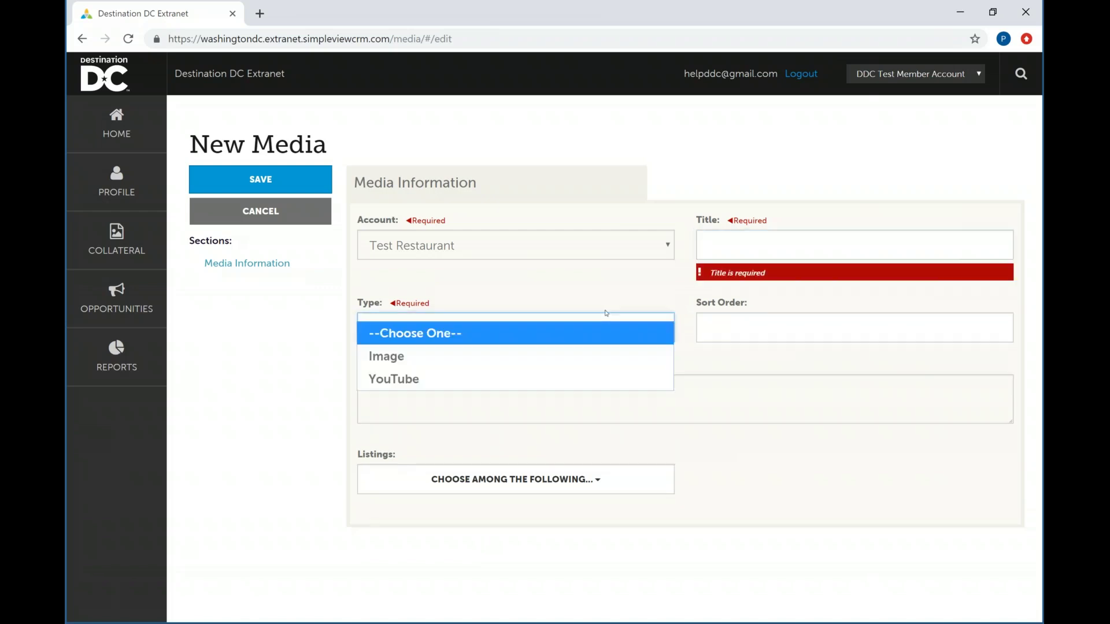
{"action": "left_click", "coordinate": [548, 357]}
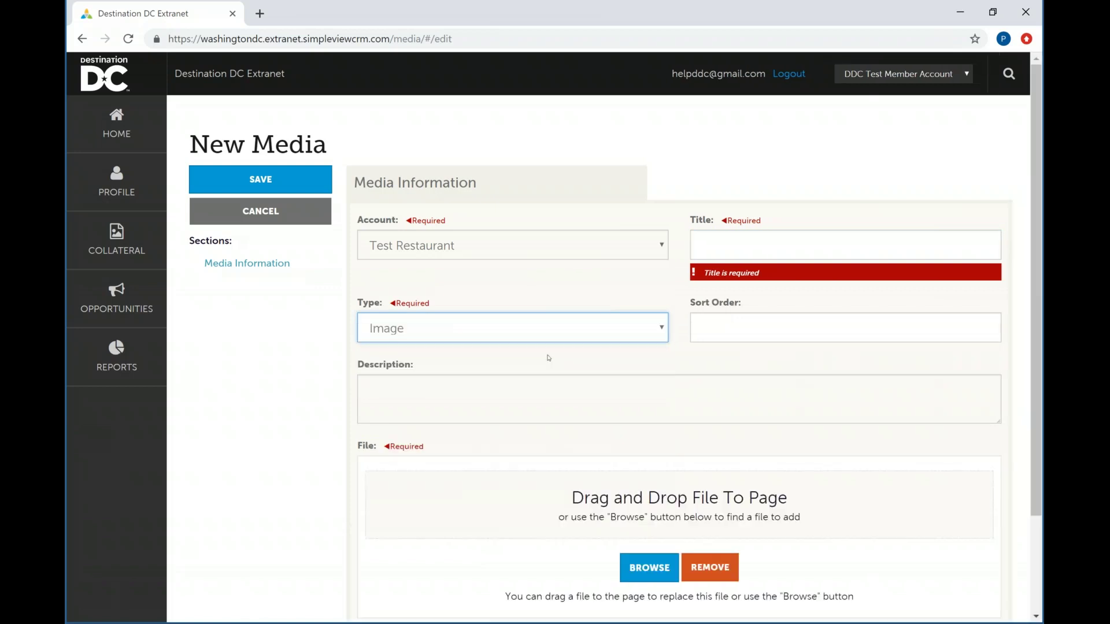
{"action": "left_click", "coordinate": [518, 332]}
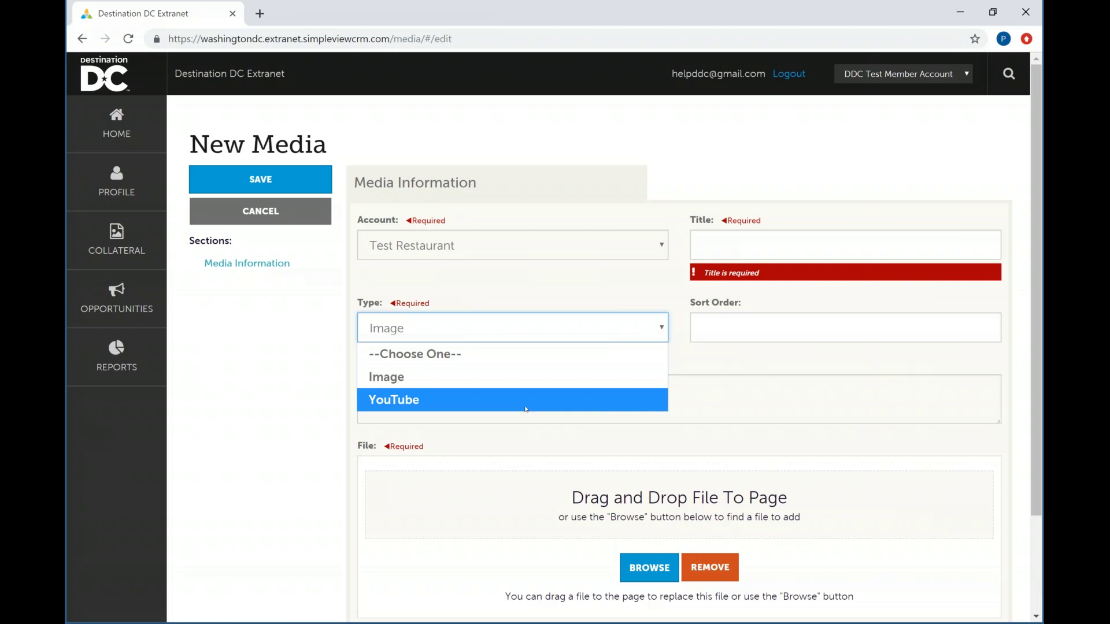
{"action": "left_click", "coordinate": [397, 399]}
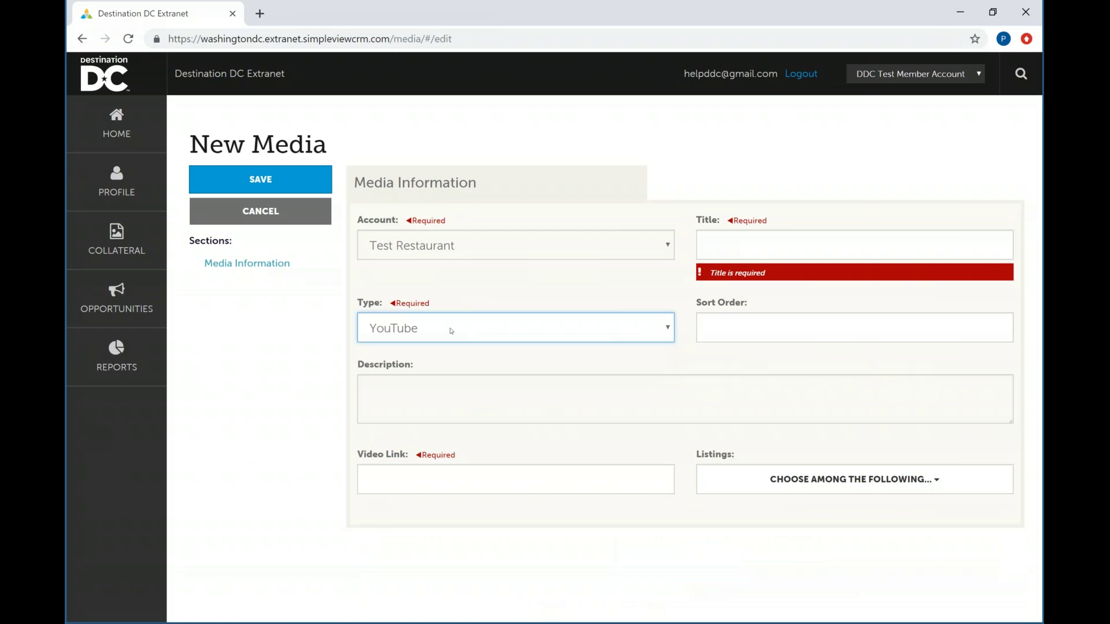
{"action": "left_click", "coordinate": [417, 481]}
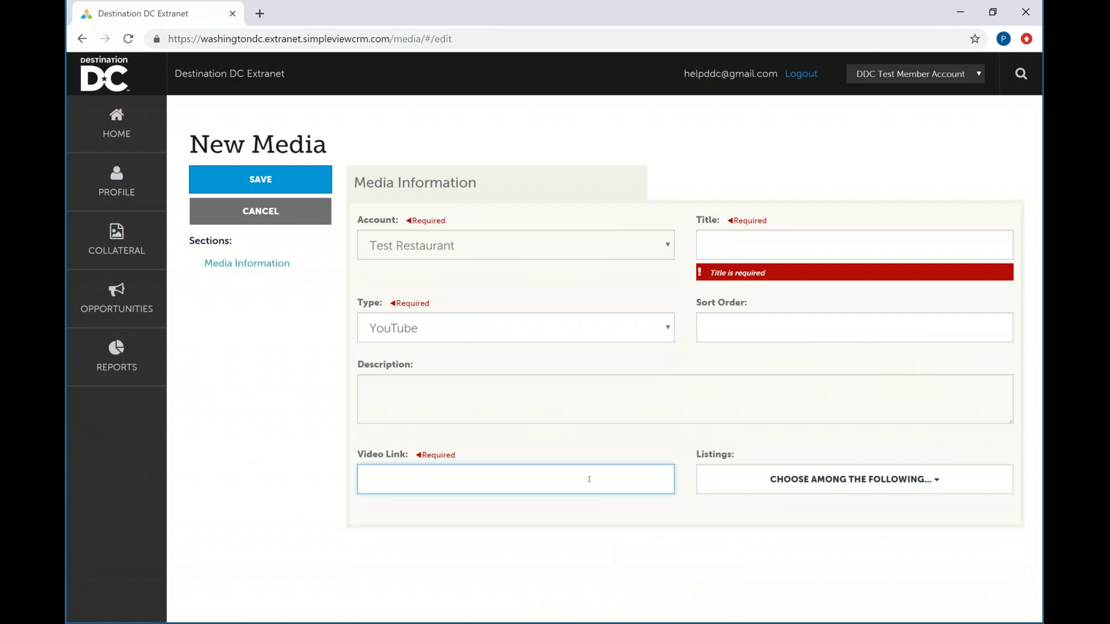
Check which listings the new media can be linked to without choosing any.
{"action": "right_click", "coordinate": [708, 467]}
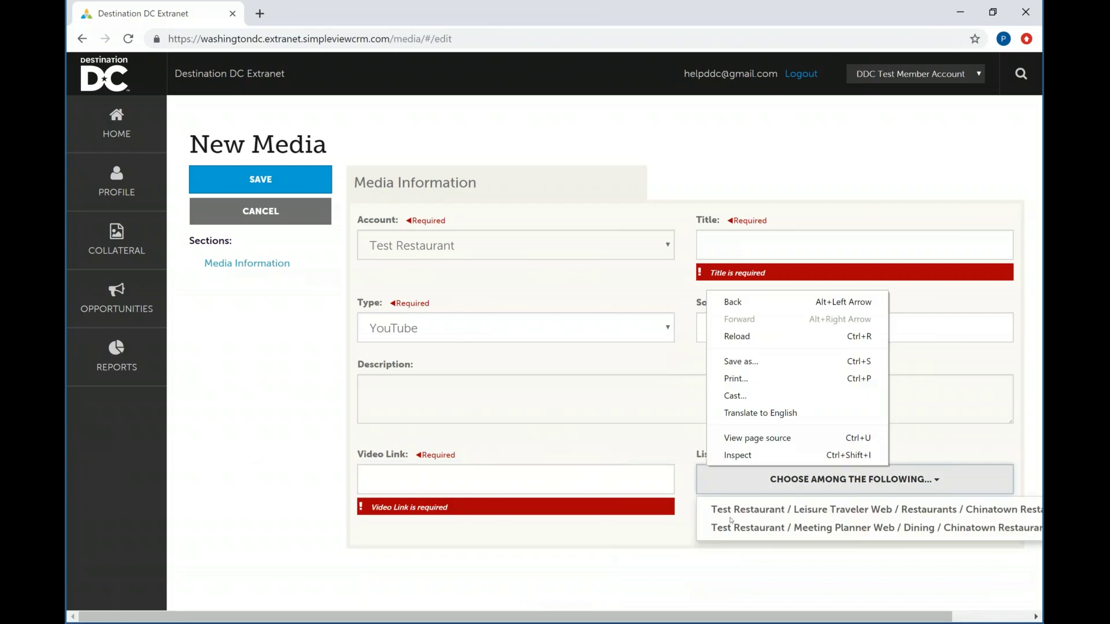
{"action": "left_click", "coordinate": [565, 441]}
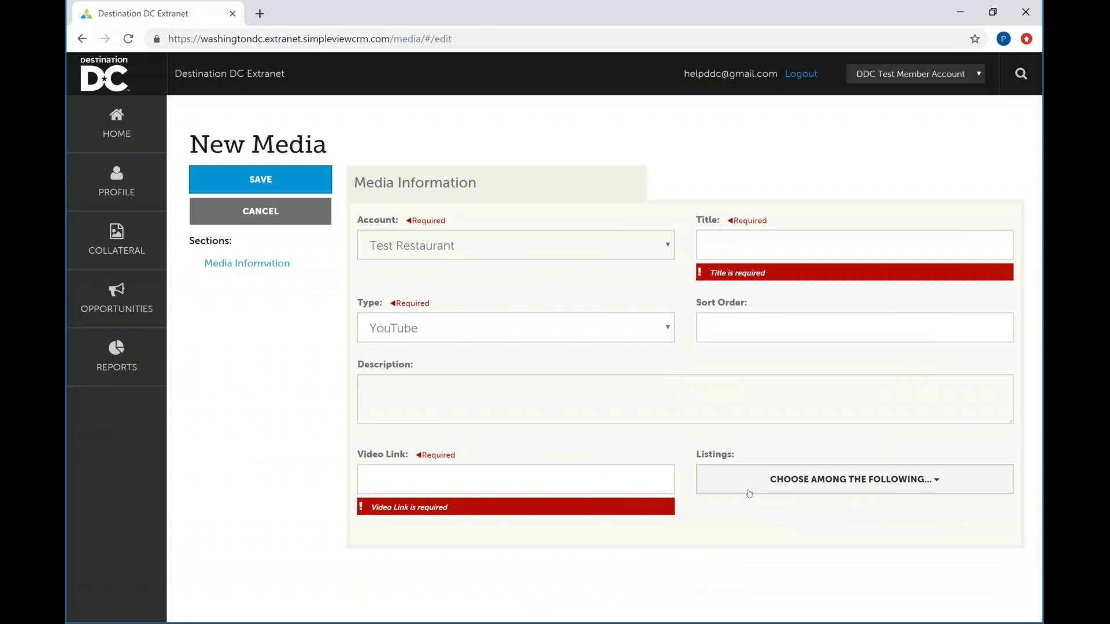
{"action": "left_click", "coordinate": [711, 486]}
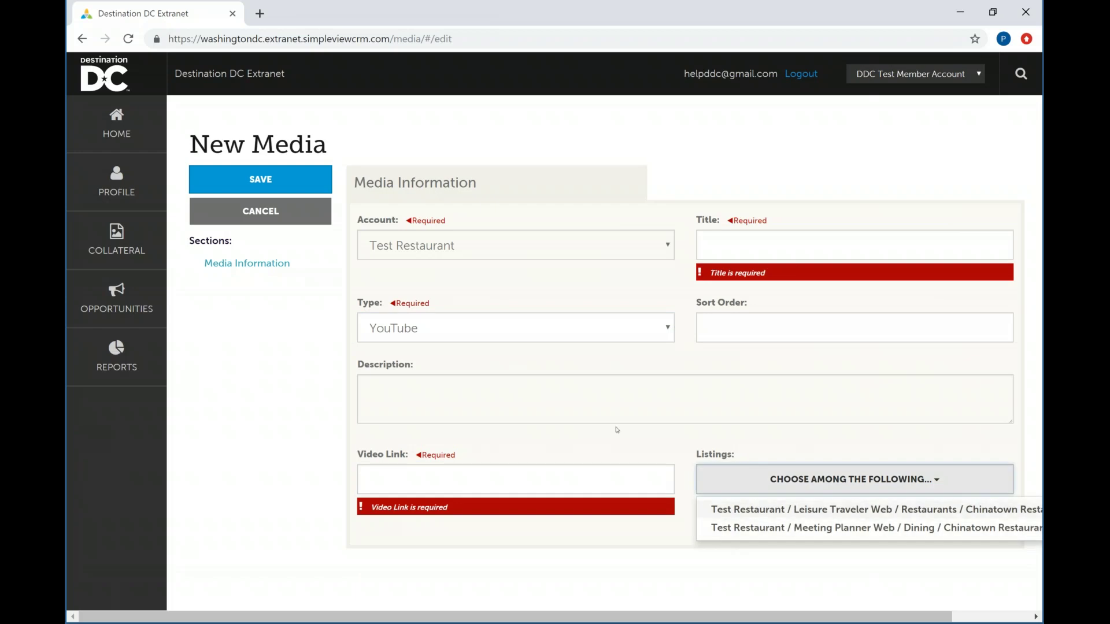
{"action": "left_click", "coordinate": [607, 451]}
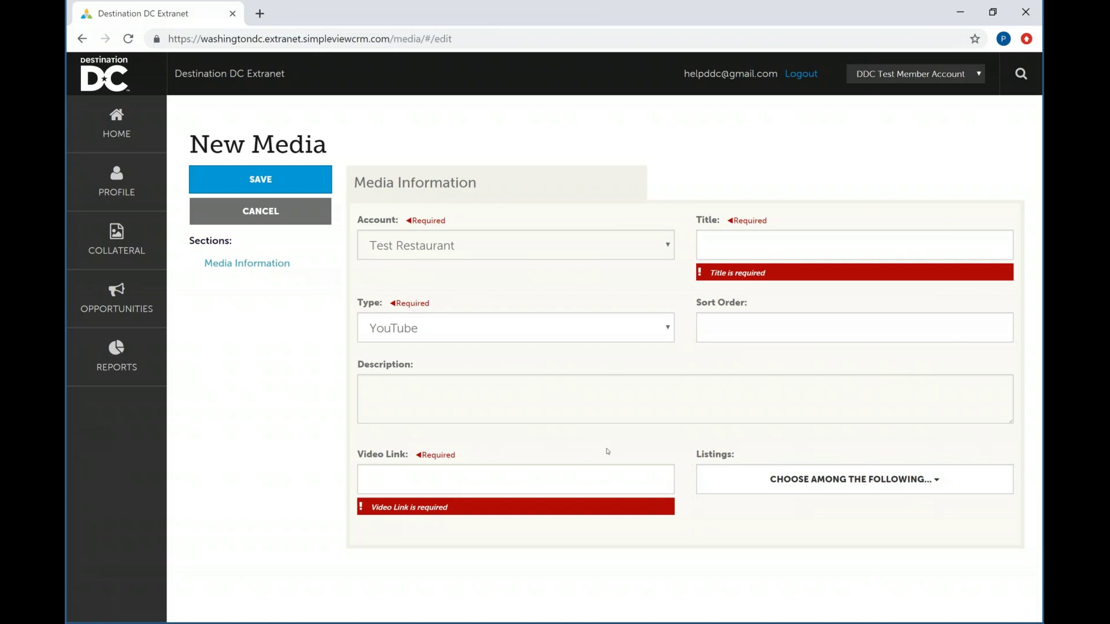
Set the media type back to Image and cancel the new media record.
{"action": "left_click", "coordinate": [621, 329]}
{"action": "left_click", "coordinate": [568, 373]}
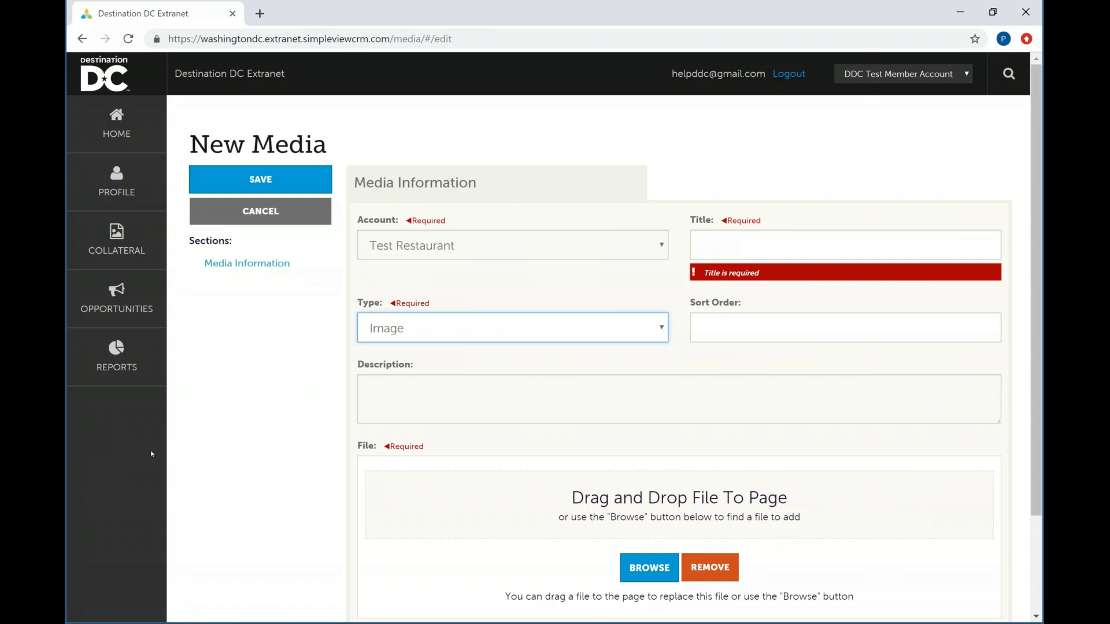
{"action": "left_click", "coordinate": [234, 211]}
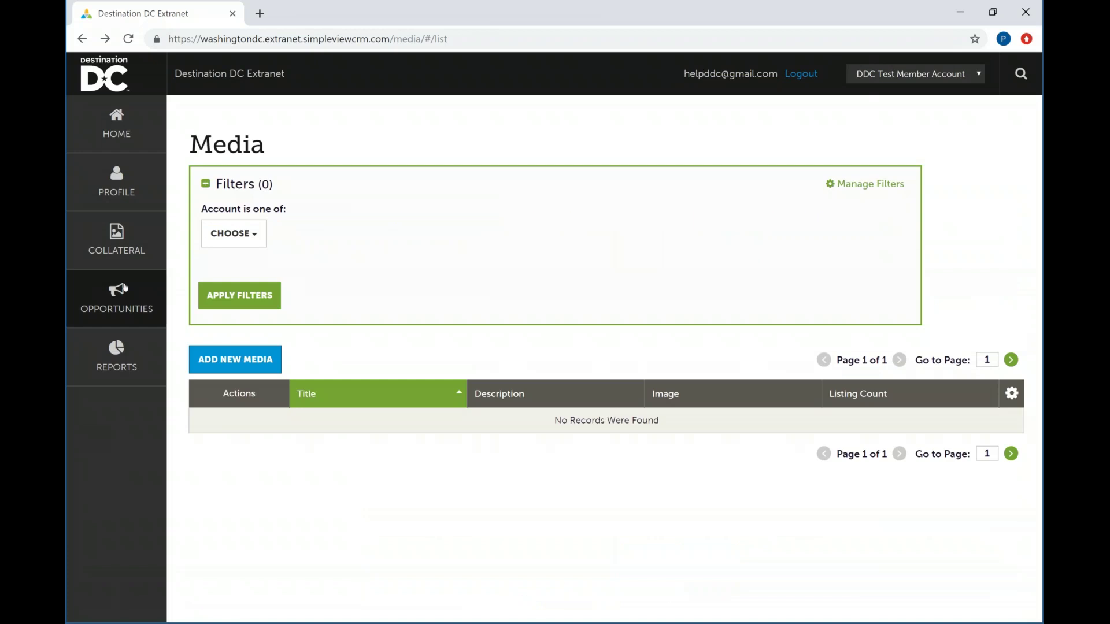
Open the RFPs list among the opportunities and check the options of its property lead status filter.
{"action": "left_click", "coordinate": [125, 287]}
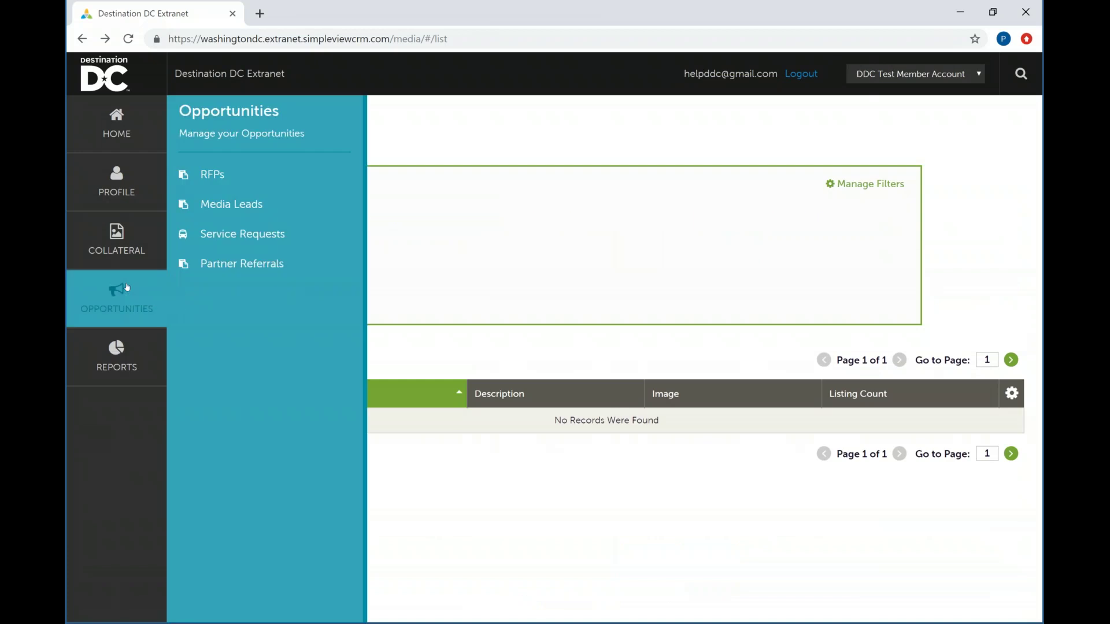
{"action": "left_click", "coordinate": [206, 175]}
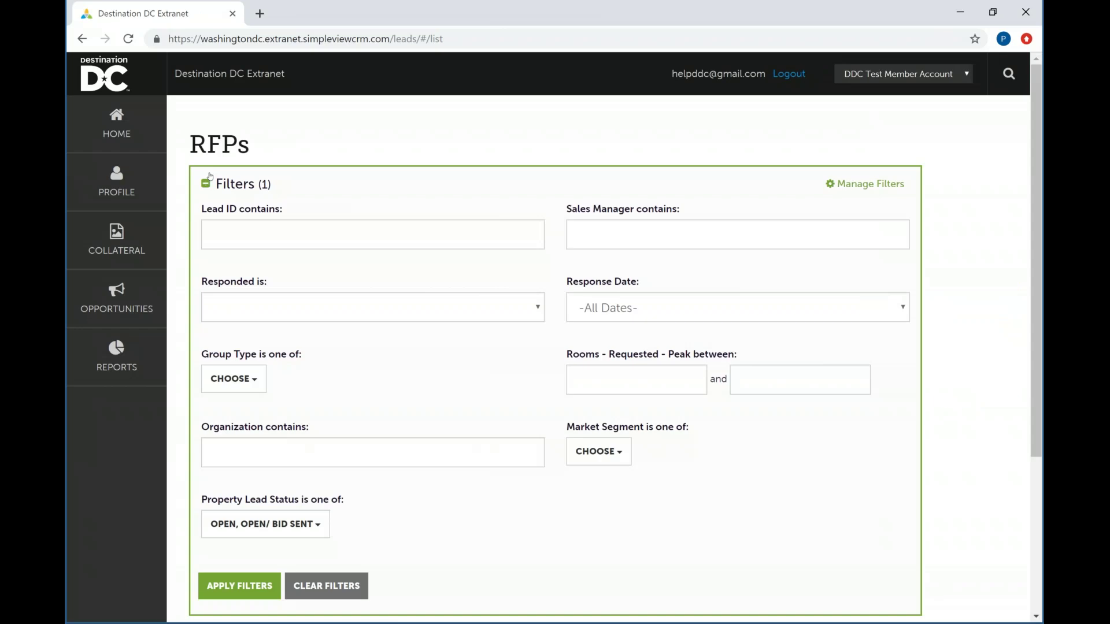
{"action": "scroll", "coordinate": [209, 176], "scroll_direction": "down", "scroll_amount": 4}
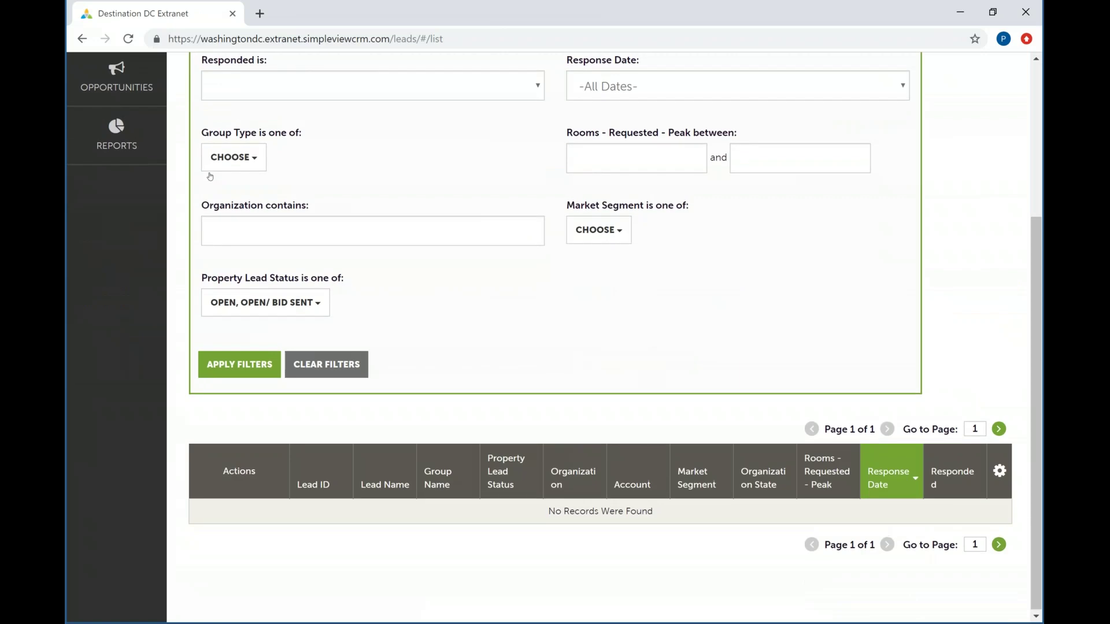
{"action": "left_click", "coordinate": [287, 313]}
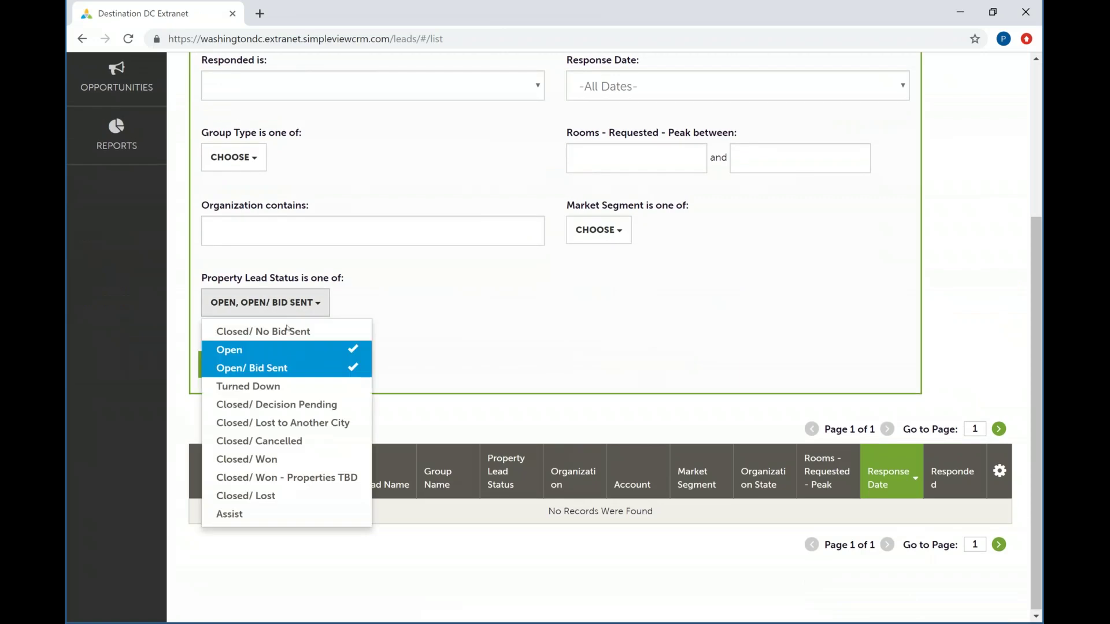
{"action": "left_click", "coordinate": [521, 292]}
{"action": "scroll", "coordinate": [220, 130], "scroll_direction": "up", "scroll_amount": 2}
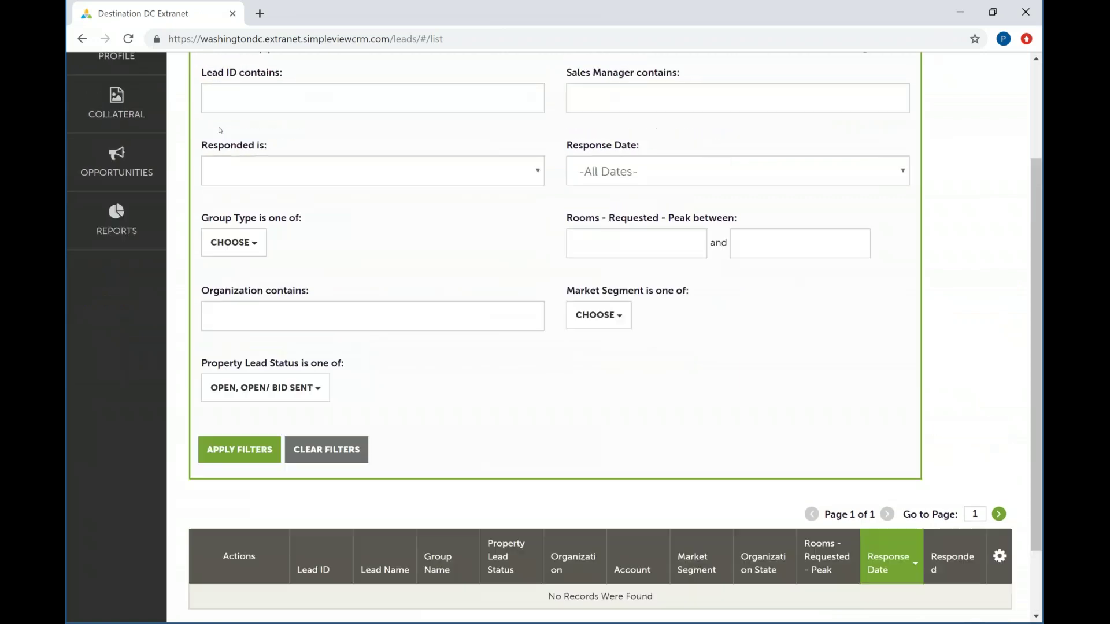
{"action": "scroll", "coordinate": [220, 130], "scroll_direction": "up", "scroll_amount": 1}
{"action": "left_click", "coordinate": [132, 238]}
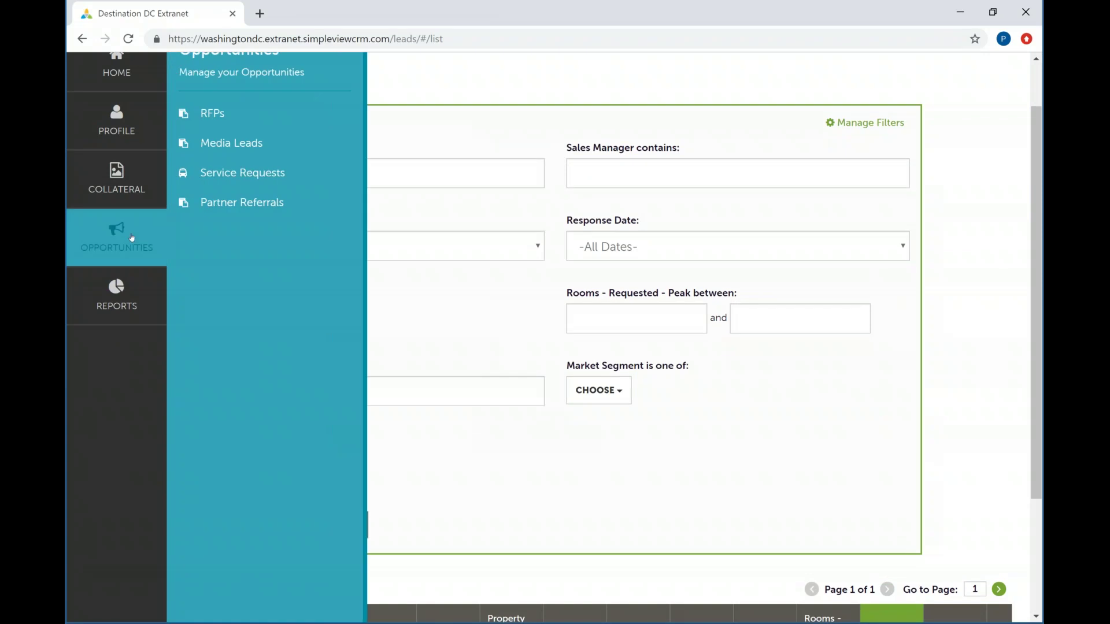
{"action": "left_click", "coordinate": [132, 238]}
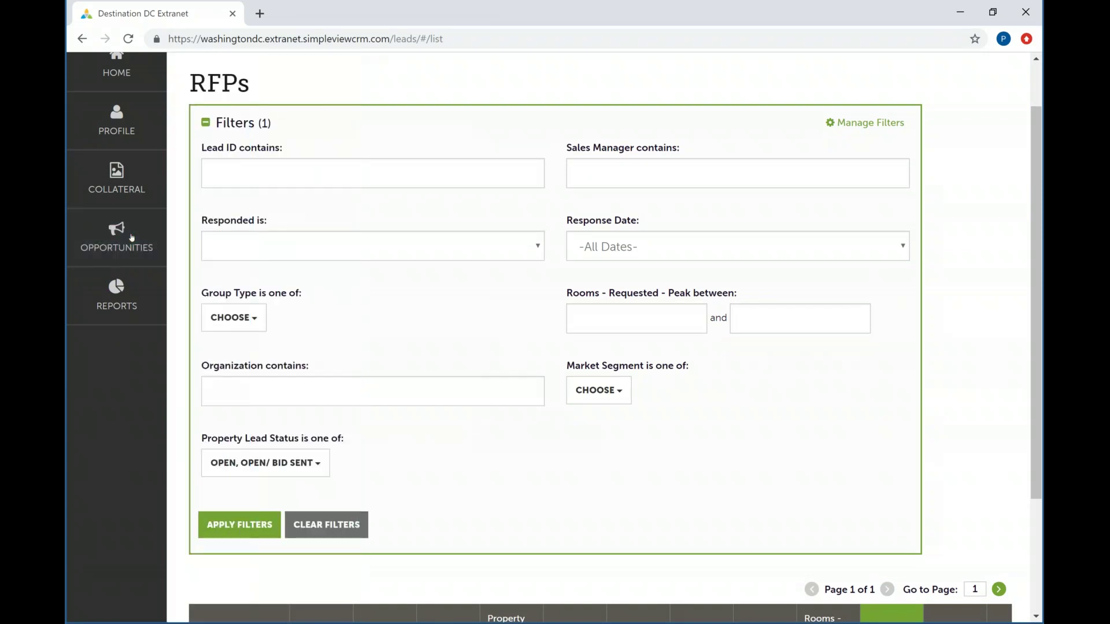
Add every remaining status to the RFPs' property lead status filter, from Closed/ No Bid Sent to Assist, and apply the filters.
{"action": "scroll", "coordinate": [444, 243], "scroll_direction": "down", "scroll_amount": 2}
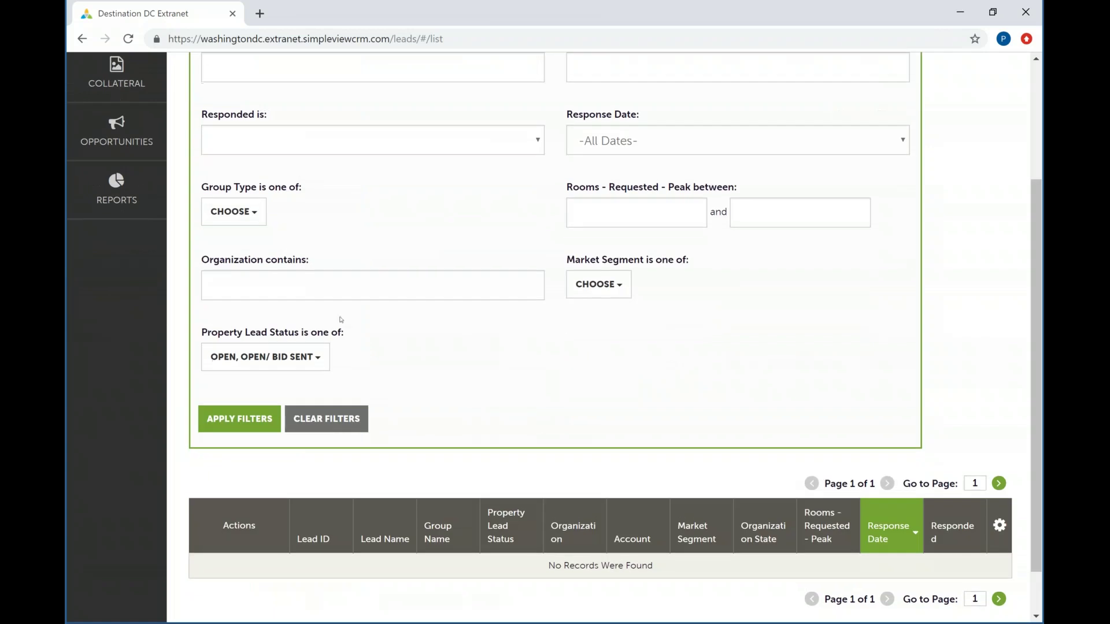
{"action": "left_click", "coordinate": [301, 358]}
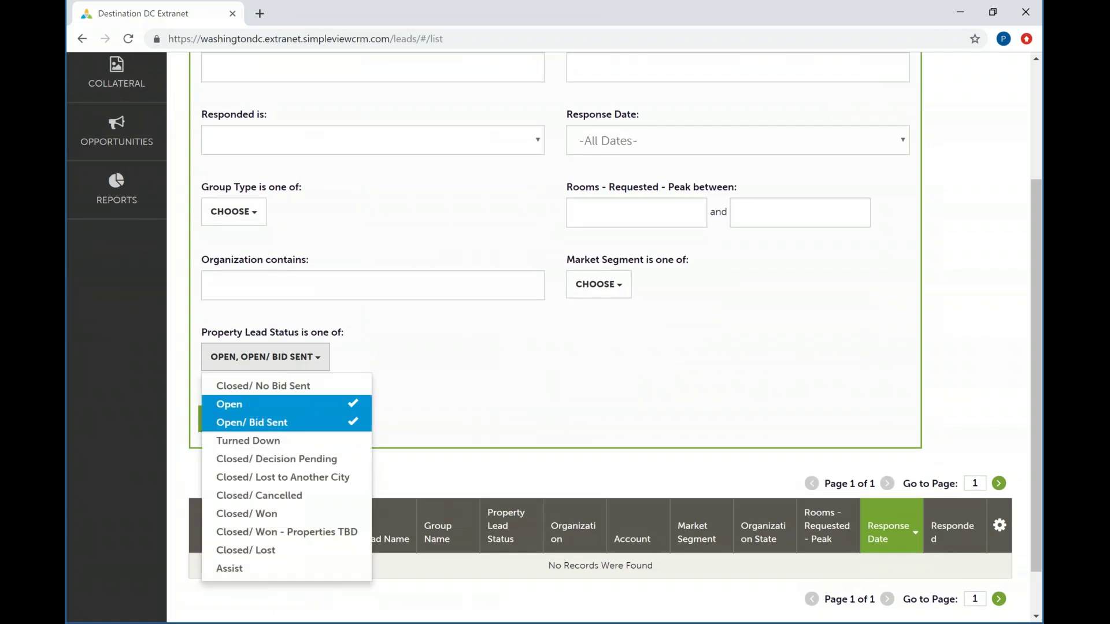
{"action": "left_click", "coordinate": [280, 385]}
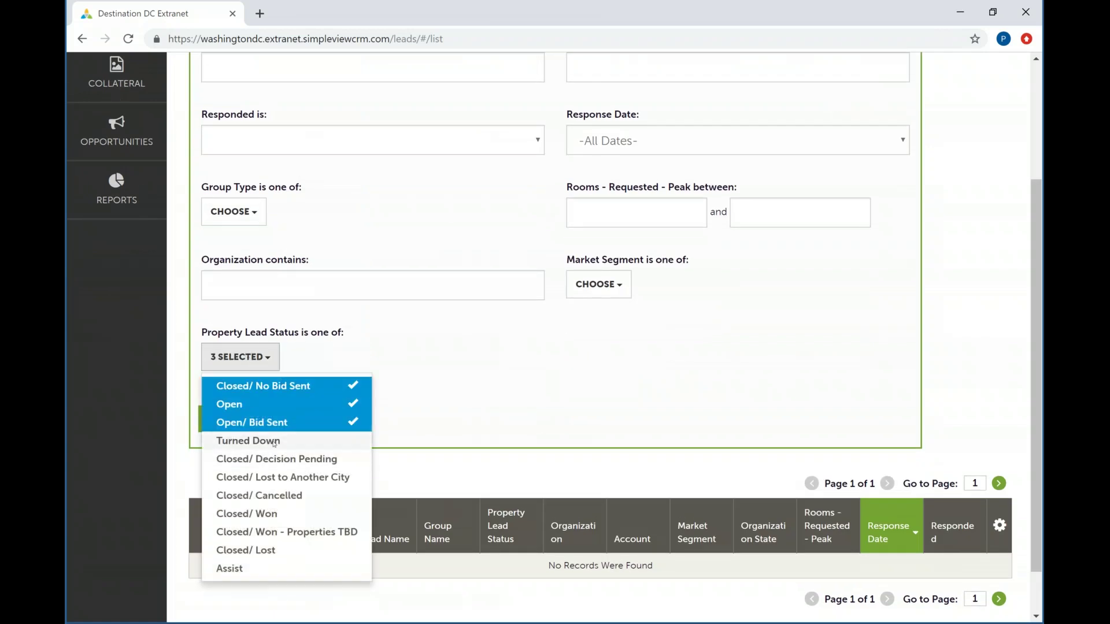
{"action": "left_click", "coordinate": [275, 444]}
{"action": "left_click", "coordinate": [272, 460]}
{"action": "left_click", "coordinate": [269, 478]}
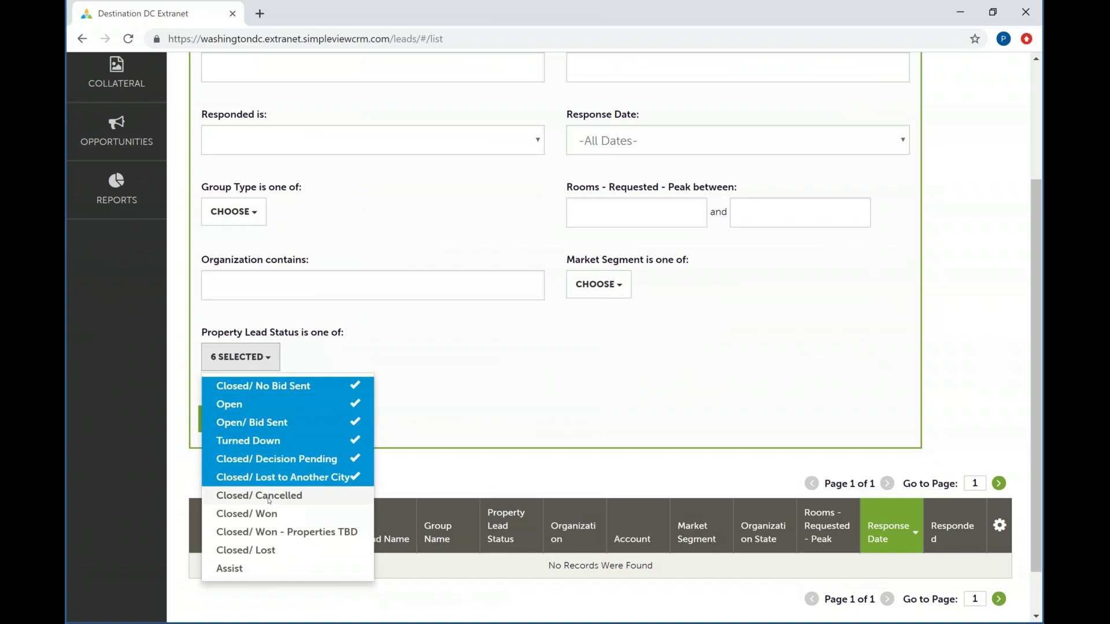
{"action": "left_click", "coordinate": [267, 496]}
{"action": "left_click", "coordinate": [265, 514]}
{"action": "left_click", "coordinate": [260, 531]}
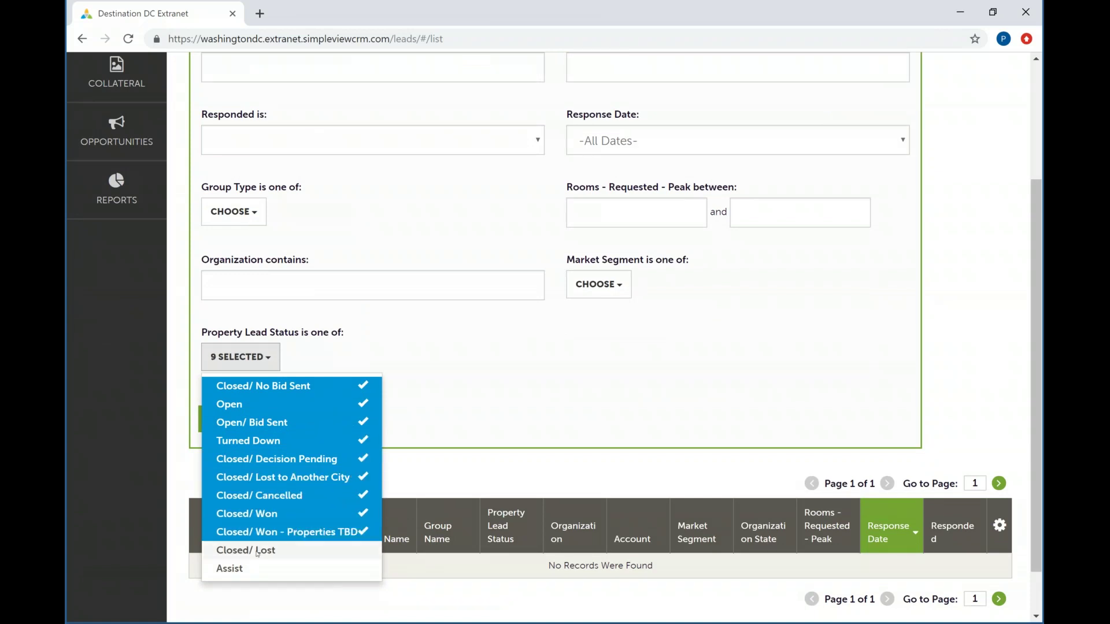
{"action": "left_click", "coordinate": [255, 551]}
{"action": "left_click", "coordinate": [251, 571]}
{"action": "left_click", "coordinate": [465, 437]}
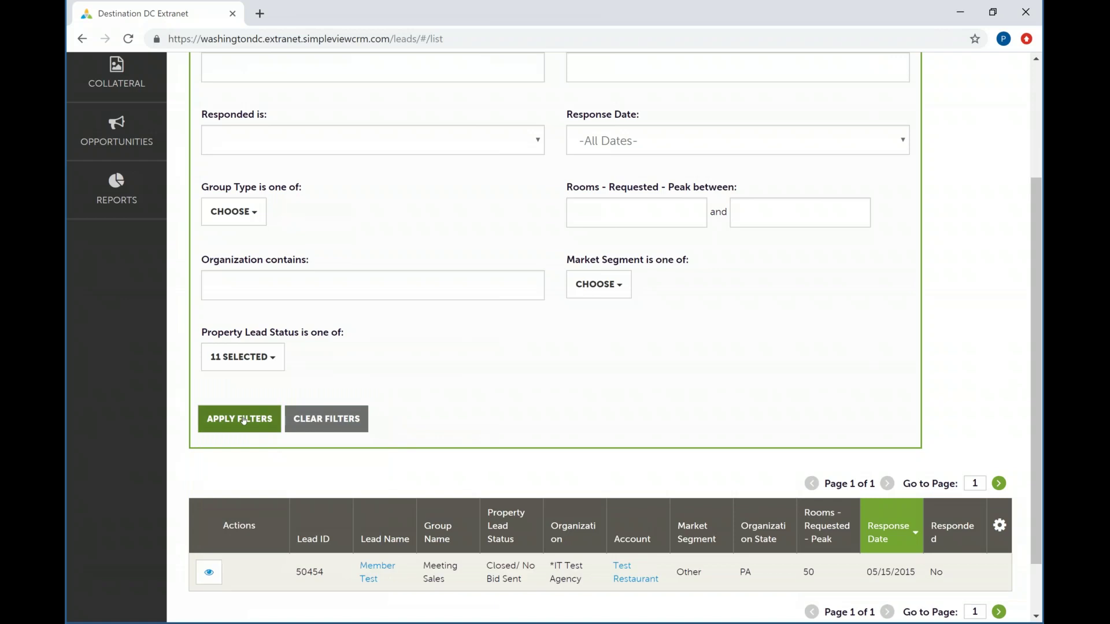
Check the property lead status of the Member Test lead and open its details.
{"action": "scroll", "coordinate": [243, 421], "scroll_direction": "down", "scroll_amount": 1}
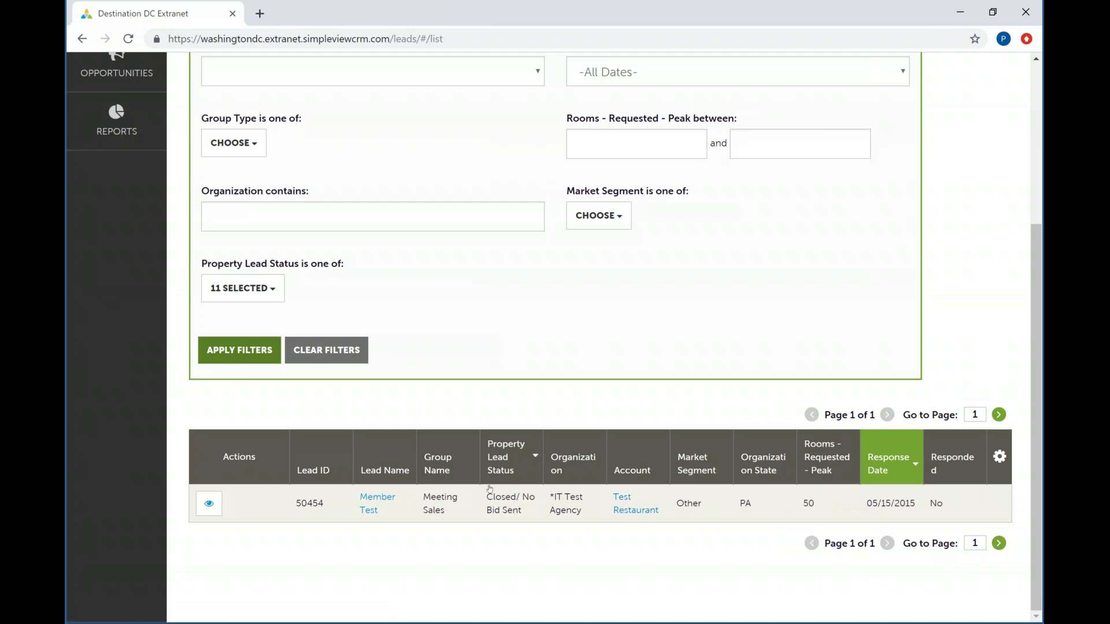
{"action": "left_click_drag", "start_coordinate": [487, 497], "coordinate": [528, 516]}
{"action": "left_click", "coordinate": [529, 516]}
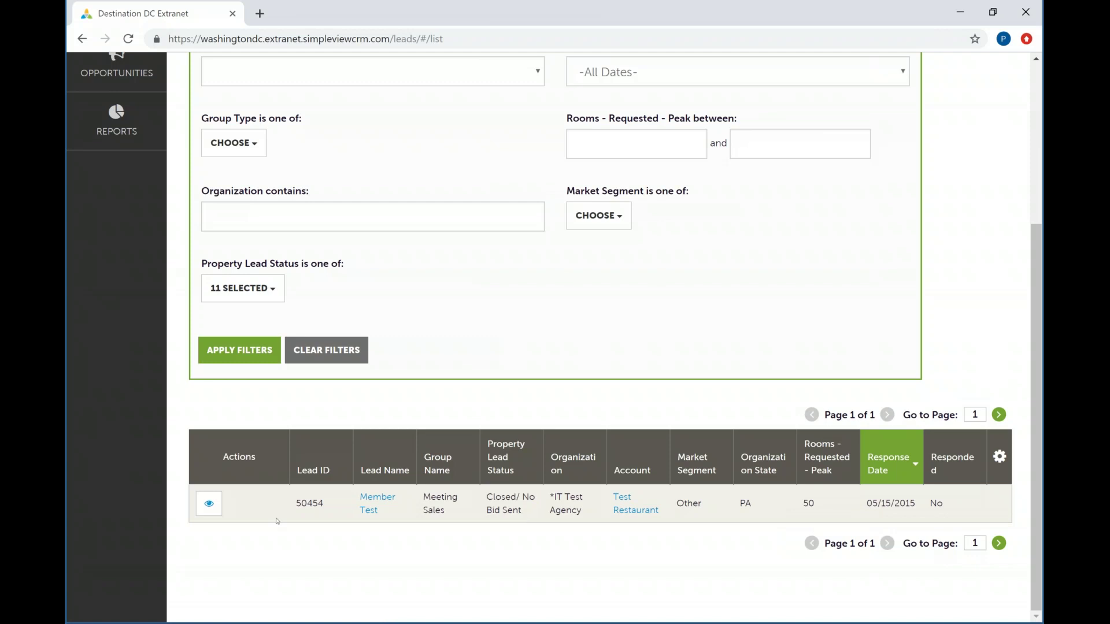
{"action": "left_click", "coordinate": [208, 503]}
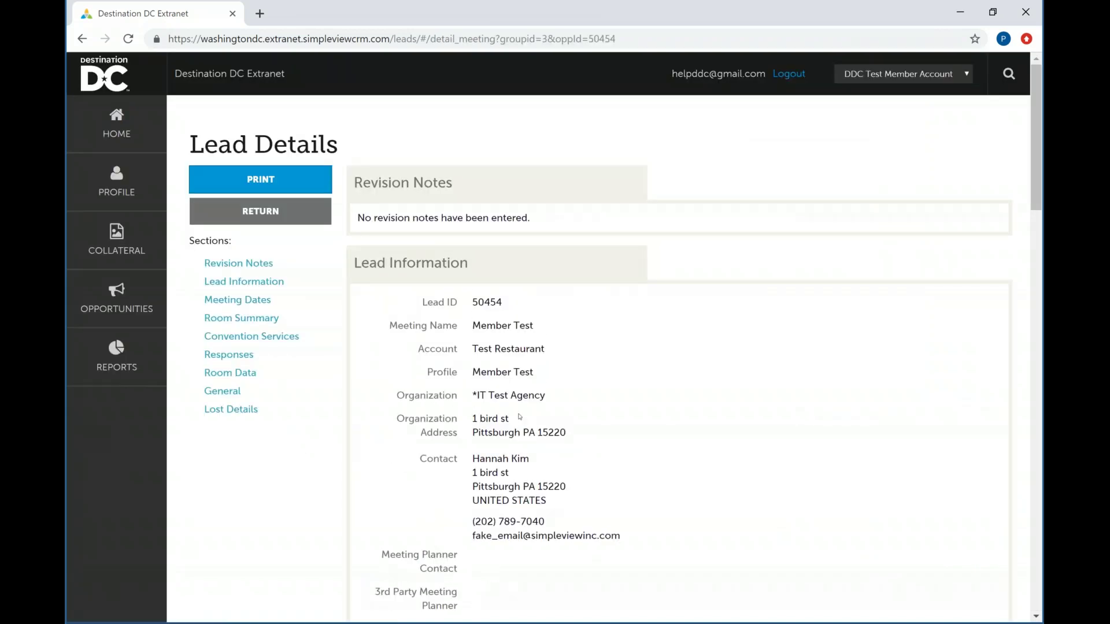
Read through the lead's details down to Lost Details, including meeting dates, room summary and responses, and return to the beginning.
{"action": "scroll", "coordinate": [519, 416], "scroll_direction": "down", "scroll_amount": 5}
{"action": "scroll", "coordinate": [518, 416], "scroll_direction": "down", "scroll_amount": 11}
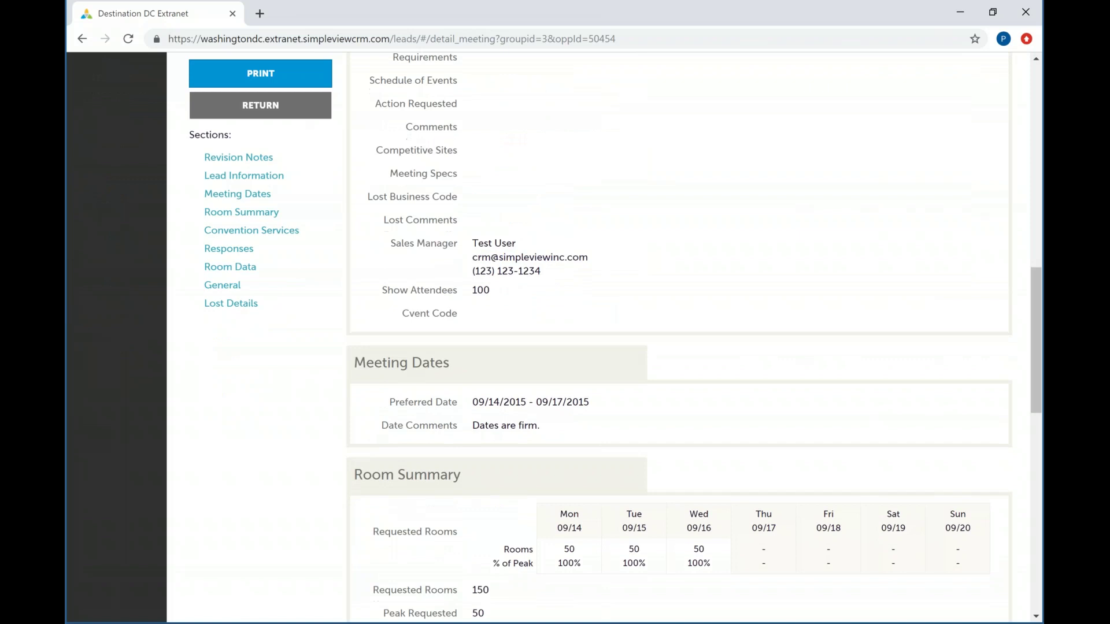
{"action": "scroll", "coordinate": [519, 416], "scroll_direction": "down", "scroll_amount": 7}
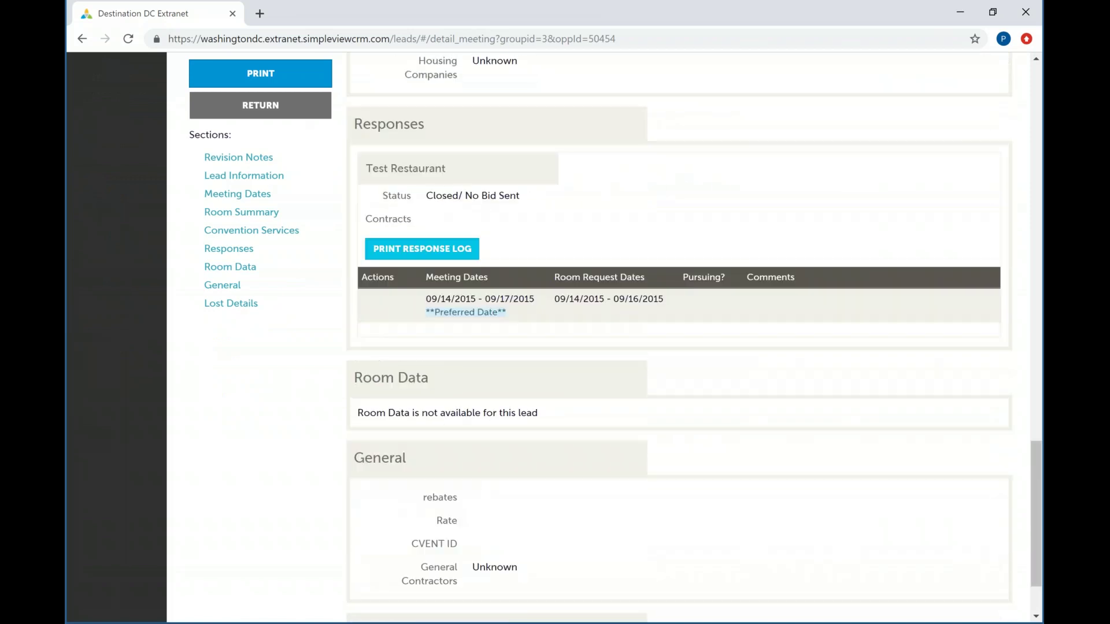
{"action": "scroll", "coordinate": [518, 416], "scroll_direction": "down", "scroll_amount": 1}
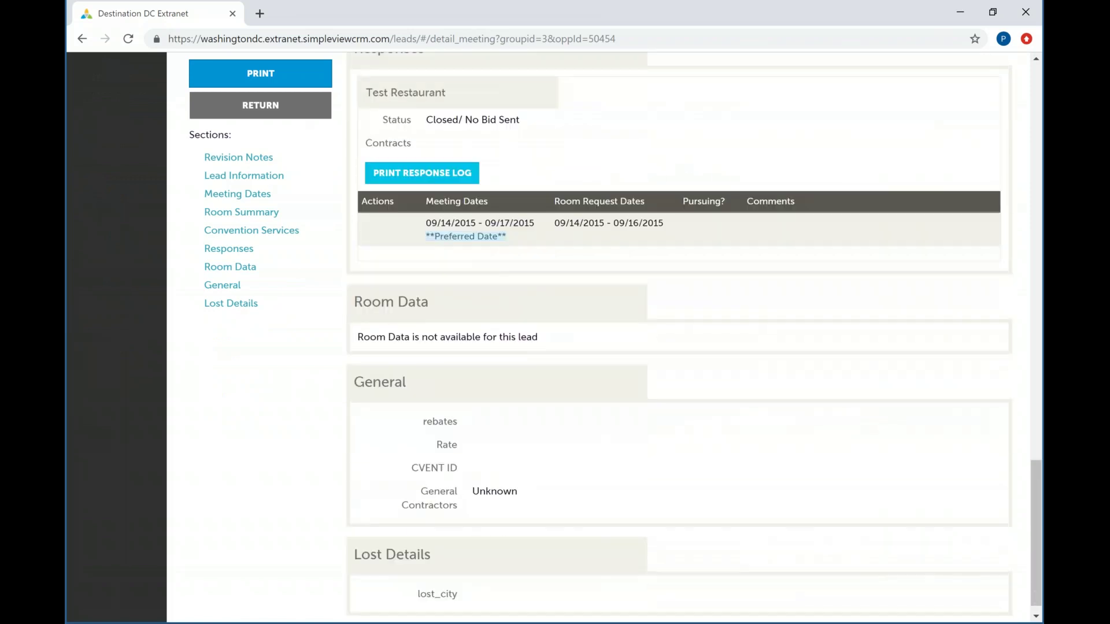
{"action": "scroll", "coordinate": [518, 417], "scroll_direction": "down", "scroll_amount": 1}
{"action": "key", "text": "Home"}
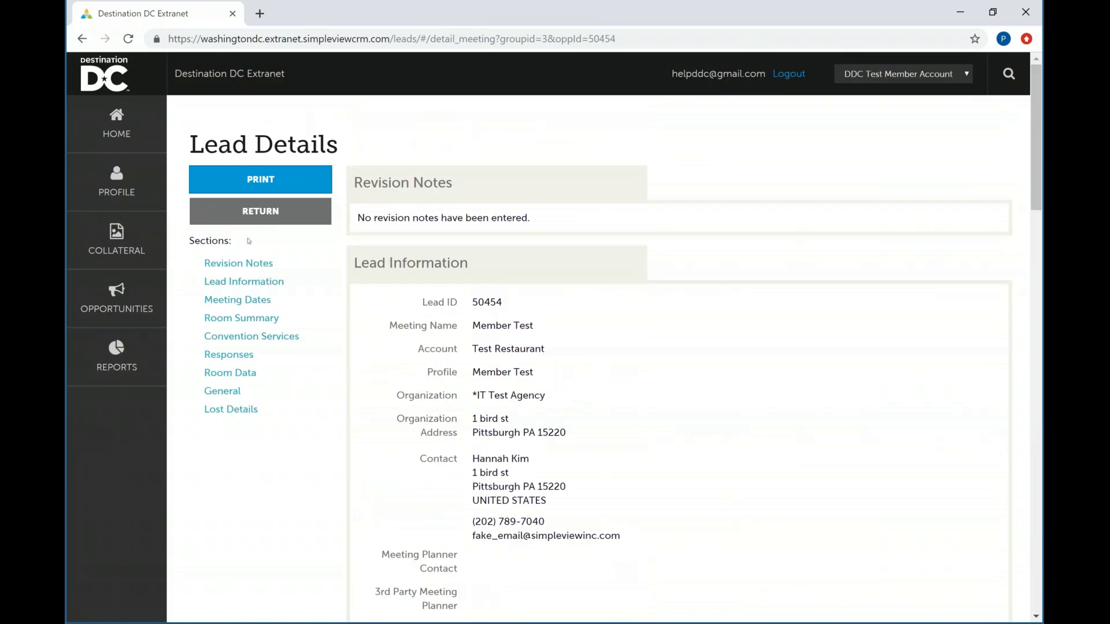
Leave the lead's details, open the Service Requests among the opportunities, and check the options of their status filter.
{"action": "left_click", "coordinate": [260, 214]}
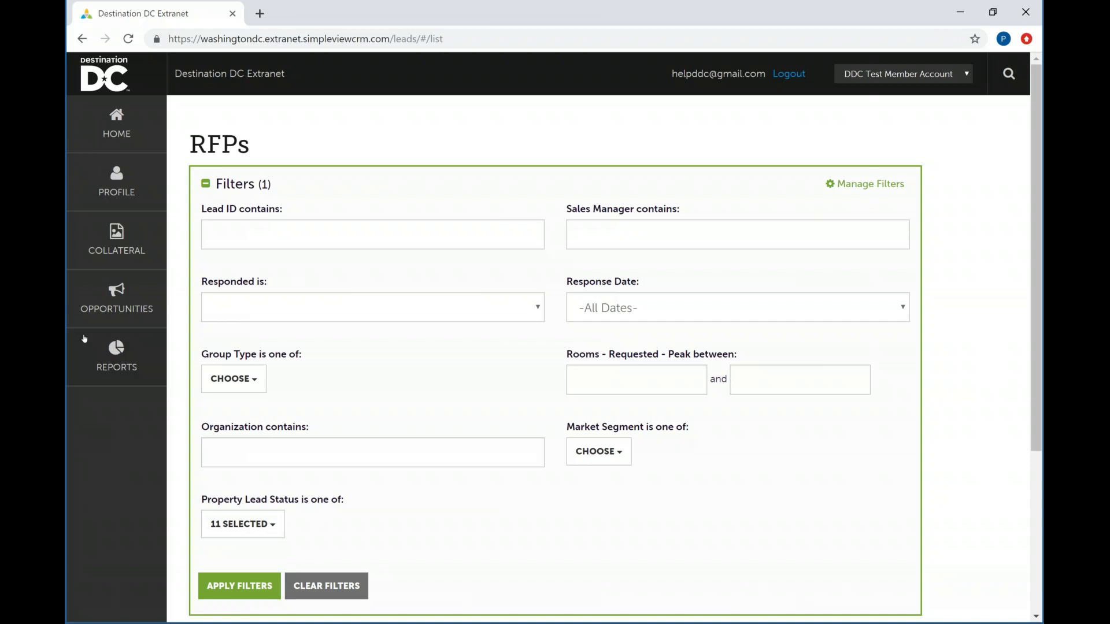
{"action": "left_click", "coordinate": [111, 295]}
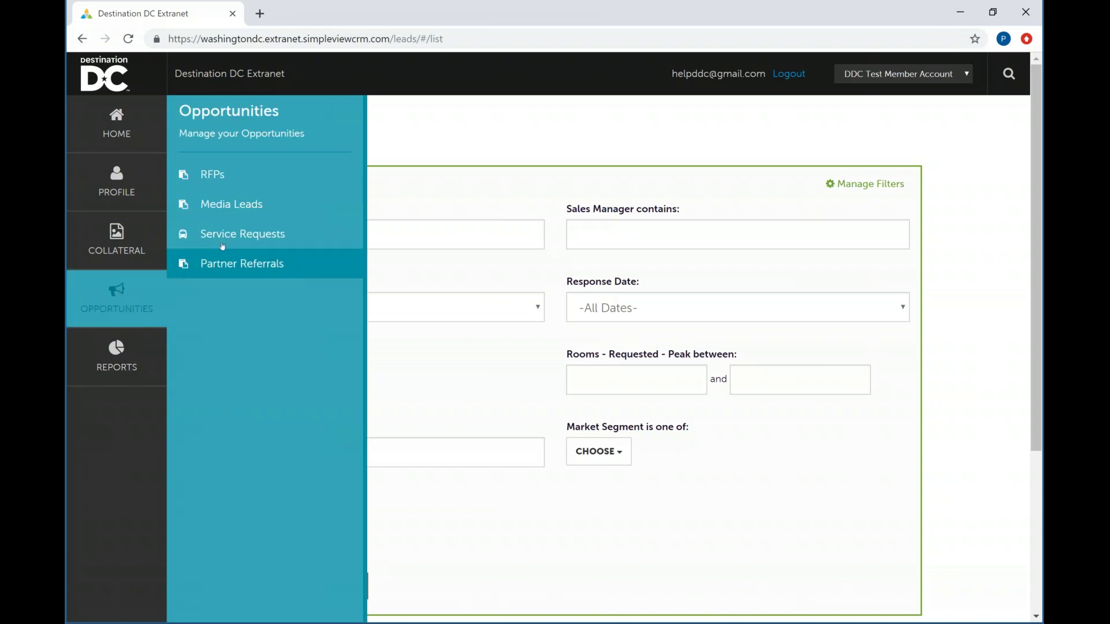
{"action": "left_click", "coordinate": [222, 245]}
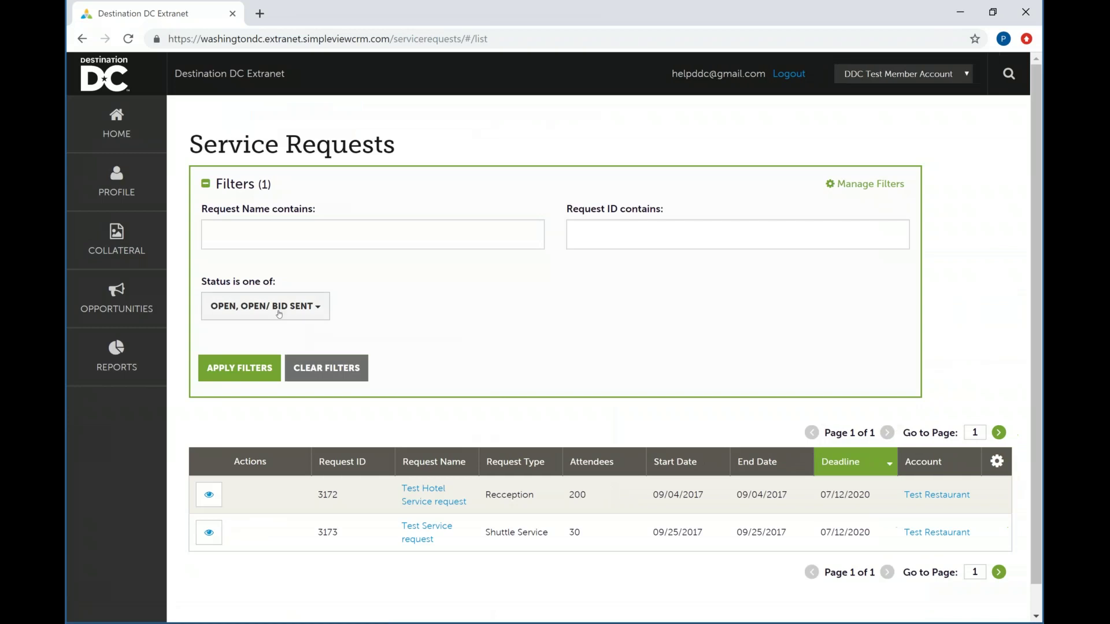
{"action": "left_click", "coordinate": [255, 311]}
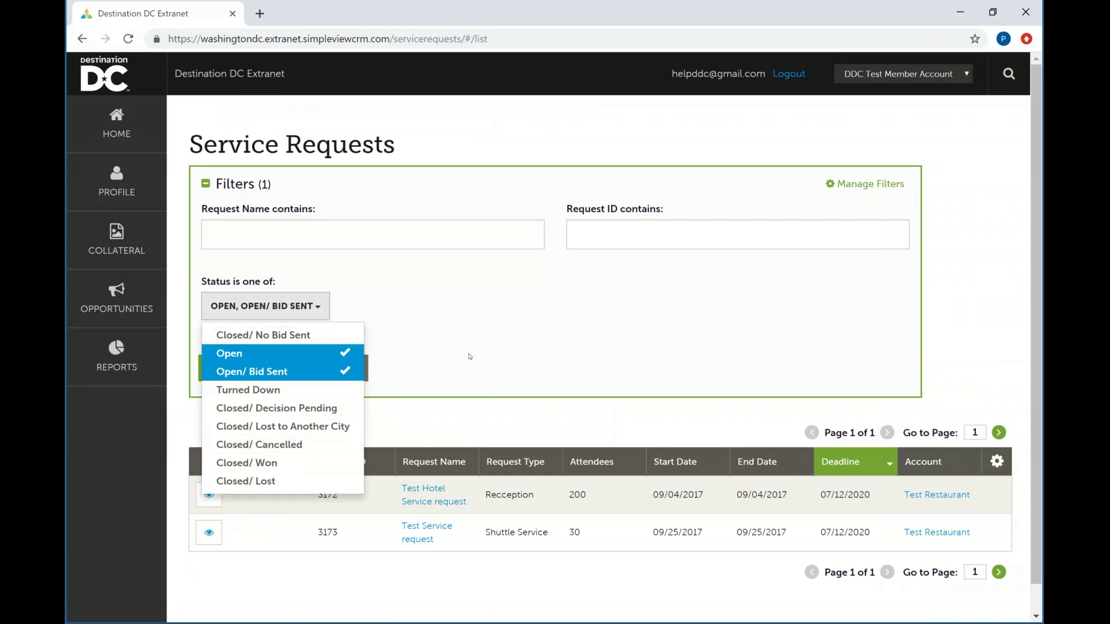
{"action": "left_click", "coordinate": [470, 357]}
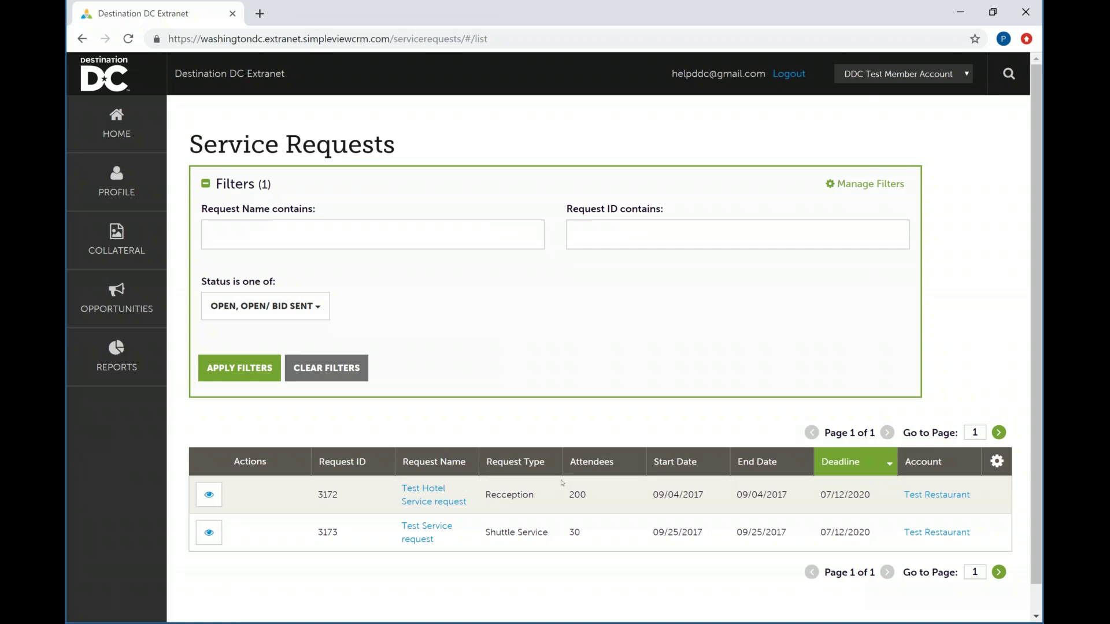
Check the attendees of both listed service requests and review the status filter's options again.
{"action": "left_click_drag", "start_coordinate": [568, 493], "coordinate": [612, 496]}
{"action": "left_click", "coordinate": [609, 497]}
{"action": "left_click_drag", "start_coordinate": [560, 534], "coordinate": [603, 538]}
{"action": "left_click", "coordinate": [308, 314]}
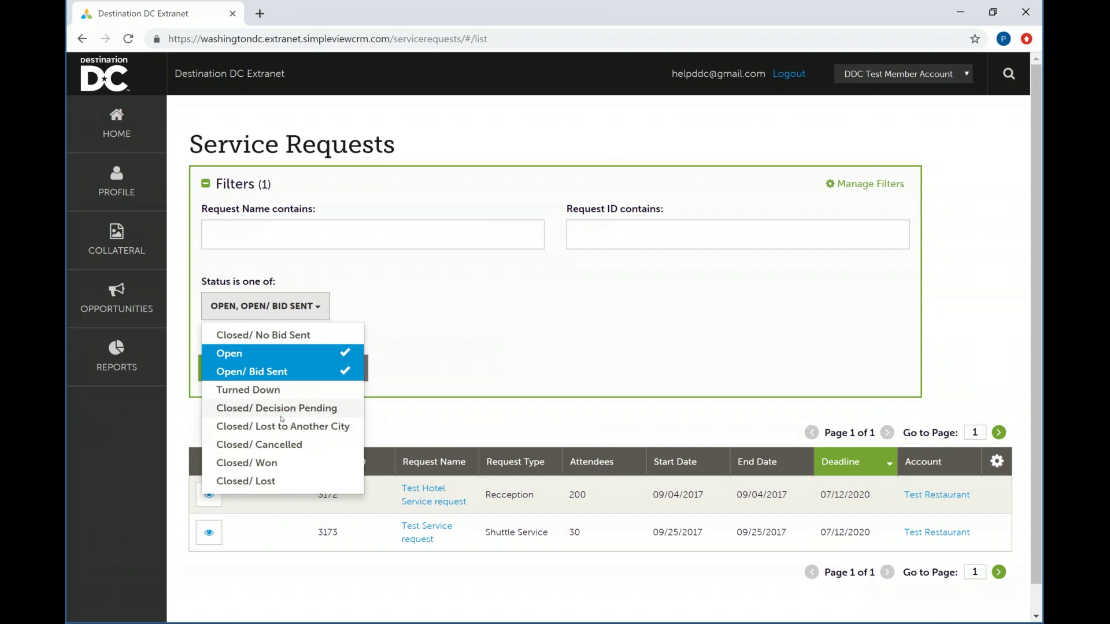
{"action": "left_click", "coordinate": [479, 344]}
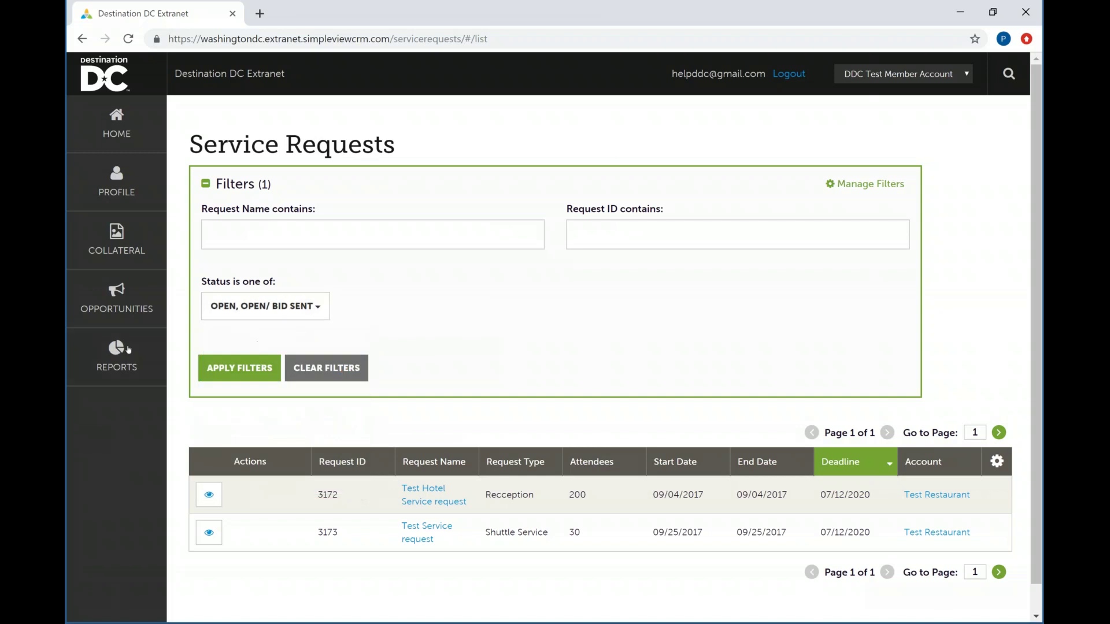
Open the Partner Referrals among the opportunities and review the referrals summary and detail sections.
{"action": "left_click", "coordinate": [119, 297]}
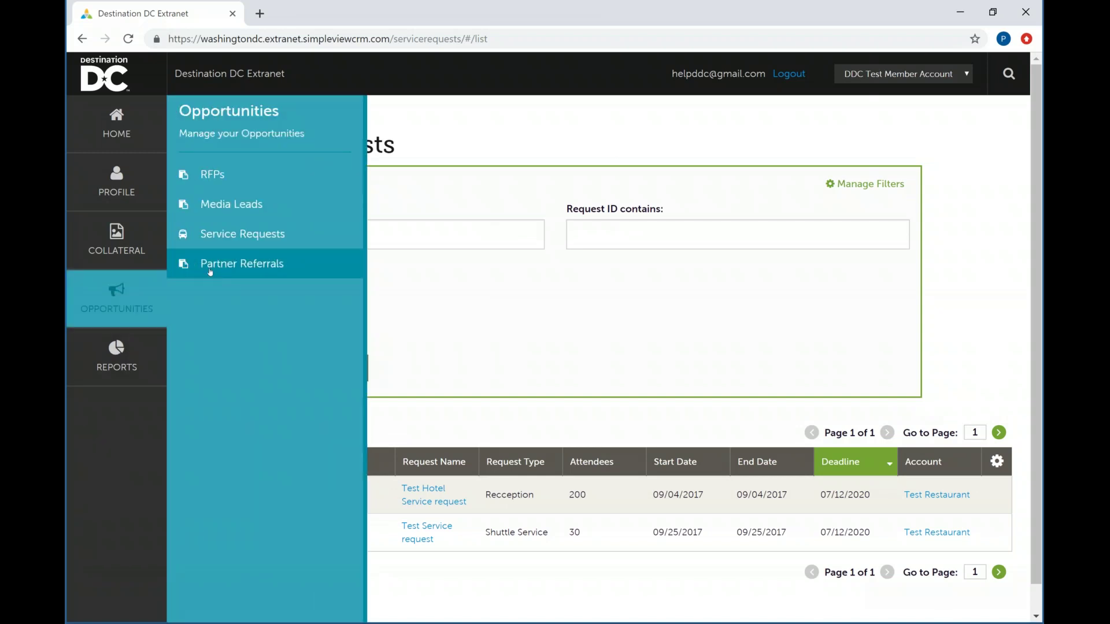
{"action": "left_click", "coordinate": [209, 271]}
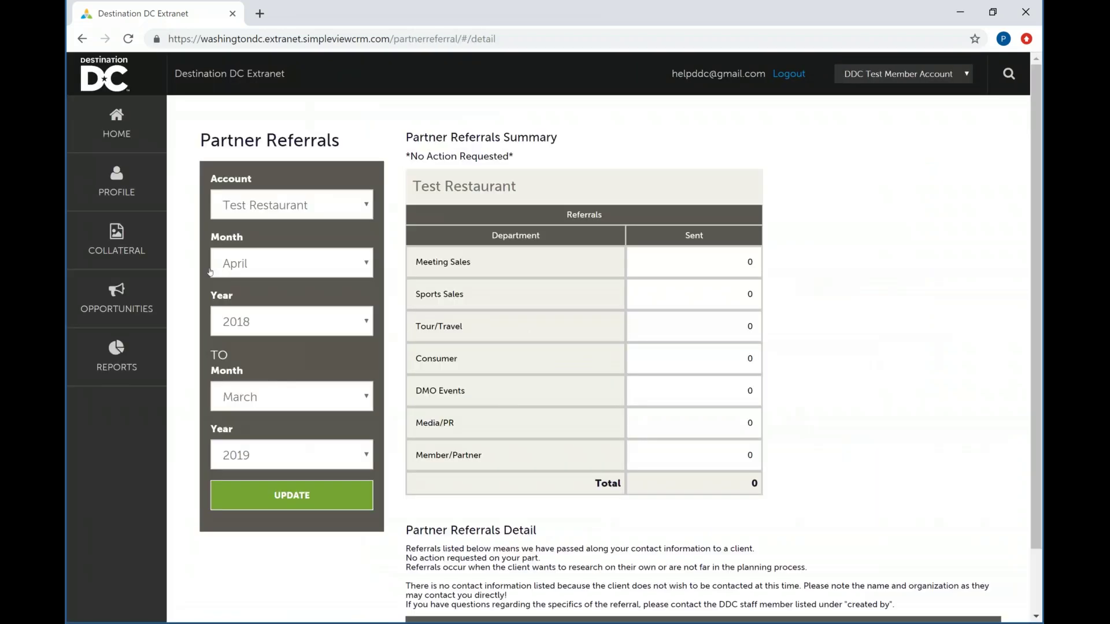
{"action": "scroll", "coordinate": [762, 299], "scroll_direction": "down", "scroll_amount": 1}
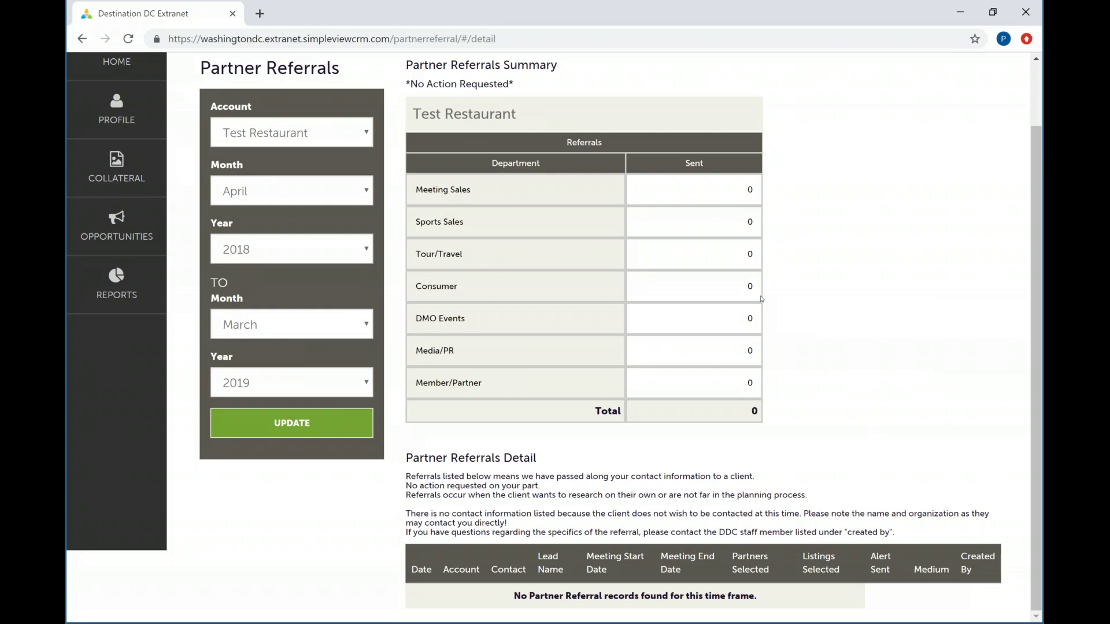
Open the Convention Calendar report and read through its March 2019 meetings.
{"action": "left_click", "coordinate": [120, 284]}
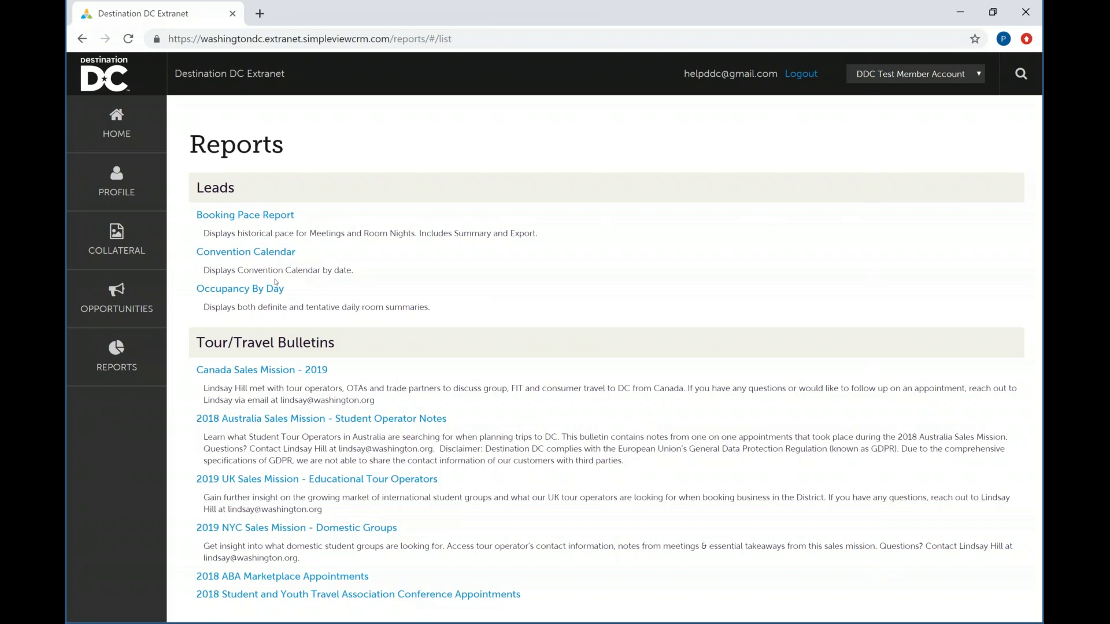
{"action": "left_click", "coordinate": [246, 252]}
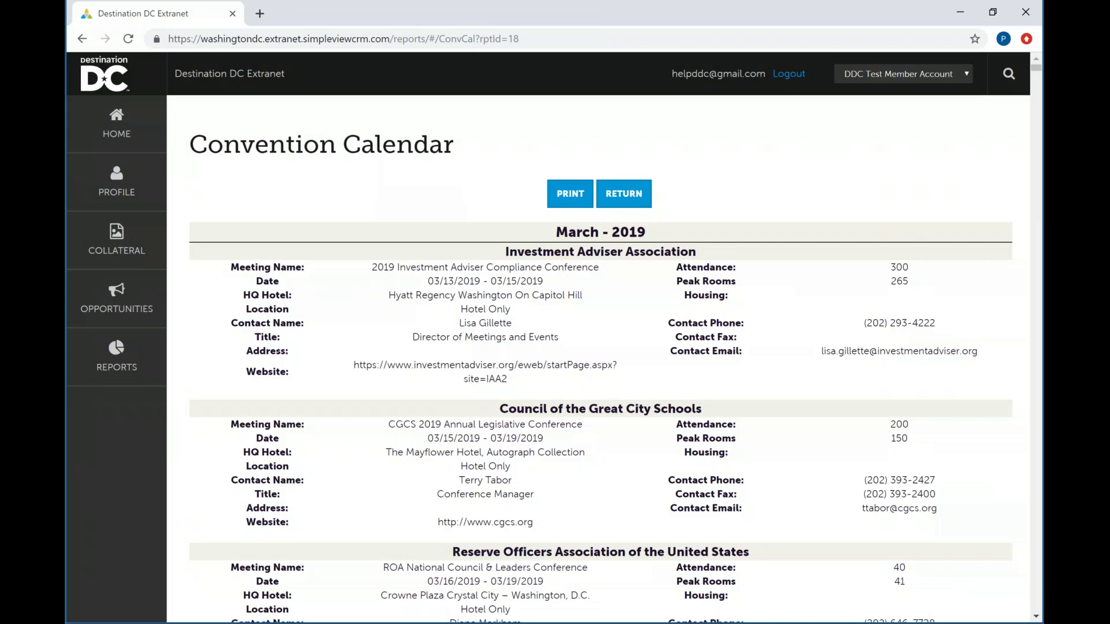
{"action": "scroll", "coordinate": [548, 339], "scroll_direction": "down", "scroll_amount": 19}
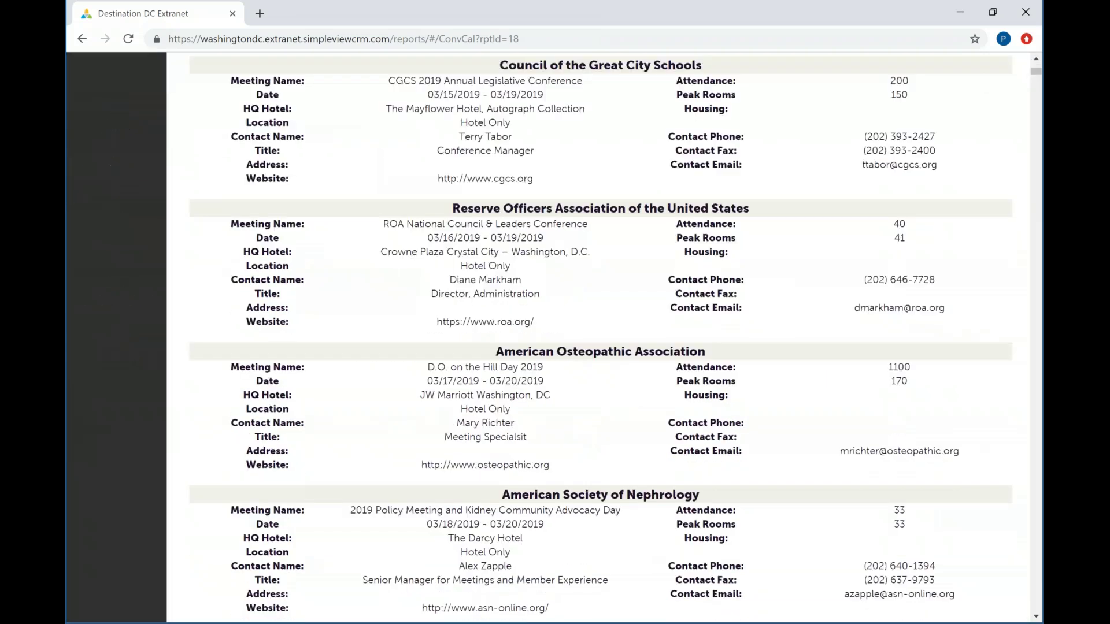
{"action": "scroll", "coordinate": [548, 338], "scroll_direction": "down", "scroll_amount": 15}
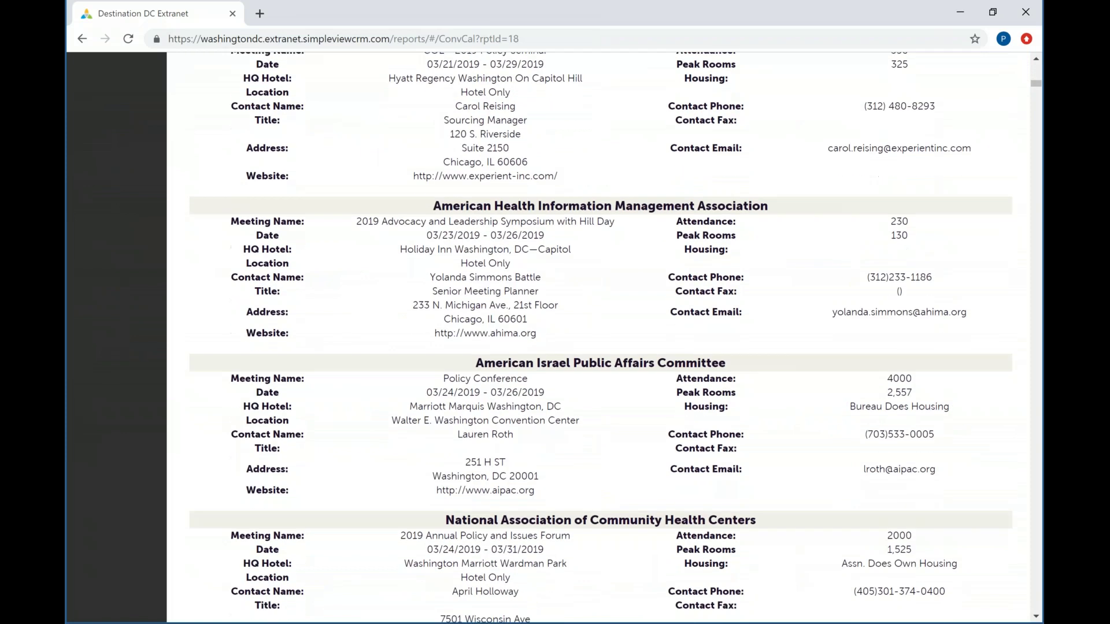
{"action": "scroll", "coordinate": [271, 259], "scroll_direction": "down", "scroll_amount": 15}
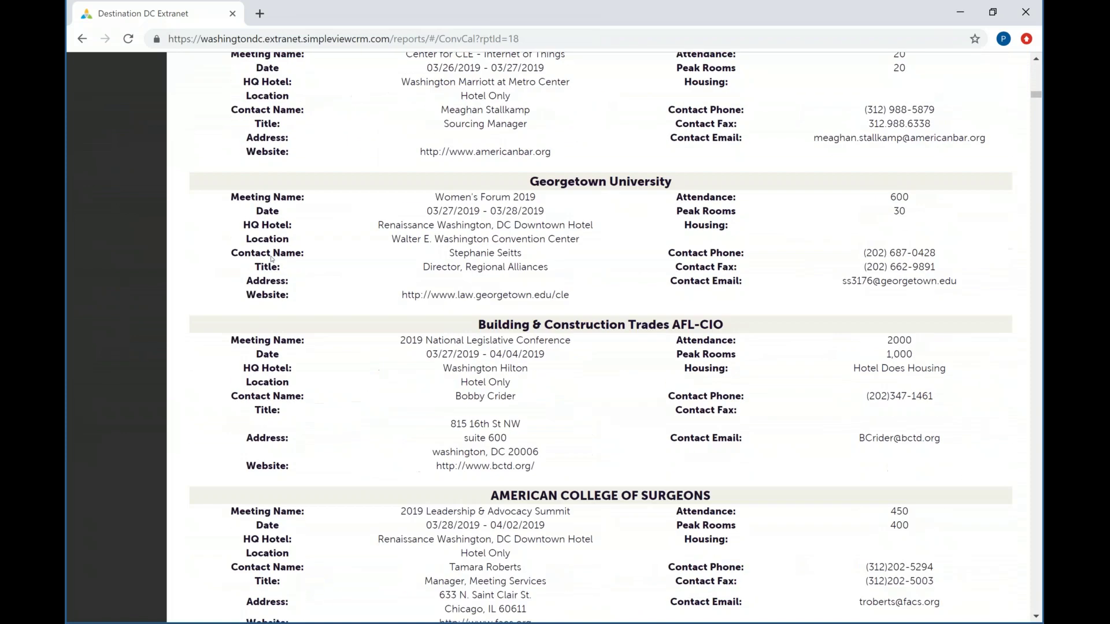
Continue through the Convention Calendar into the April 2019 meetings, and return to the reports list.
{"action": "scroll", "coordinate": [272, 259], "scroll_direction": "up", "scroll_amount": 1}
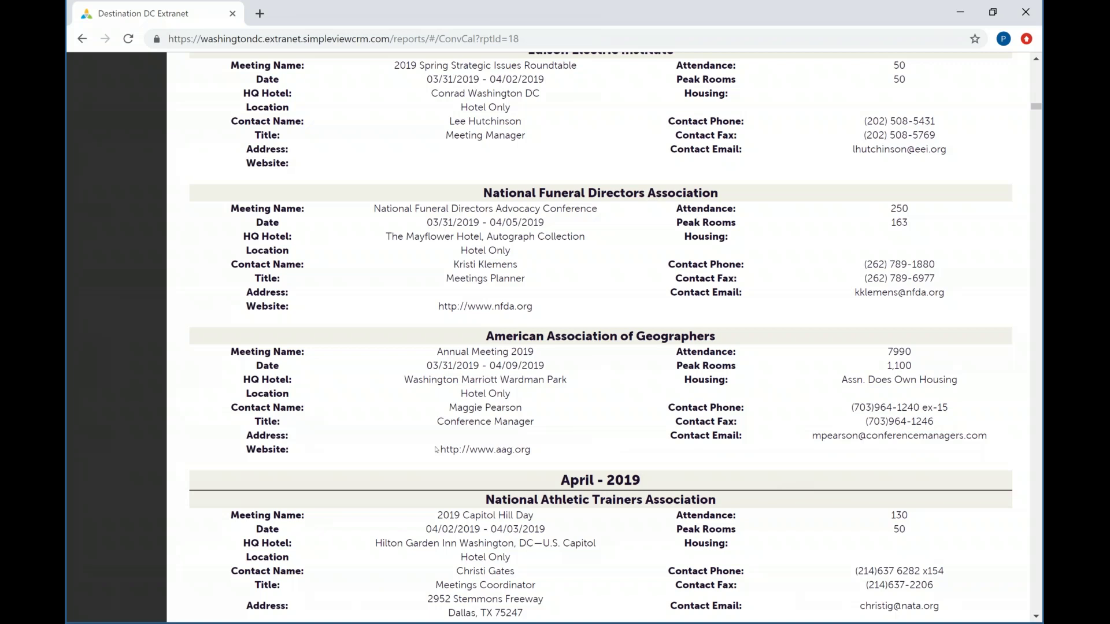
{"action": "scroll", "coordinate": [474, 459], "scroll_direction": "down", "scroll_amount": 2}
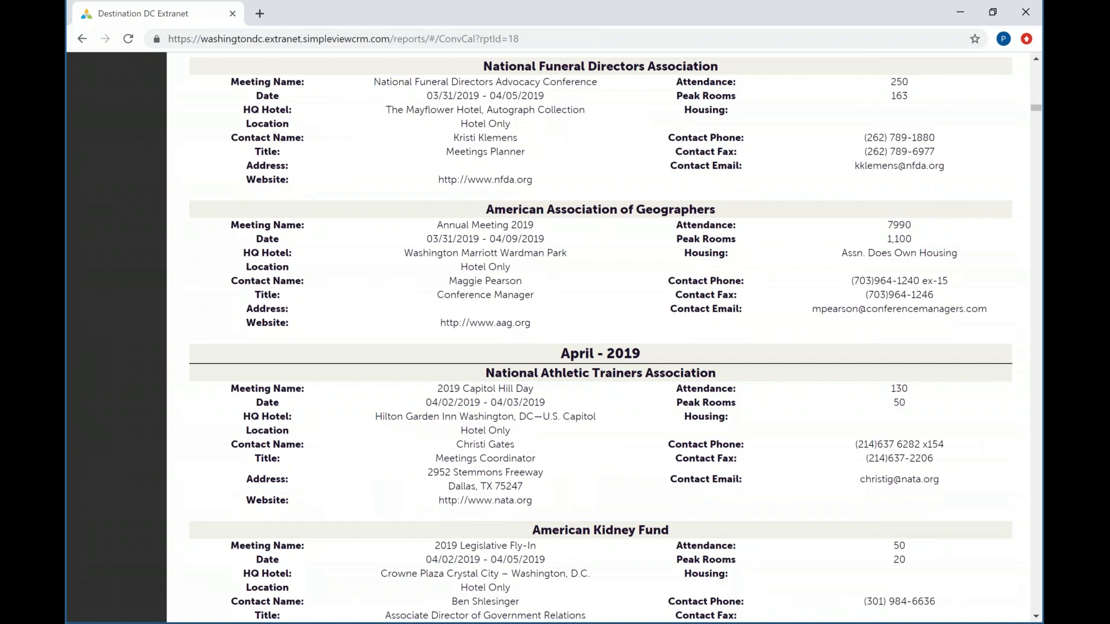
{"action": "scroll", "coordinate": [601, 337], "scroll_direction": "down", "scroll_amount": 5}
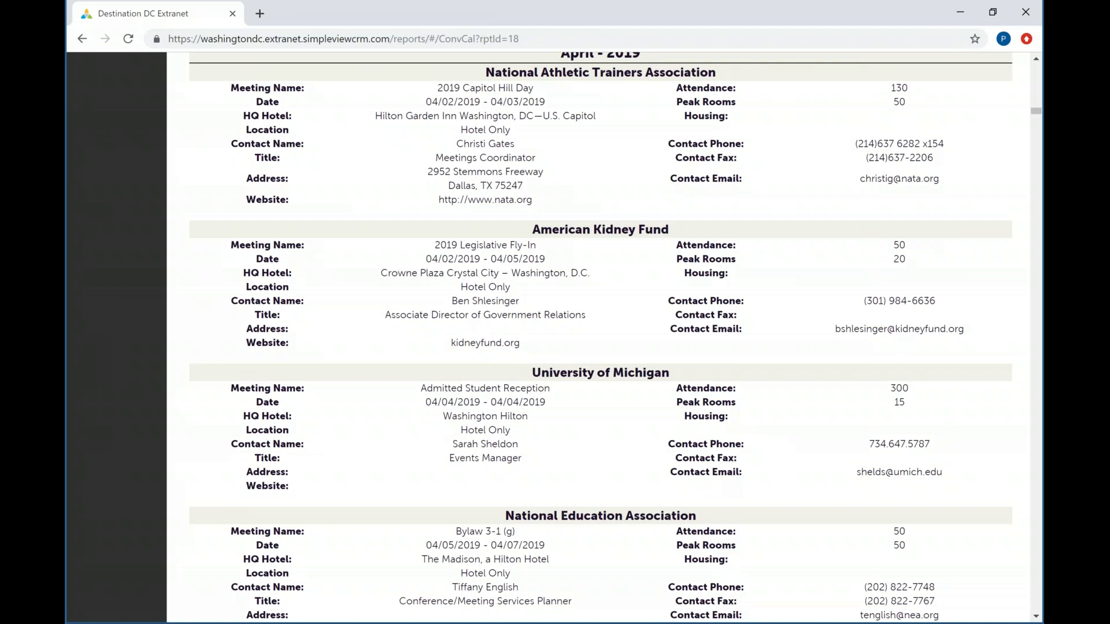
{"action": "scroll", "coordinate": [601, 337], "scroll_direction": "down", "scroll_amount": 4}
{"action": "scroll", "coordinate": [601, 337], "scroll_direction": "up", "scroll_amount": 20}
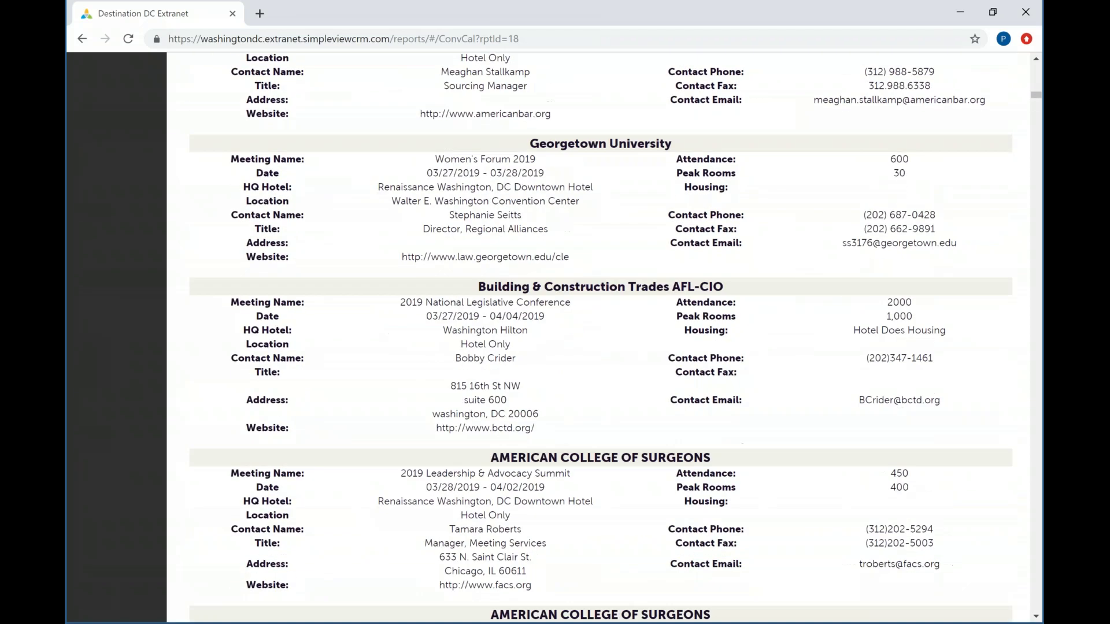
{"action": "scroll", "coordinate": [601, 337], "scroll_direction": "up", "scroll_amount": 12}
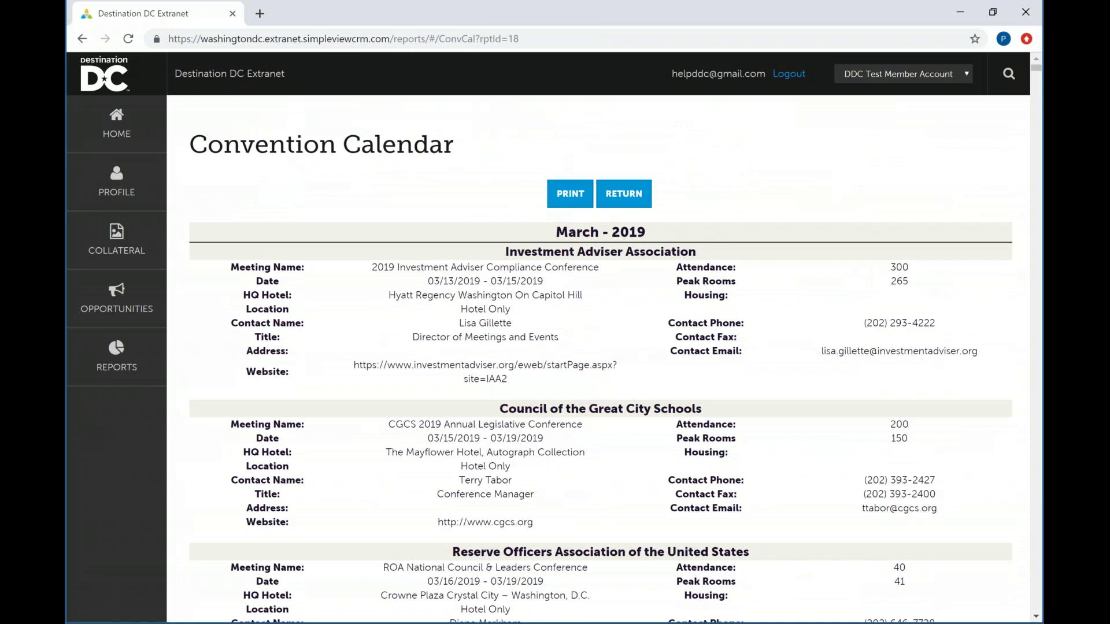
{"action": "left_click", "coordinate": [624, 195]}
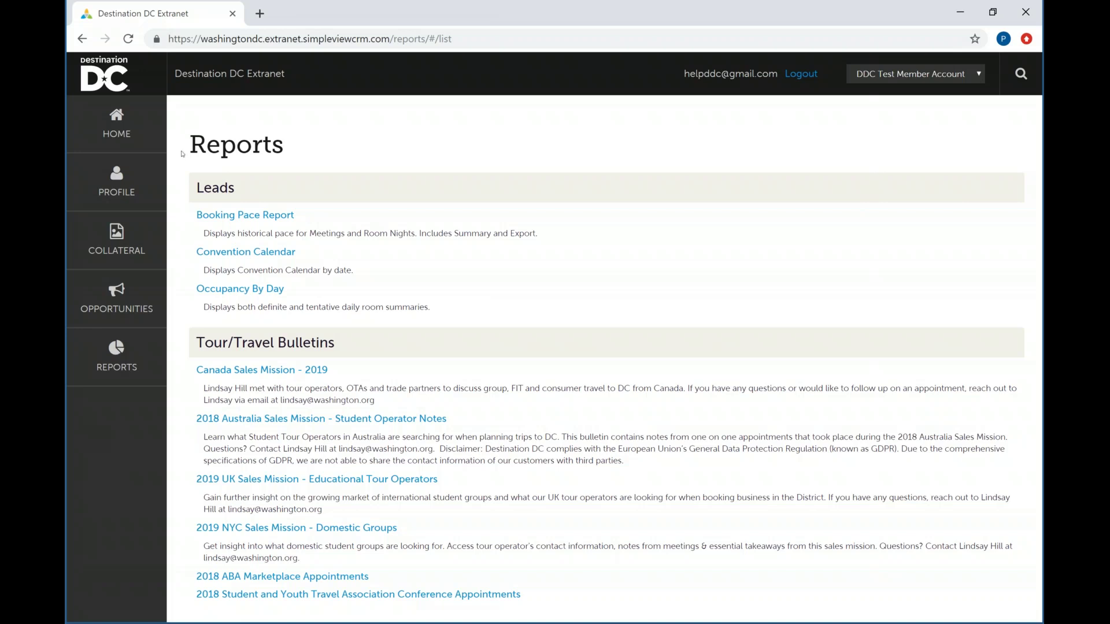
Open the Booking Pace Report and examine its Room Nights and Meetings tables, including the 2039 room nights.
{"action": "left_click", "coordinate": [238, 214]}
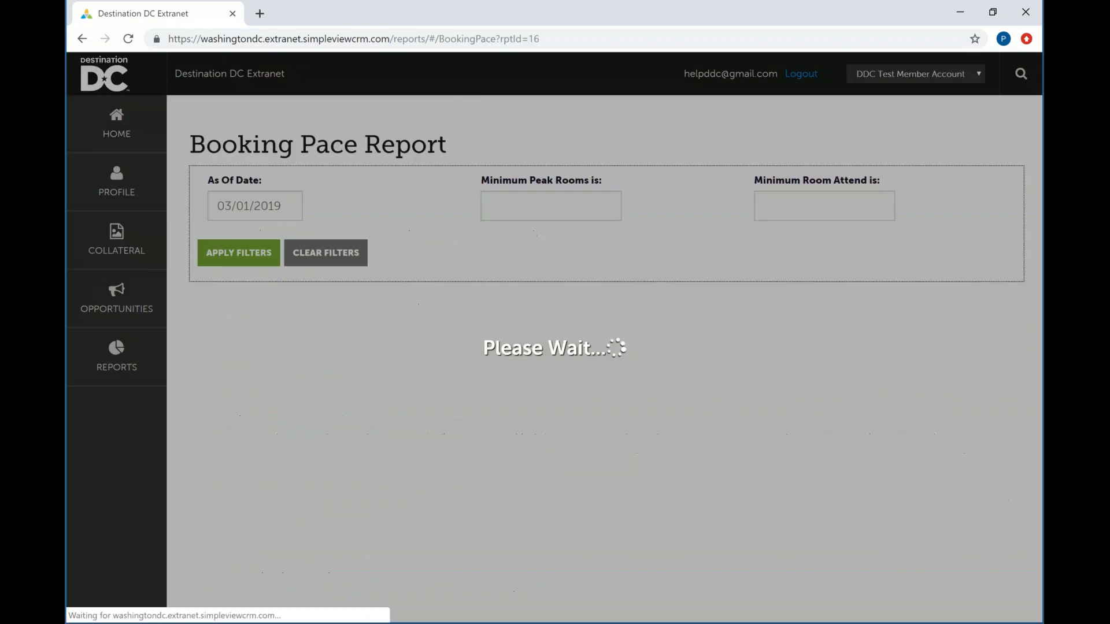
{"action": "scroll", "coordinate": [598, 336], "scroll_direction": "down", "scroll_amount": 4}
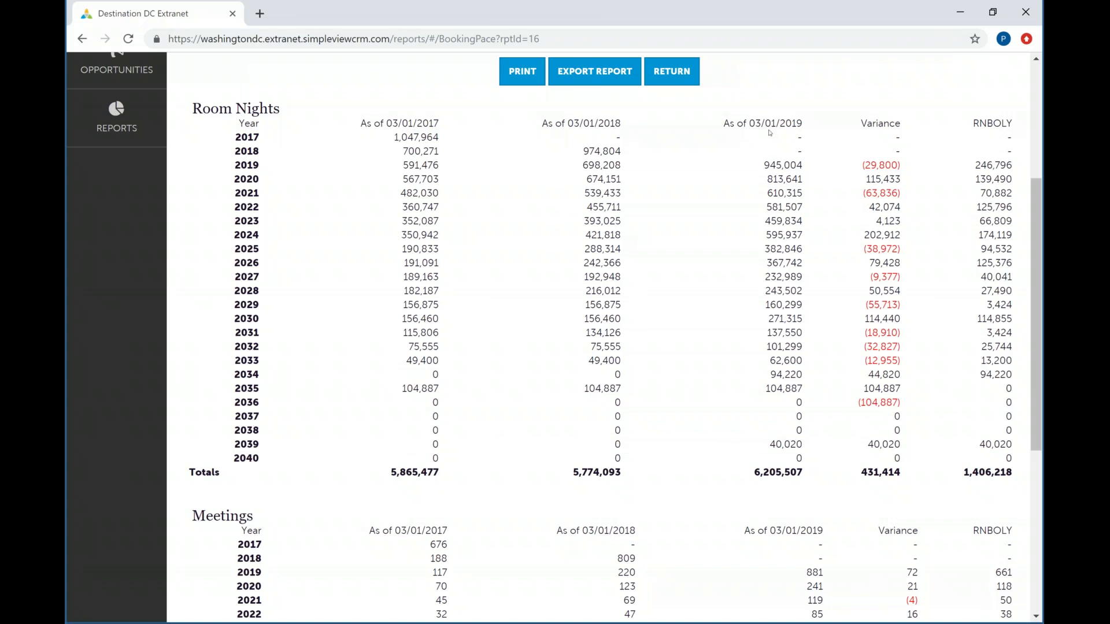
{"action": "double_click", "coordinate": [774, 445]}
{"action": "left_click", "coordinate": [774, 446]}
{"action": "scroll", "coordinate": [774, 446], "scroll_direction": "down", "scroll_amount": 6}
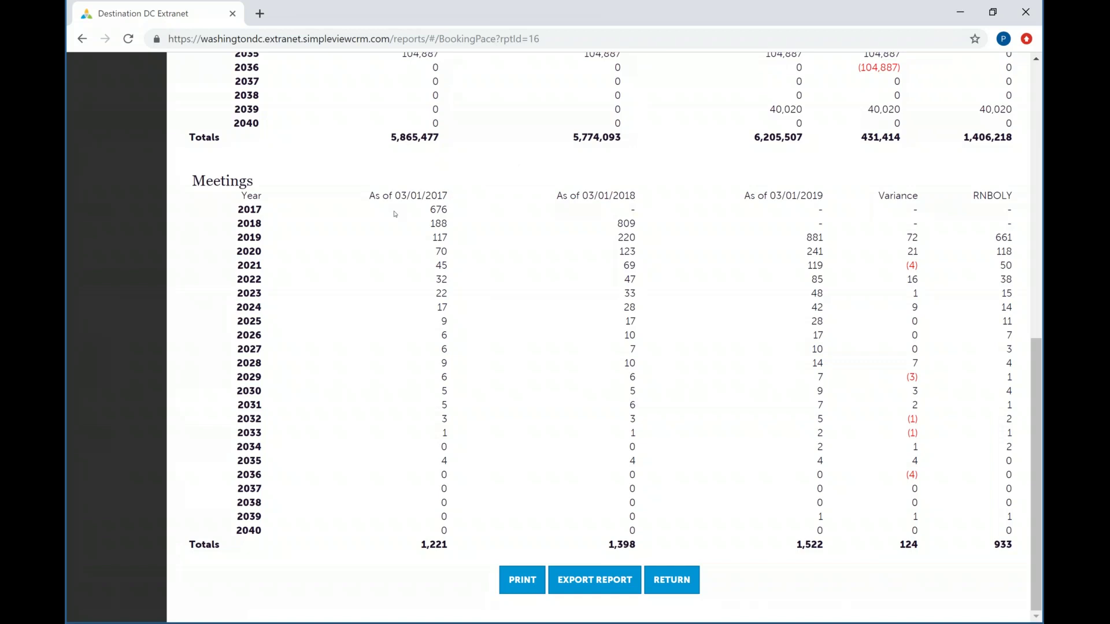
Look over the Booking Pace Report's filters and both yearly tables once more, and return to the reports list.
{"action": "scroll", "coordinate": [514, 201], "scroll_direction": "up", "scroll_amount": 2}
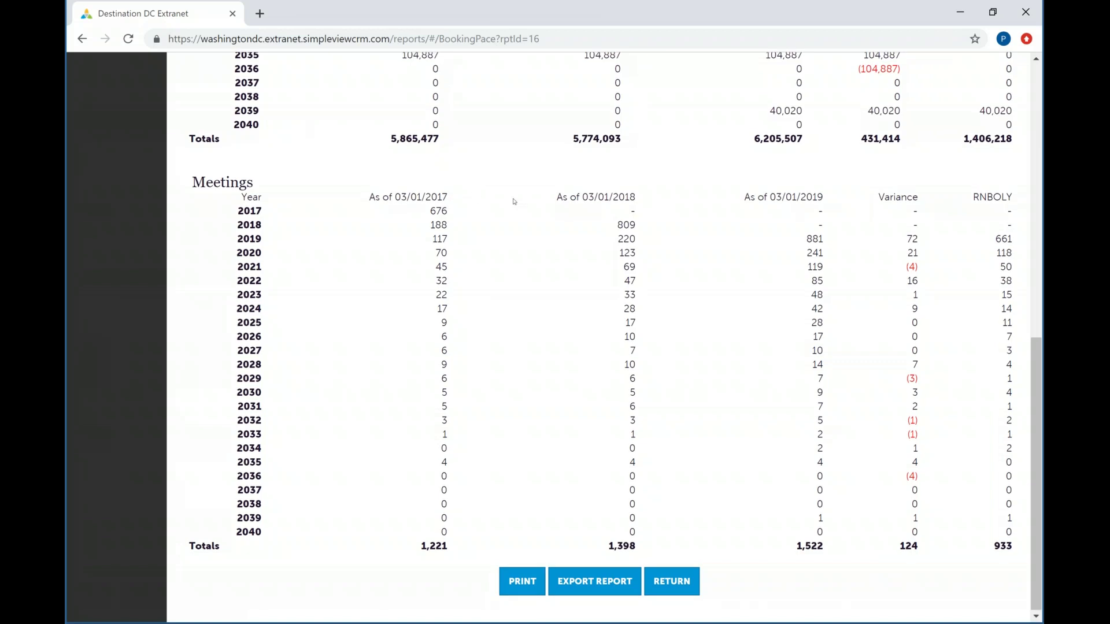
{"action": "scroll", "coordinate": [514, 201], "scroll_direction": "up", "scroll_amount": 1}
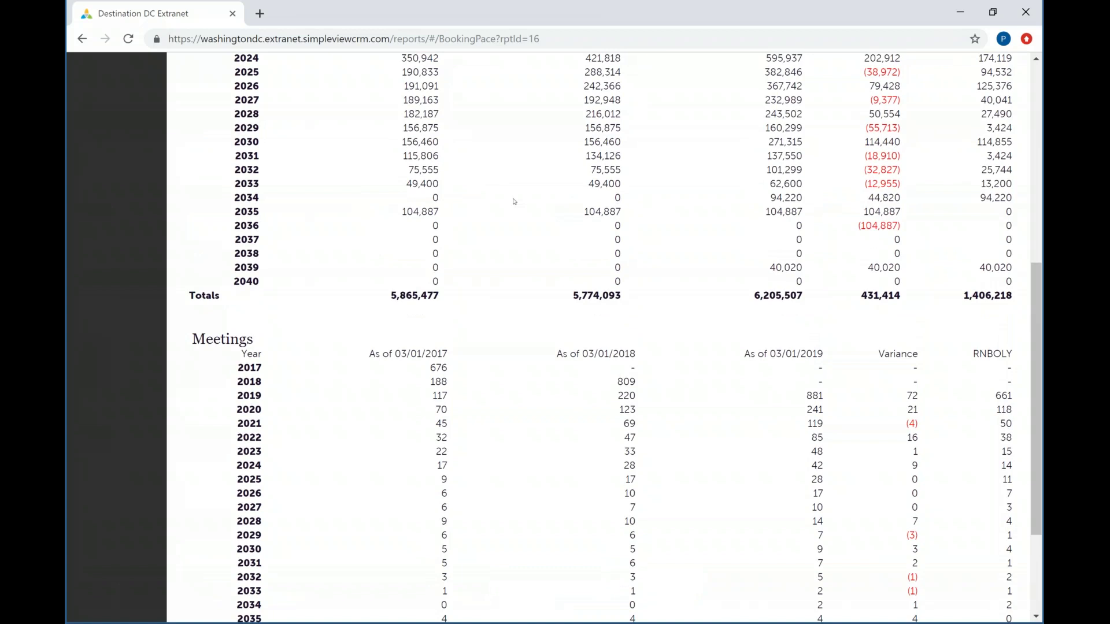
{"action": "scroll", "coordinate": [514, 201], "scroll_direction": "up", "scroll_amount": 6}
{"action": "scroll", "coordinate": [514, 201], "scroll_direction": "up", "scroll_amount": 2}
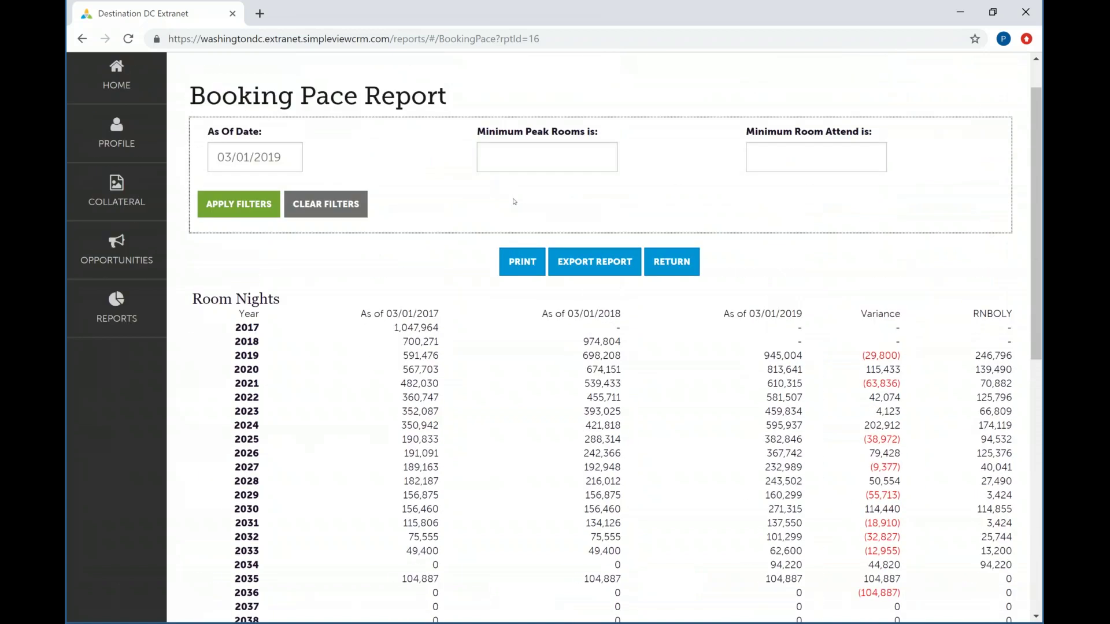
{"action": "scroll", "coordinate": [513, 201], "scroll_direction": "down", "scroll_amount": 10}
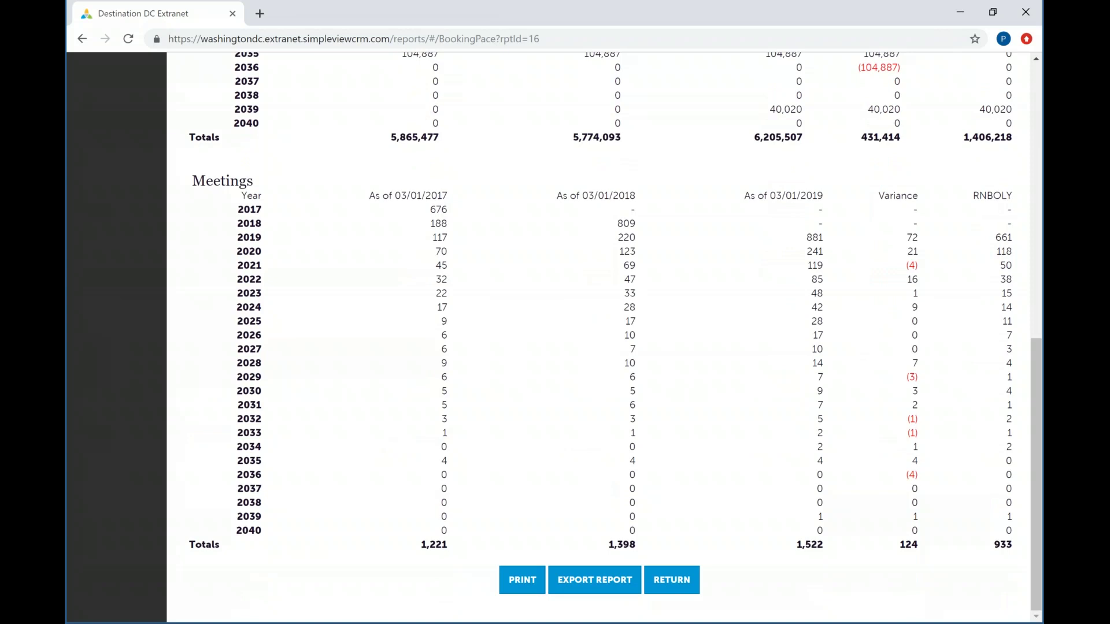
{"action": "scroll", "coordinate": [674, 508], "scroll_direction": "up", "scroll_amount": 1}
{"action": "right_click", "coordinate": [689, 596]}
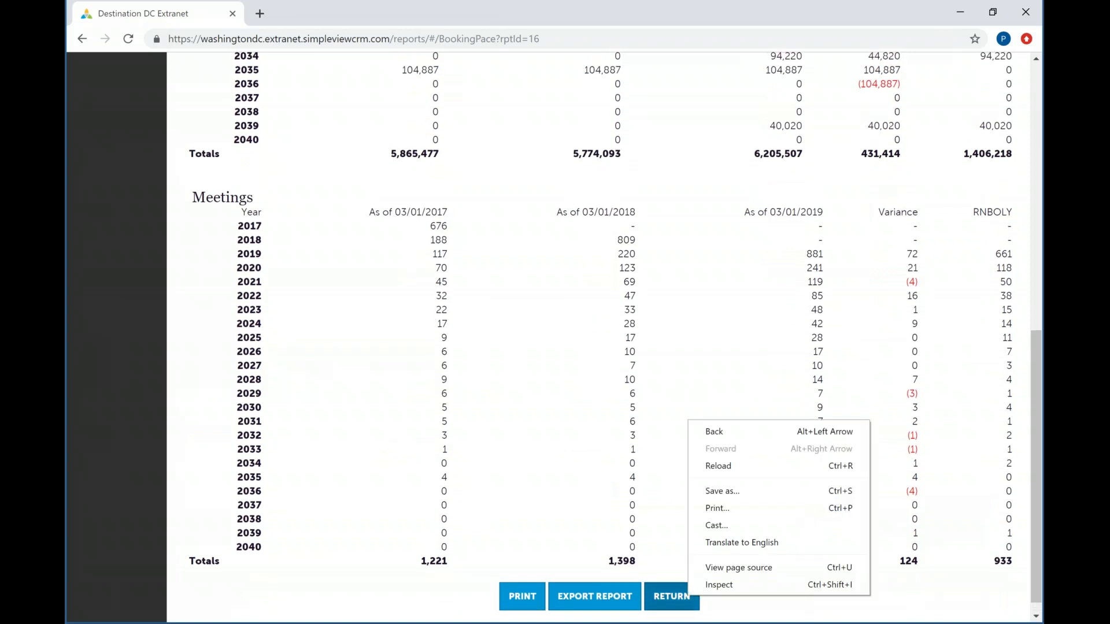
{"action": "left_click", "coordinate": [682, 597]}
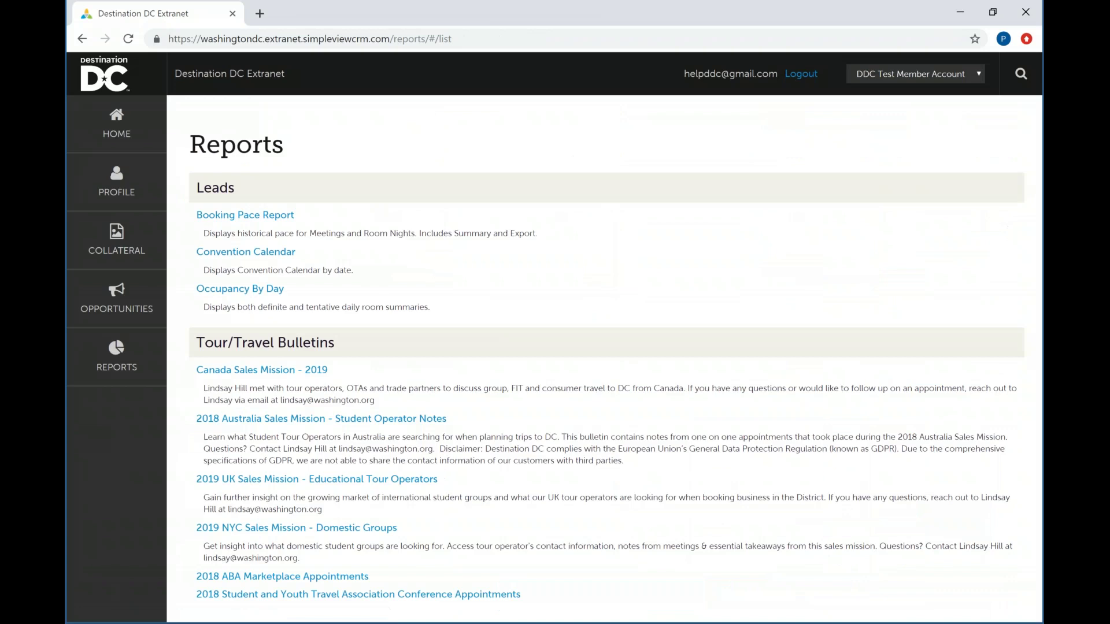
Review the Occupancy By Day report's holiday dates, Definites and Tentatives tables, and return to the extranet's home page.
{"action": "left_click", "coordinate": [252, 290]}
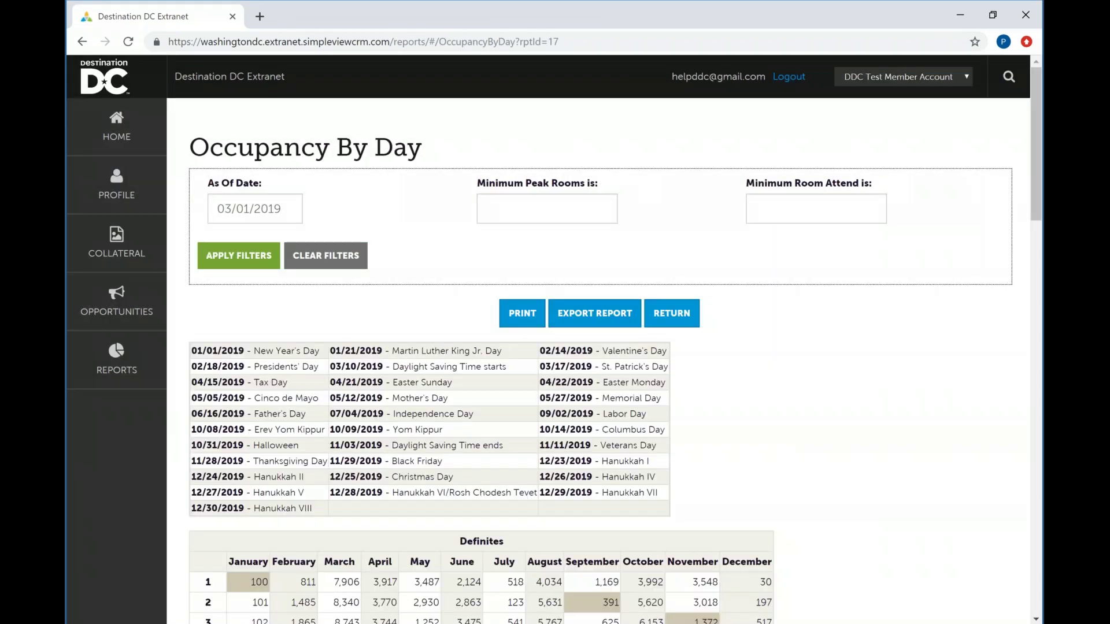
{"action": "scroll", "coordinate": [548, 339], "scroll_direction": "down", "scroll_amount": 10}
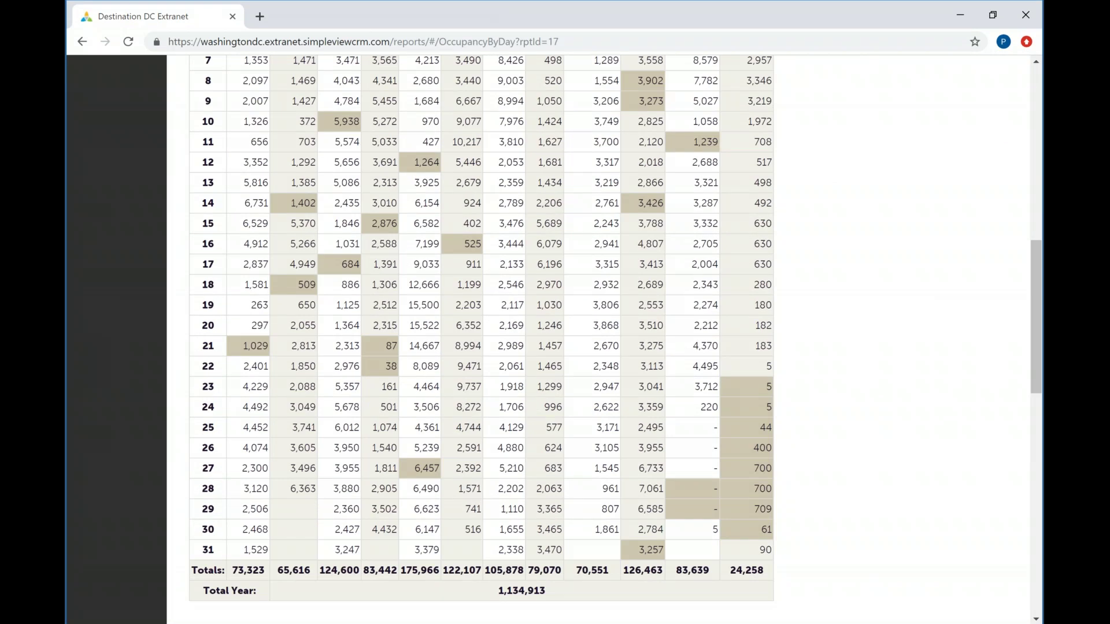
{"action": "scroll", "coordinate": [548, 340], "scroll_direction": "down", "scroll_amount": 8}
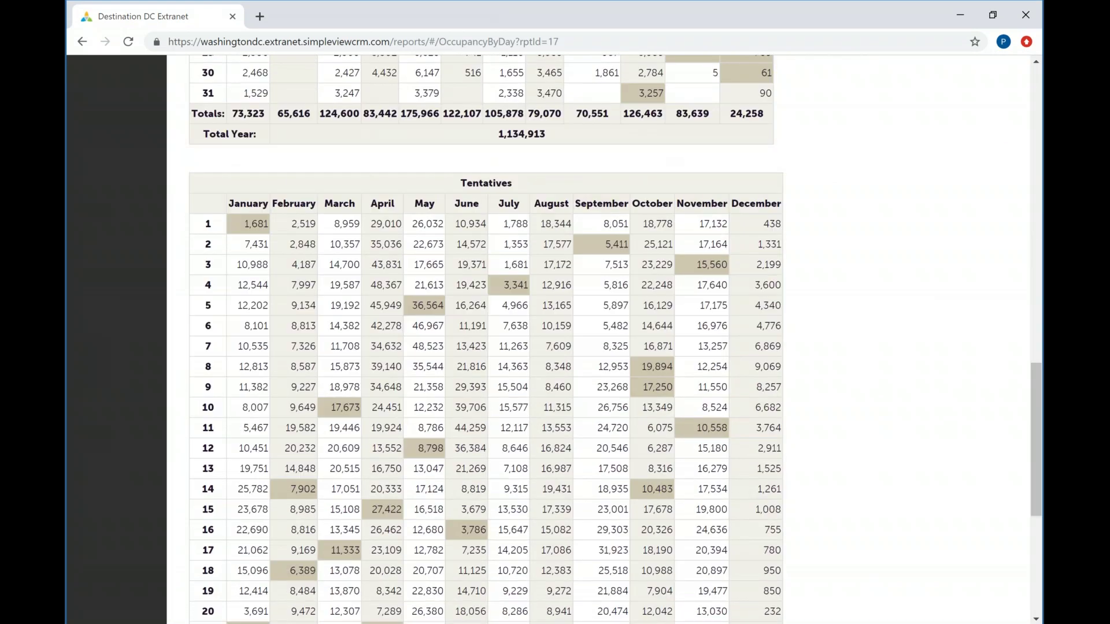
{"action": "scroll", "coordinate": [486, 341], "scroll_direction": "down", "scroll_amount": 6}
{"action": "scroll", "coordinate": [486, 341], "scroll_direction": "up", "scroll_amount": 20}
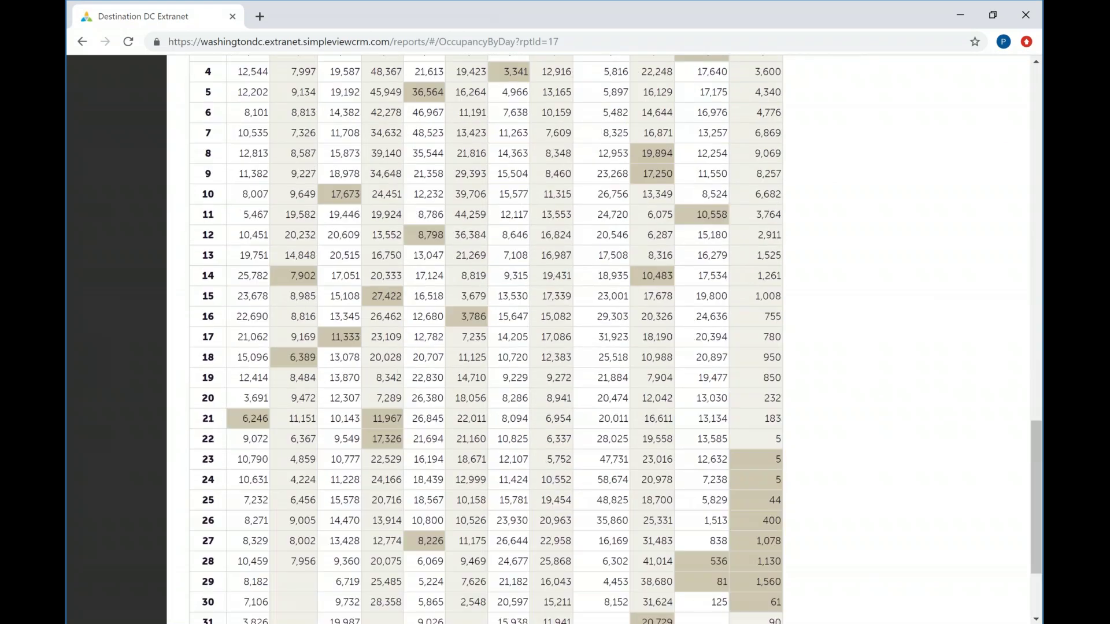
{"action": "scroll", "coordinate": [555, 339], "scroll_direction": "up", "scroll_amount": 1}
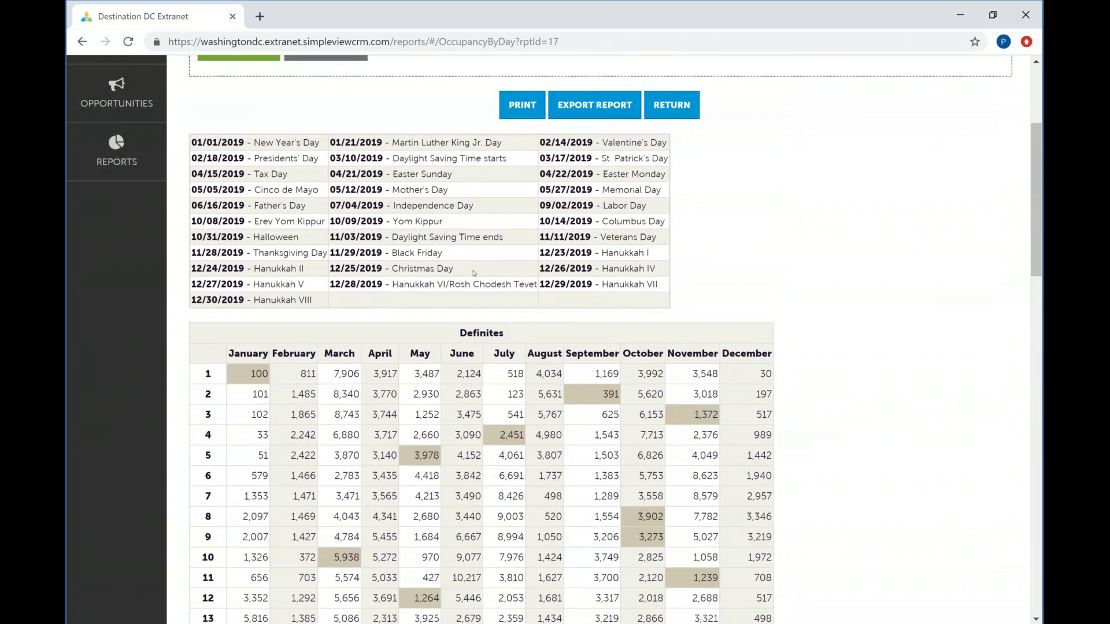
{"action": "left_click", "coordinate": [676, 106]}
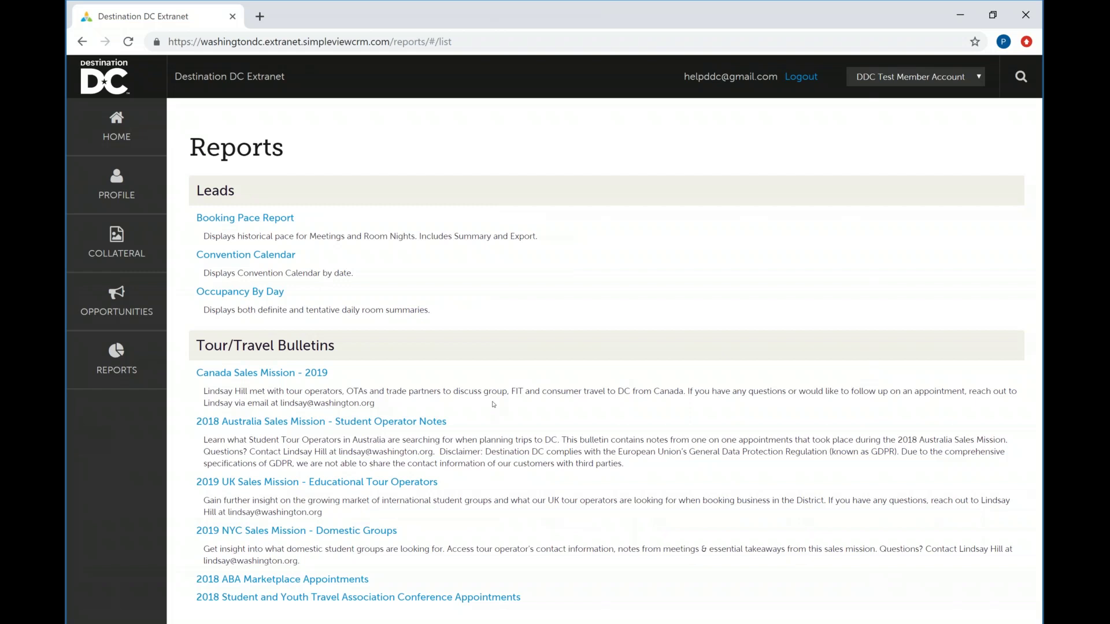
{"action": "left_click", "coordinate": [107, 138]}
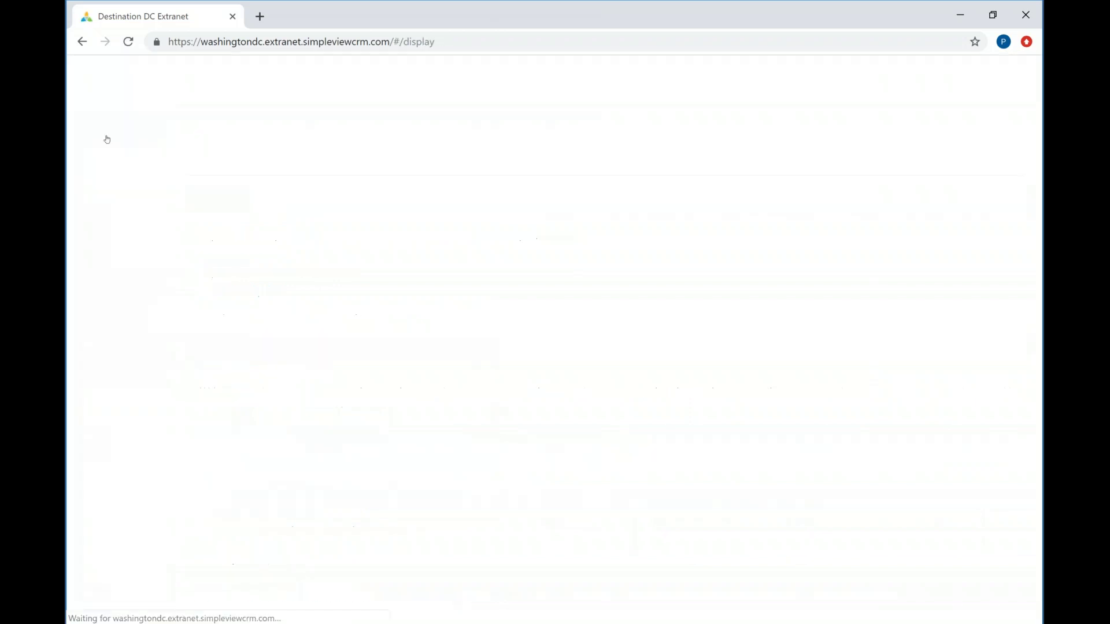